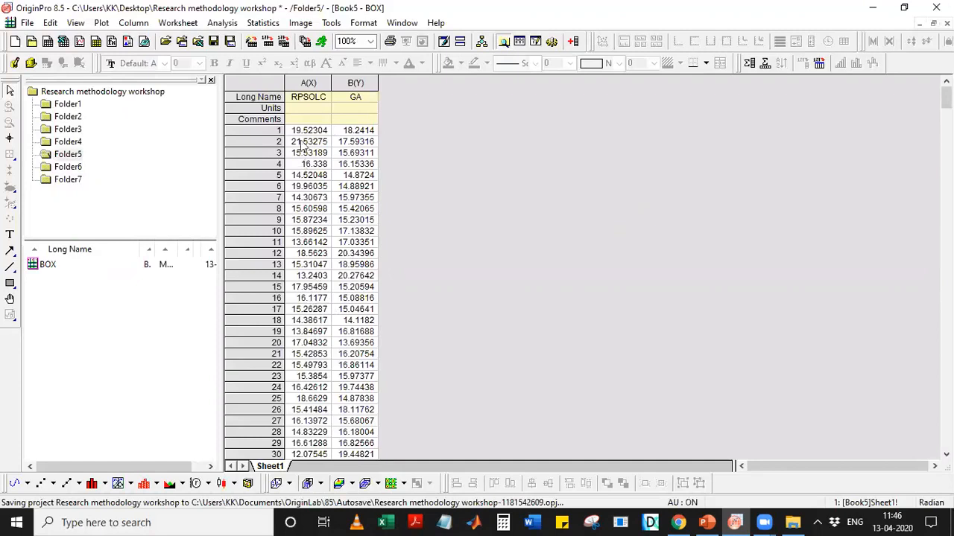
# - Set the RPSOLC column as a Y column
pyautogui.click(309, 82)
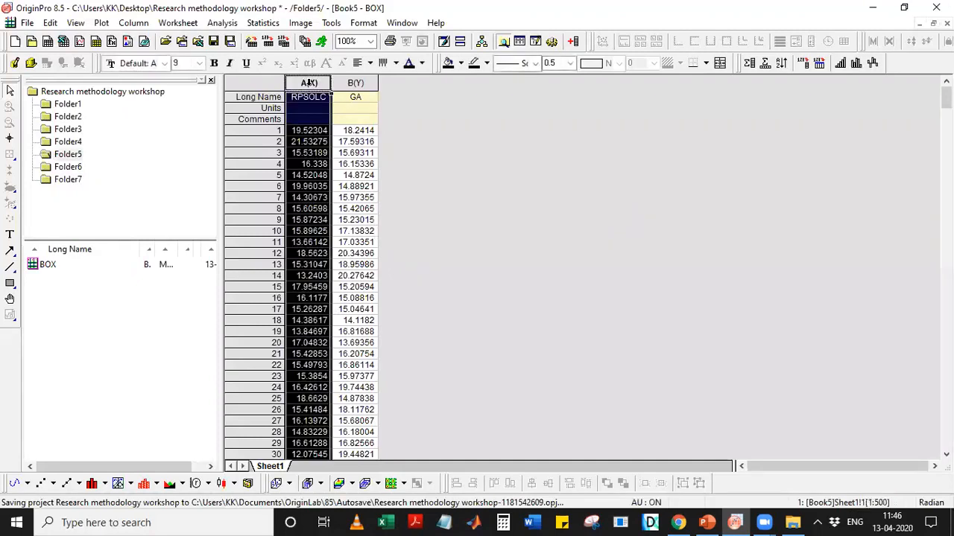
pyautogui.rightClick(309, 83)
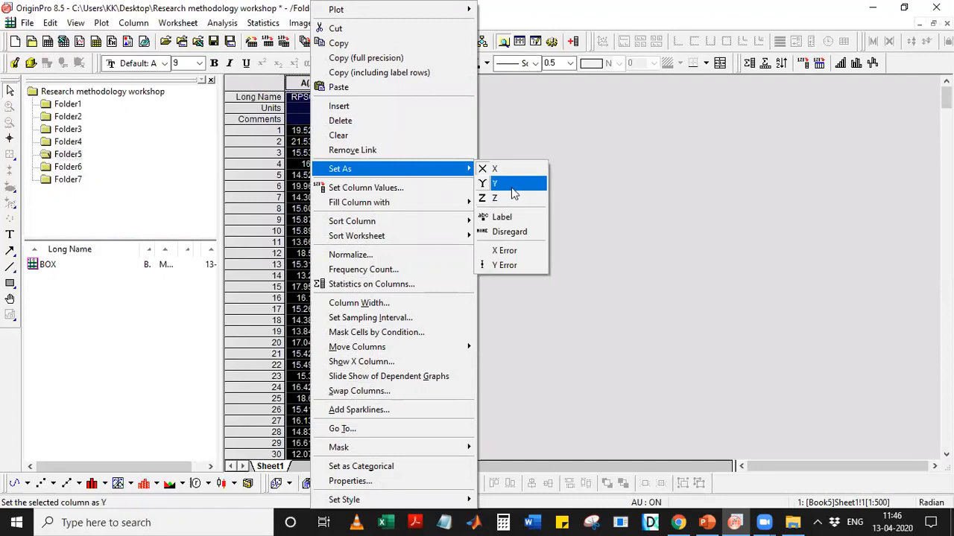
pyautogui.click(495, 183)
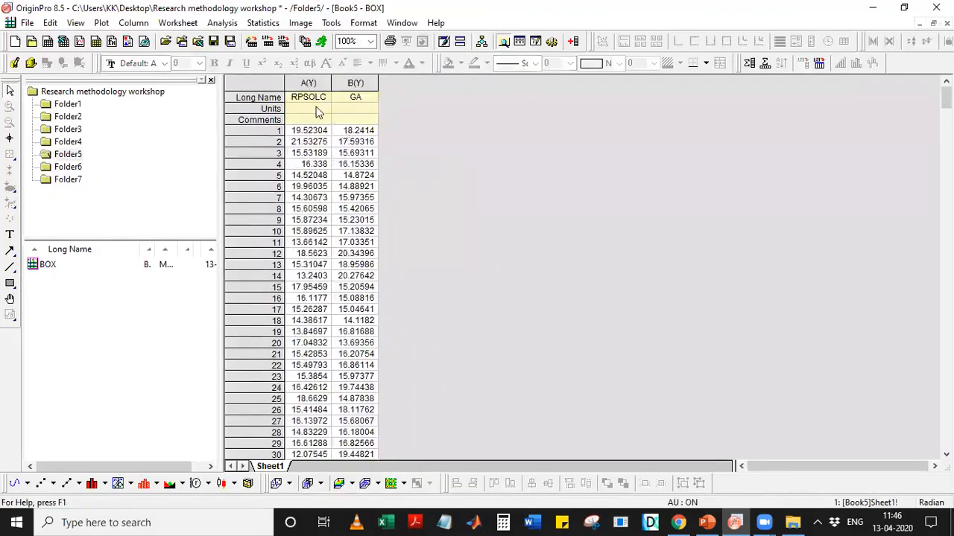
# - Create a statistical box chart from the RPSOLC and GA columns
pyautogui.click(302, 83)
pyautogui.moveTo(306, 83); pyautogui.dragTo(355, 83)
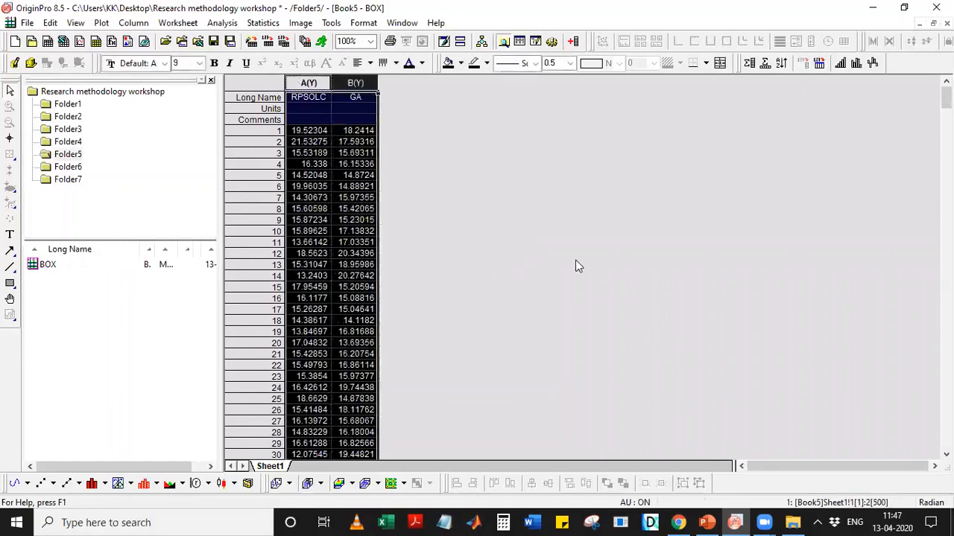
pyautogui.click(102, 23)
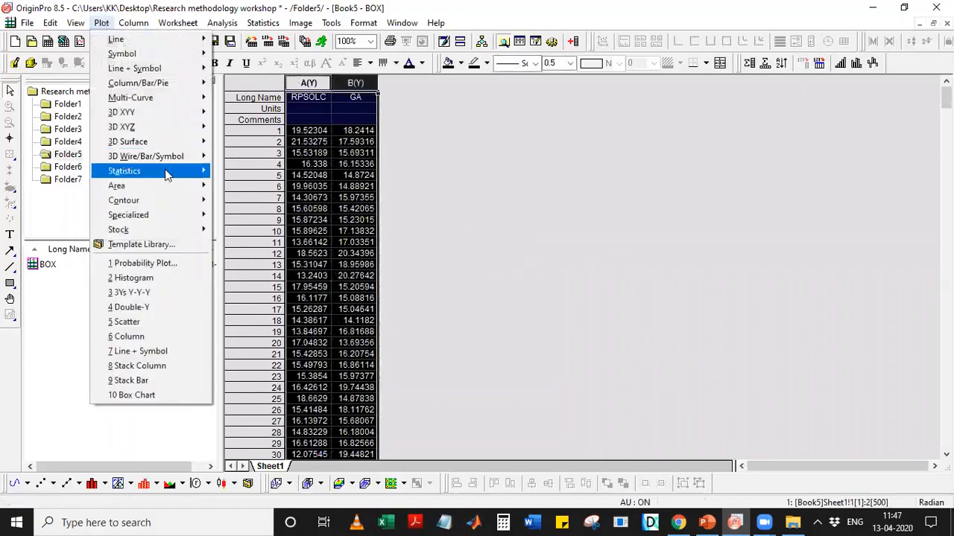
pyautogui.moveTo(164, 171)
pyautogui.click(258, 171)
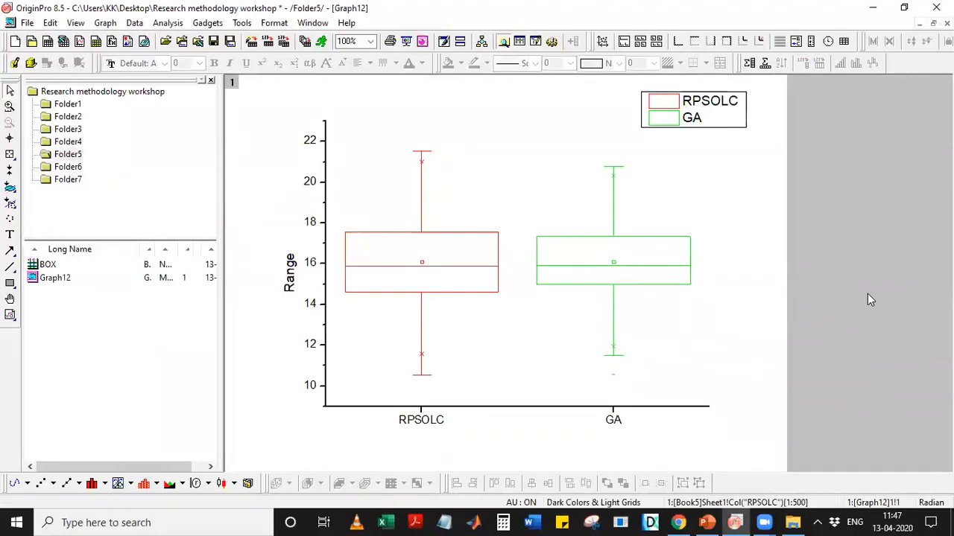
# - Open the plot details of the box plots and move the dialog off the GA box
pyautogui.doubleClick(618, 283)
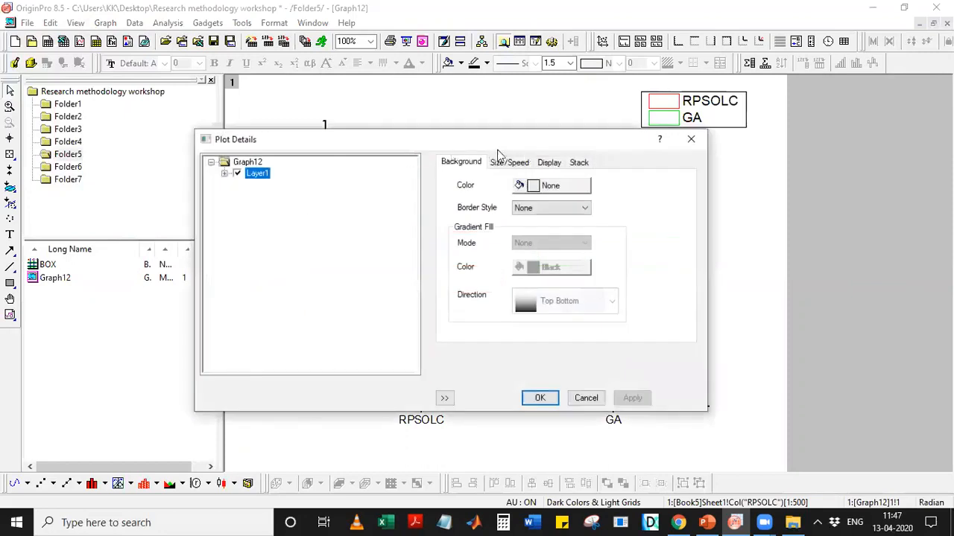
pyautogui.click(693, 140)
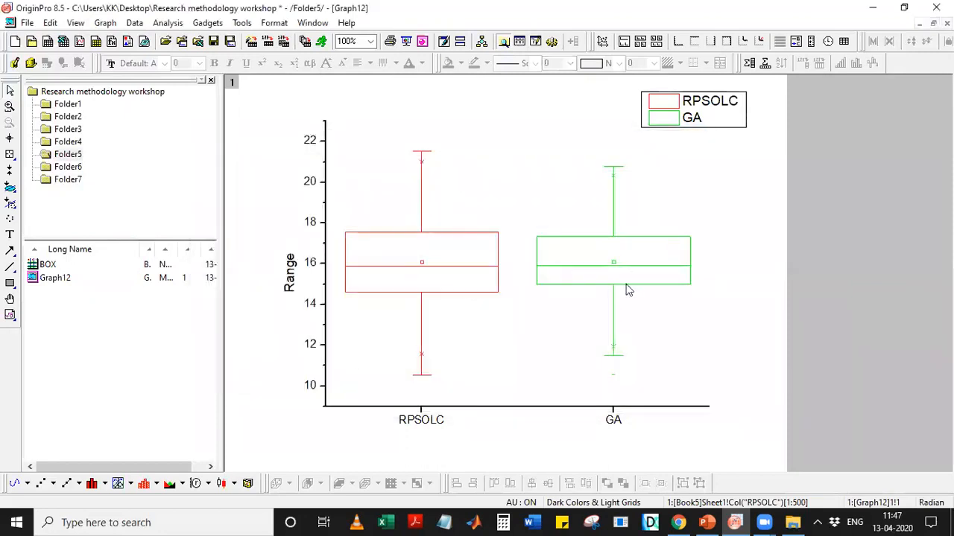
pyautogui.doubleClick(632, 284)
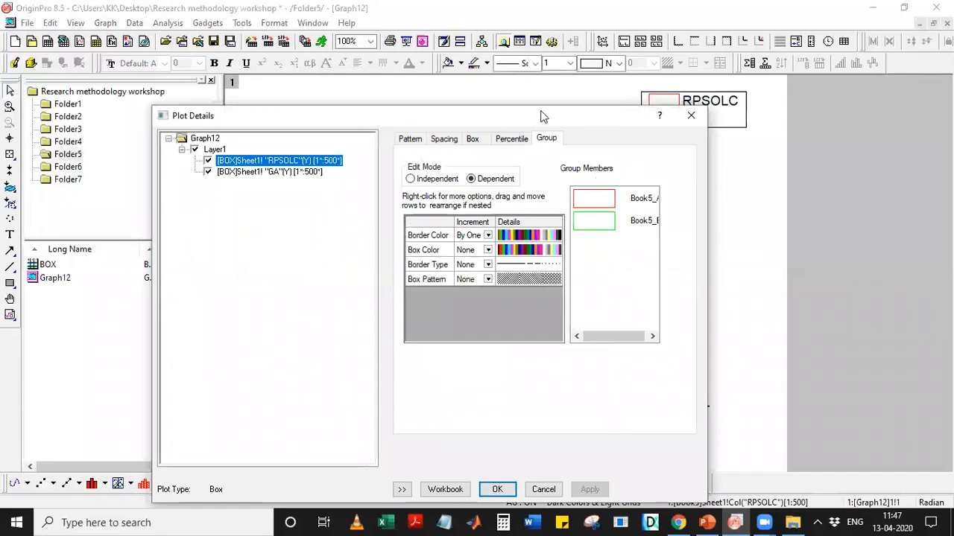
pyautogui.moveTo(542, 117); pyautogui.dragTo(254, 97)
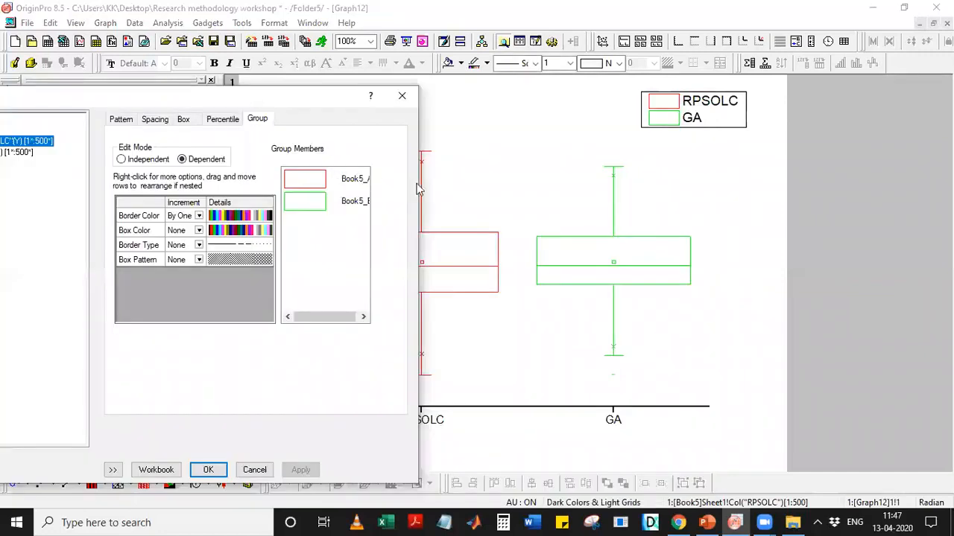
# - Look through the spacing, box, percentile and group settings of the box plots
pyautogui.click(119, 120)
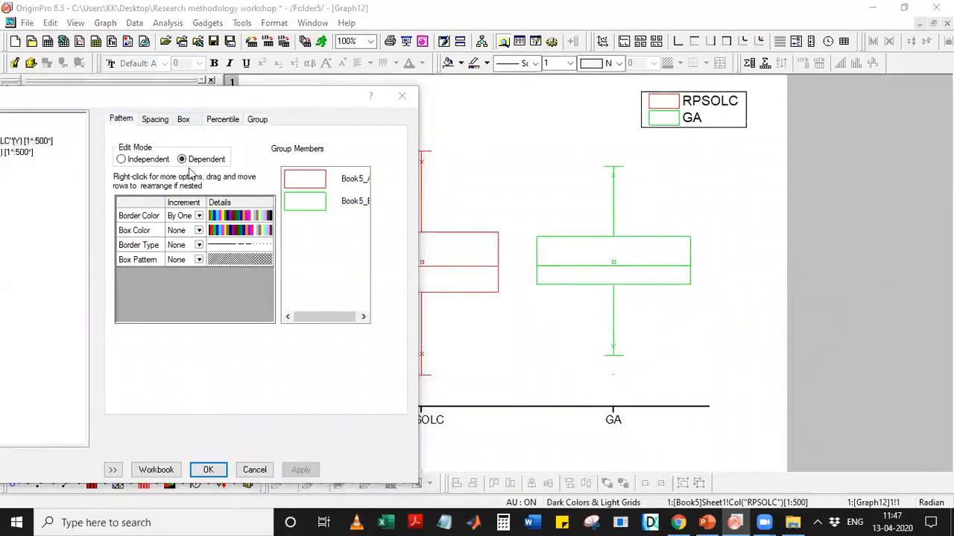
pyautogui.click(154, 120)
pyautogui.click(184, 120)
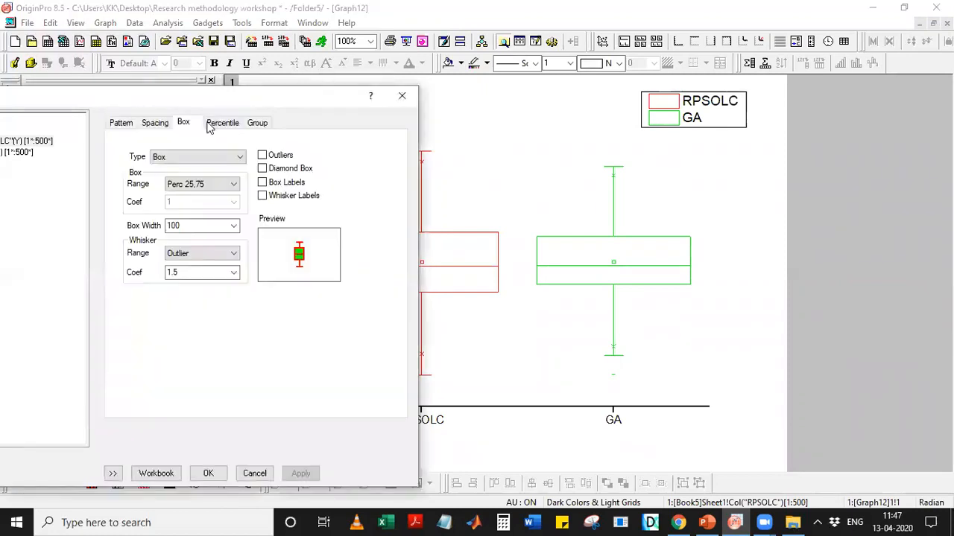
pyautogui.click(219, 122)
pyautogui.click(258, 125)
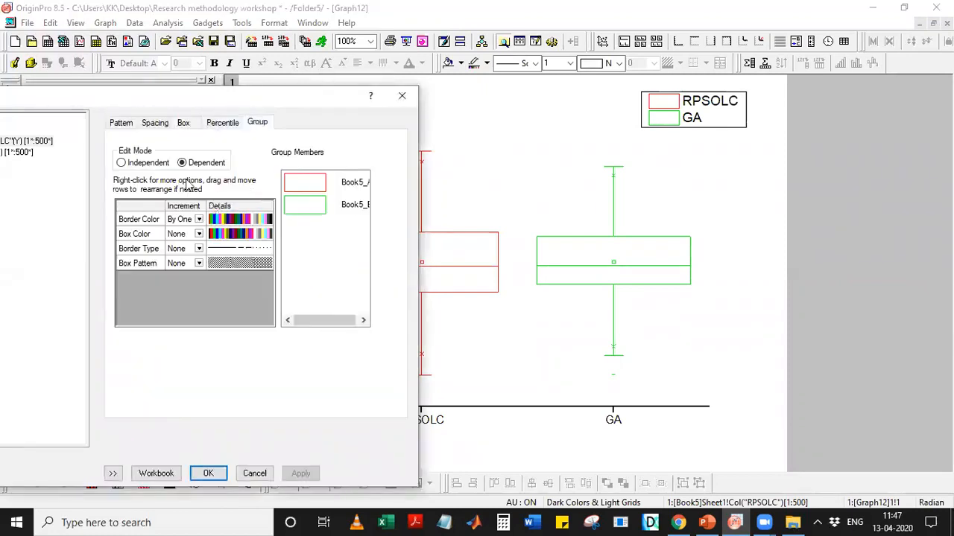
# - Set the border width of the box plots to 3 and apply it
pyautogui.click(128, 125)
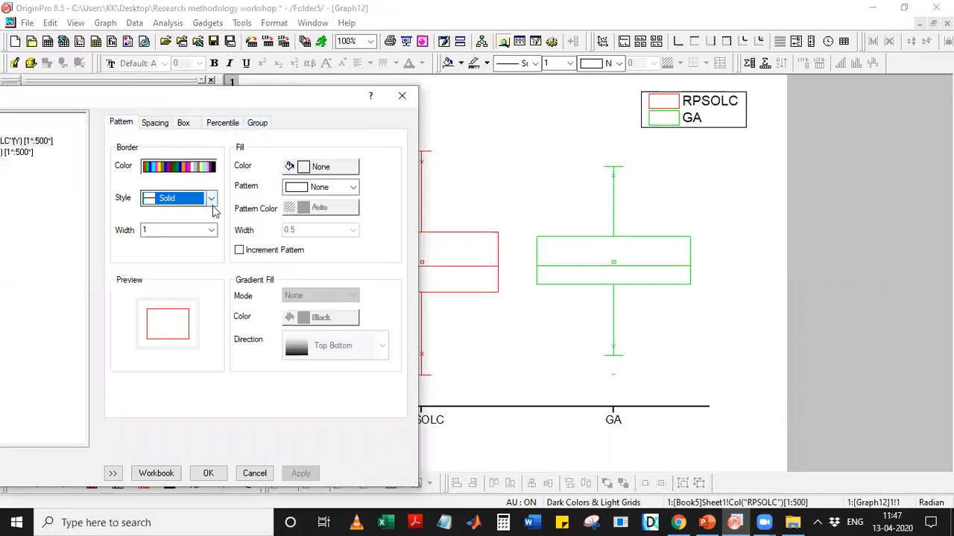
pyautogui.click(213, 231)
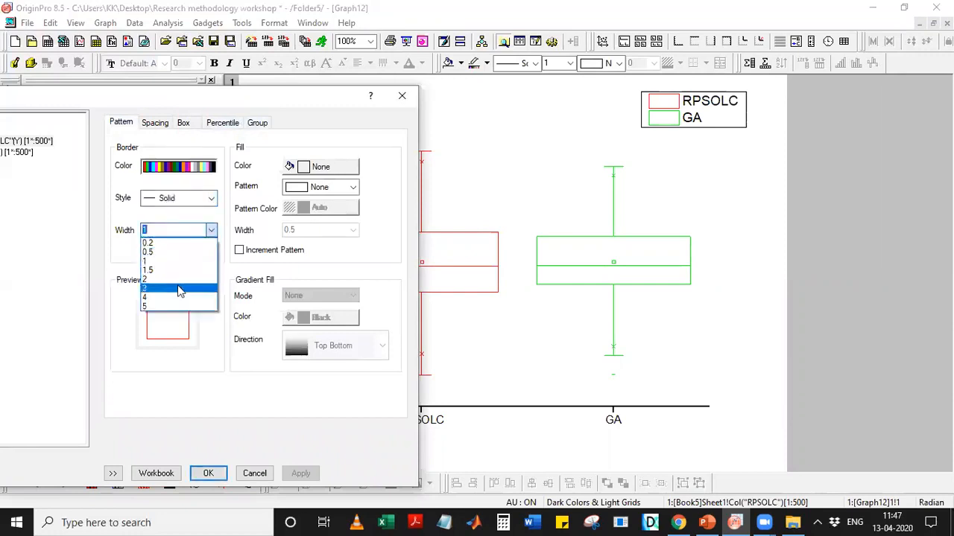
pyautogui.click(178, 289)
pyautogui.click(300, 474)
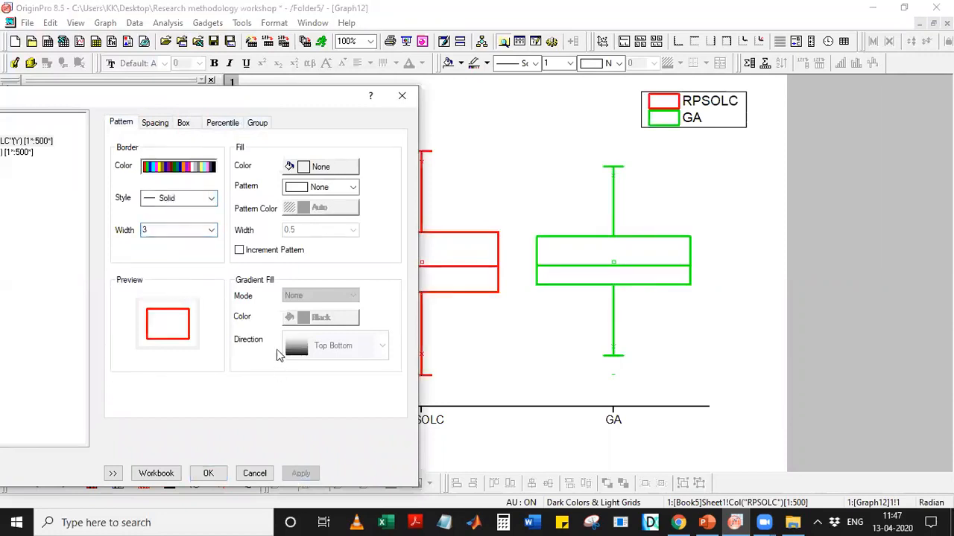
# - Set the gap between boxes to 80%, apply it and uncover the RPSOLC box on the graph
pyautogui.click(155, 122)
pyautogui.click(256, 159)
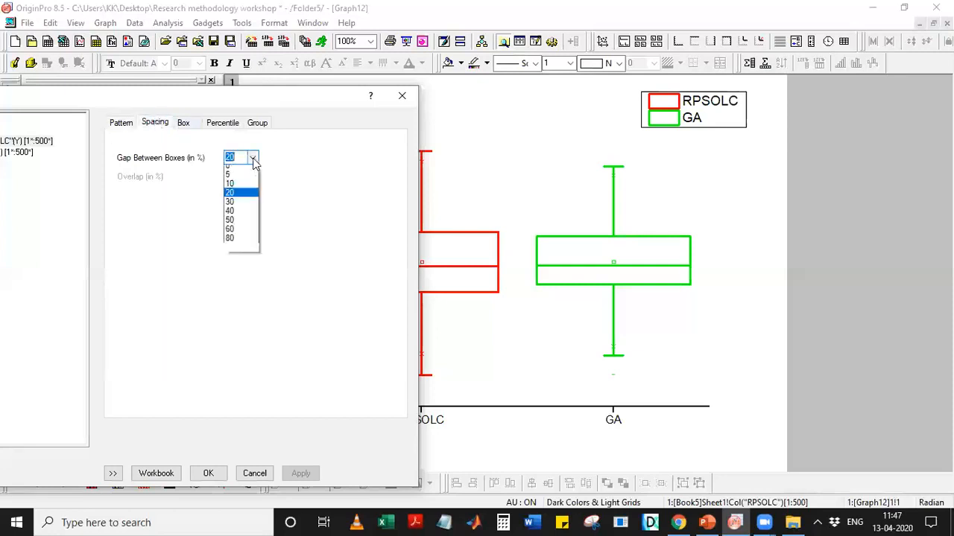
pyautogui.click(232, 243)
pyautogui.click(300, 477)
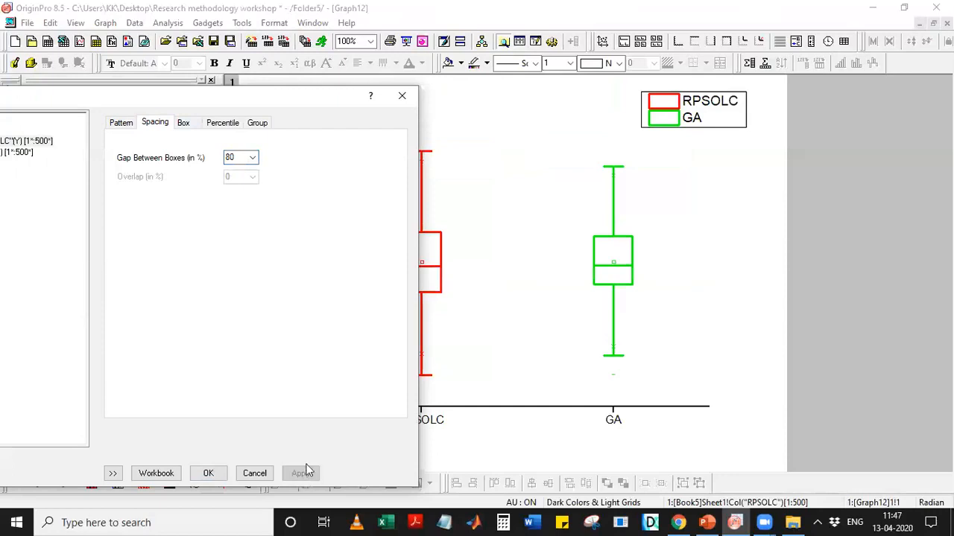
pyautogui.moveTo(250, 100); pyautogui.dragTo(159, 100)
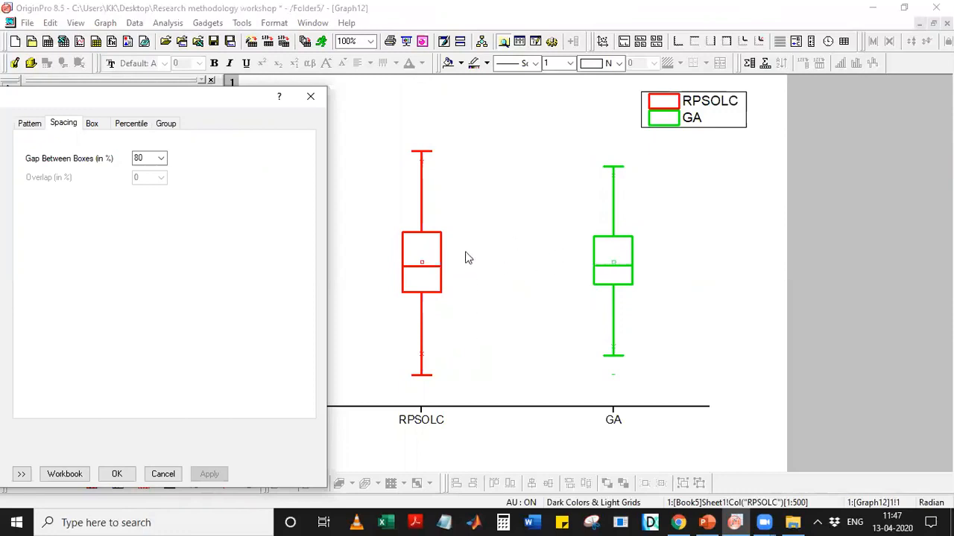
# - Change the box chart type to Data and apply it
pyautogui.click(94, 125)
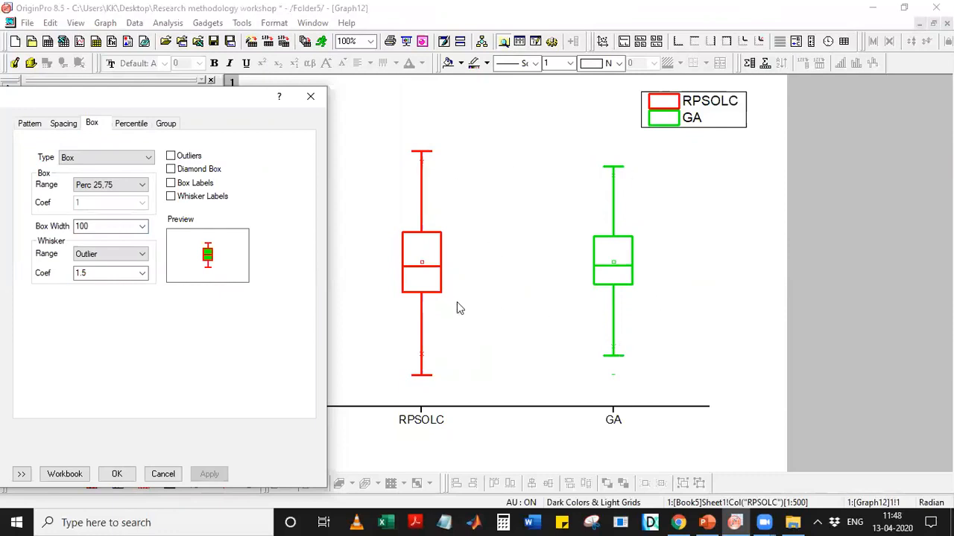
pyautogui.click(72, 158)
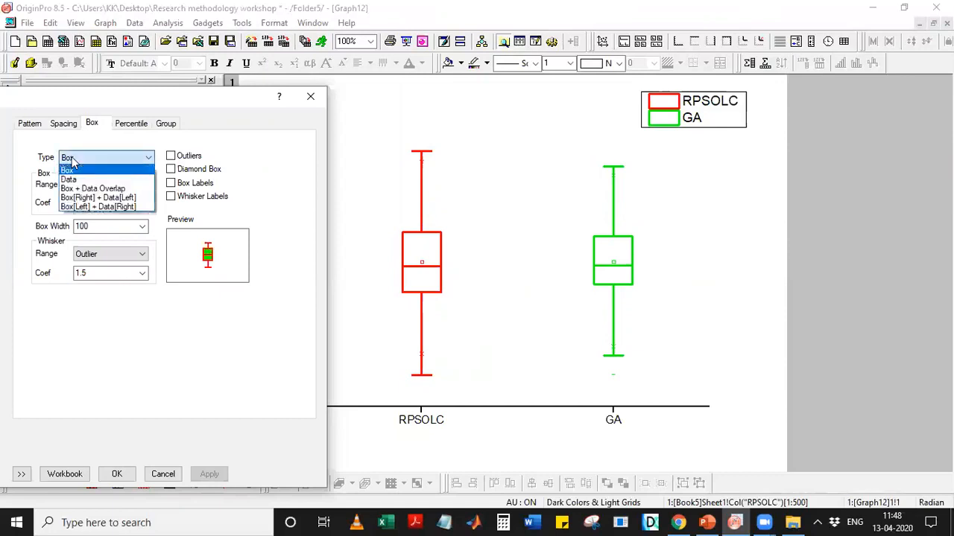
pyautogui.click(69, 179)
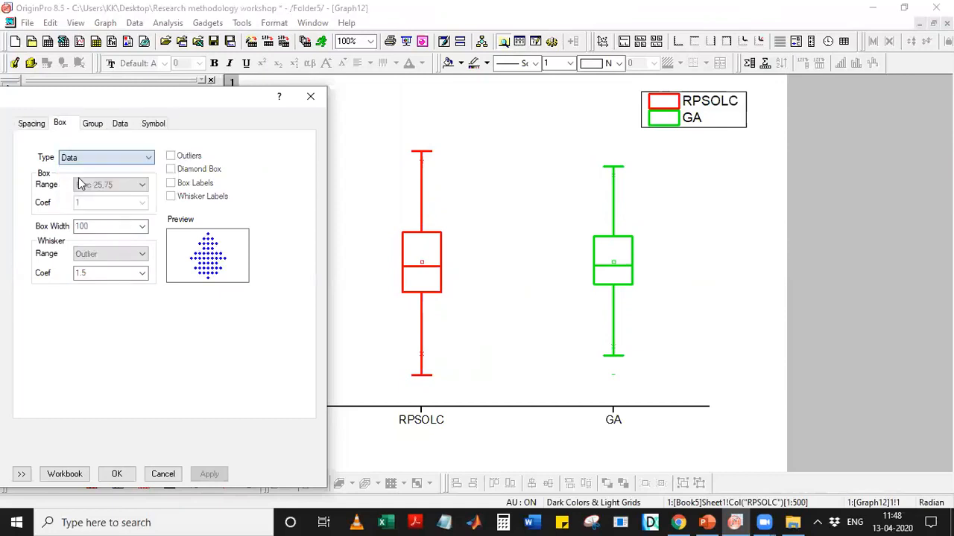
pyautogui.click(210, 475)
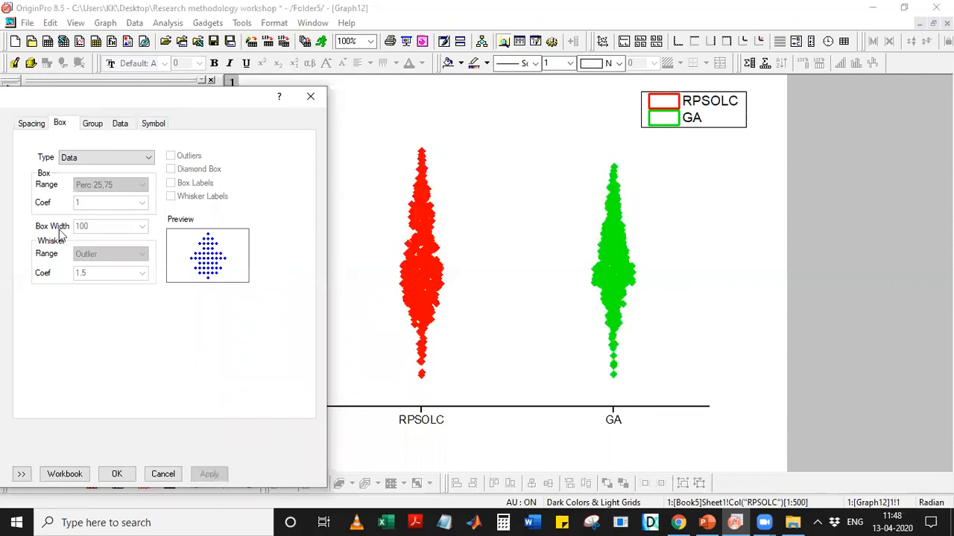
# - Change the box chart type to Box + Data Overlap and apply it
pyautogui.click(90, 157)
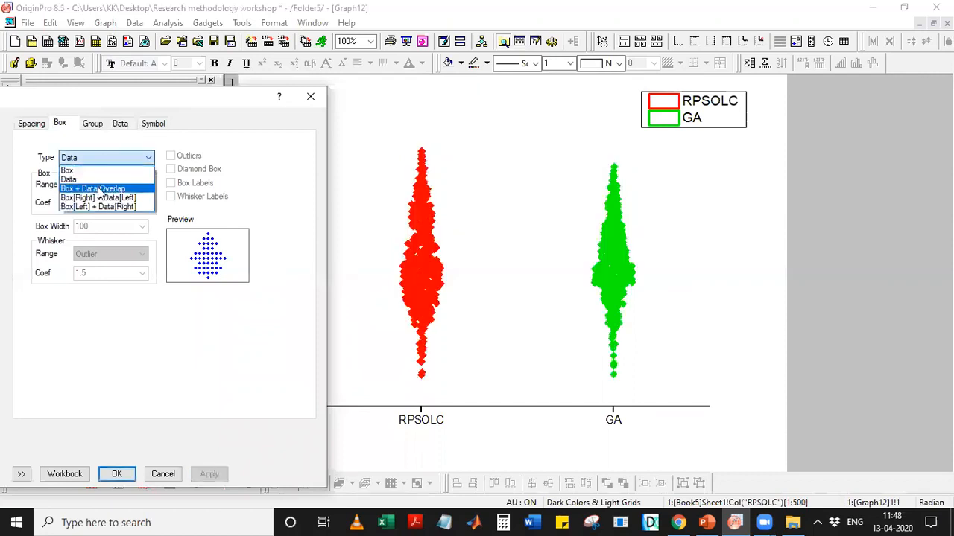
pyautogui.click(99, 189)
pyautogui.click(210, 474)
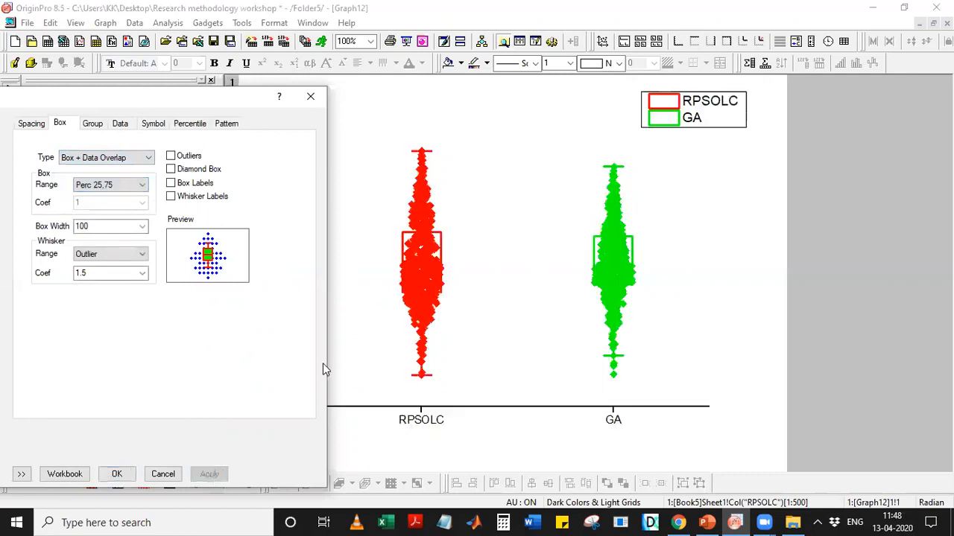
# - Change the box chart type to Box[Right] + Data[Left] and apply it
pyautogui.click(89, 158)
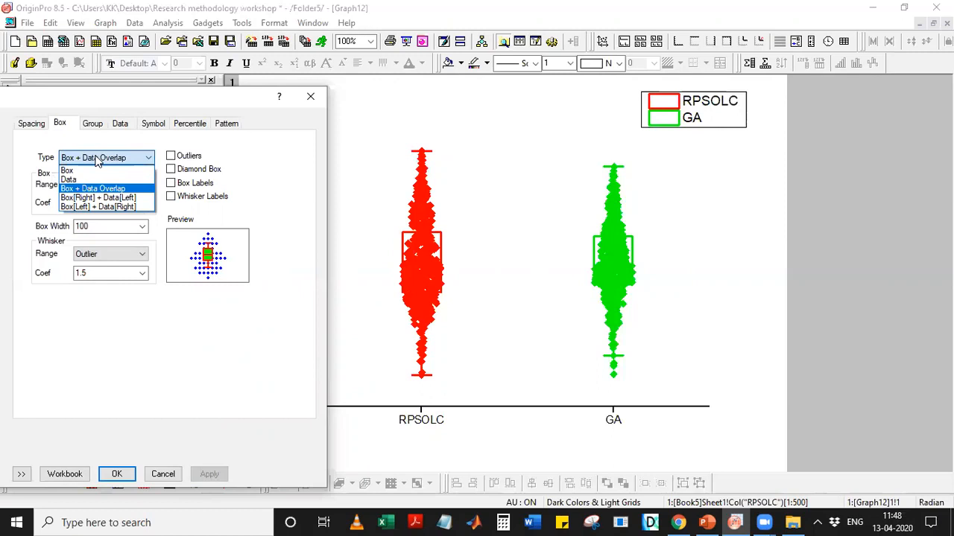
pyautogui.click(90, 198)
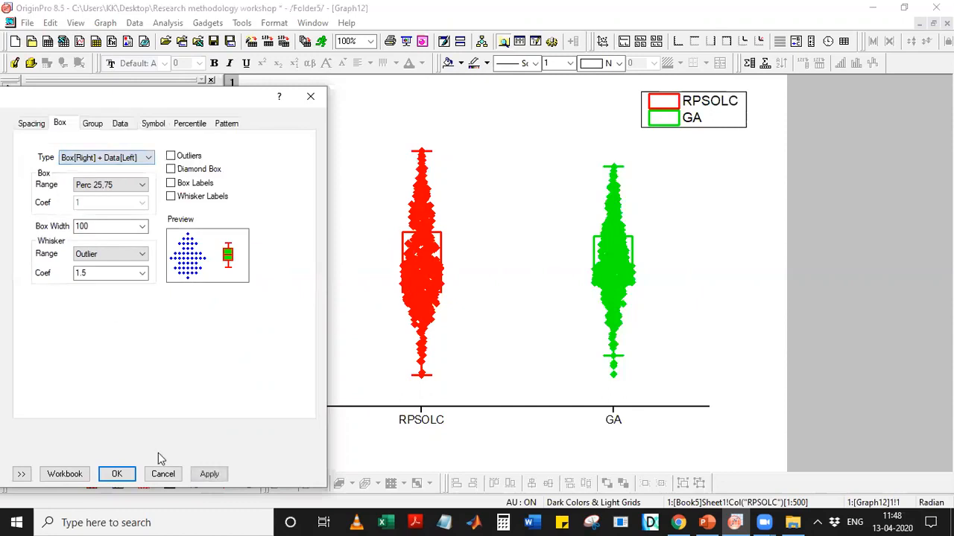
pyautogui.click(208, 474)
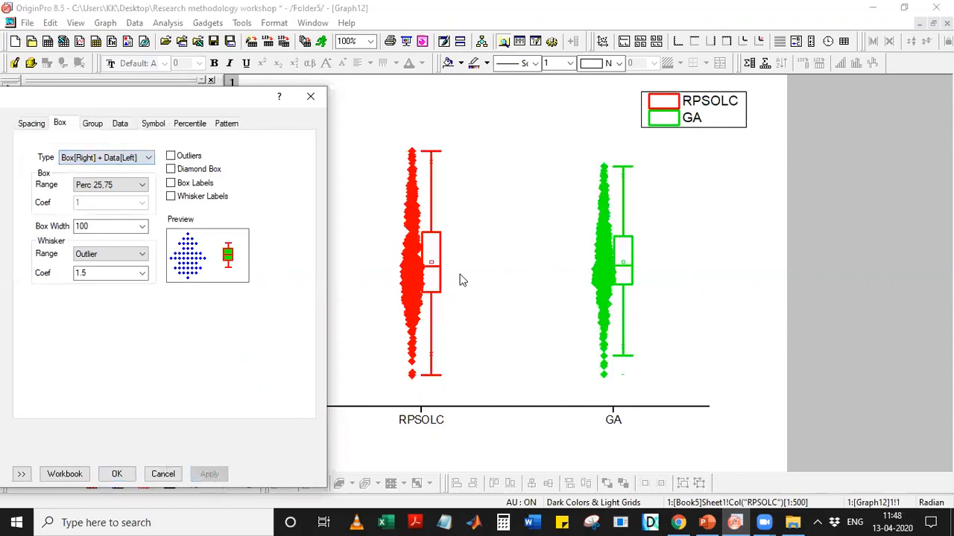
# - Change the box chart type to Box[Left] + Data[Right] and apply it
pyautogui.click(104, 157)
pyautogui.click(87, 216)
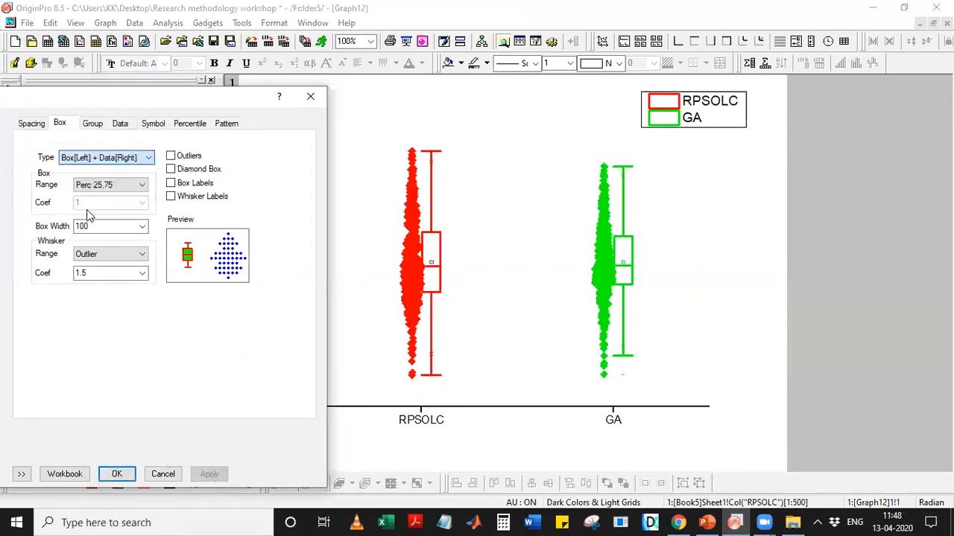
pyautogui.click(209, 474)
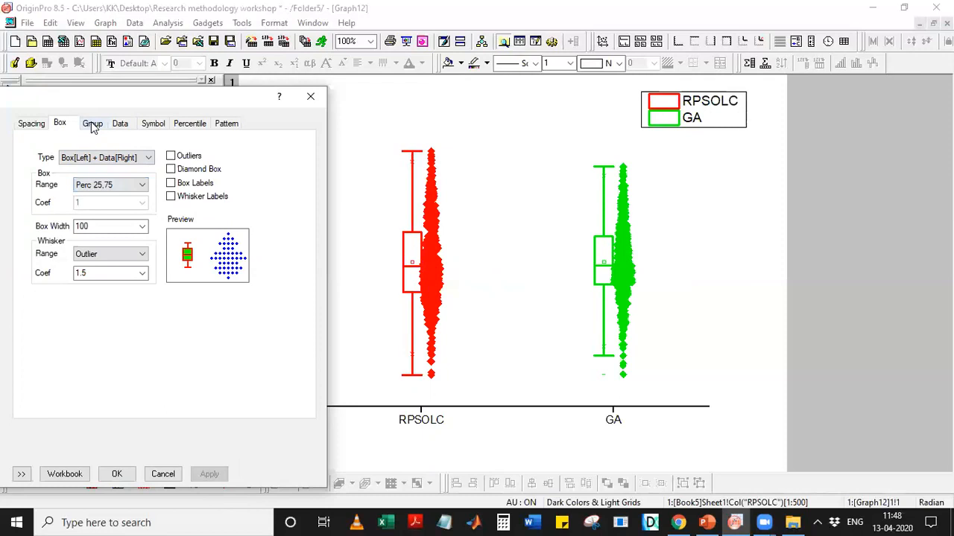
# - Turn on the outliers for the box plots, apply them, and turn them off again
pyautogui.click(182, 159)
pyautogui.click(211, 474)
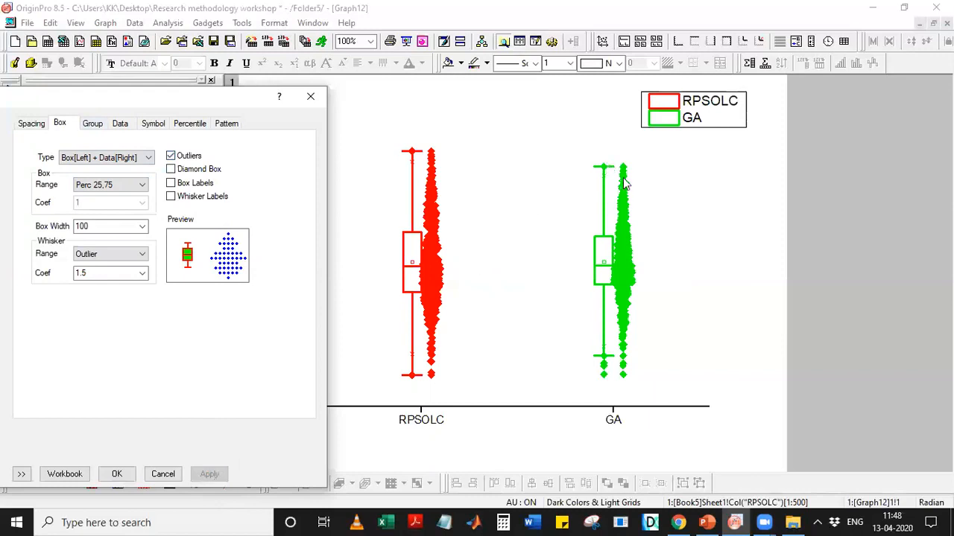
pyautogui.click(171, 155)
pyautogui.click(208, 475)
# - Examine the group settings and the data display settings, including the available data types
pyautogui.click(92, 125)
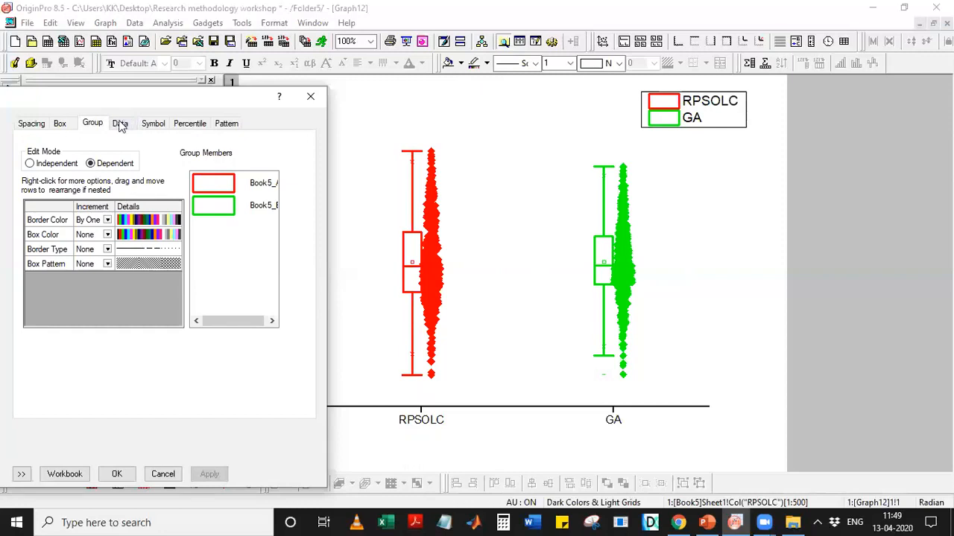
pyautogui.click(120, 124)
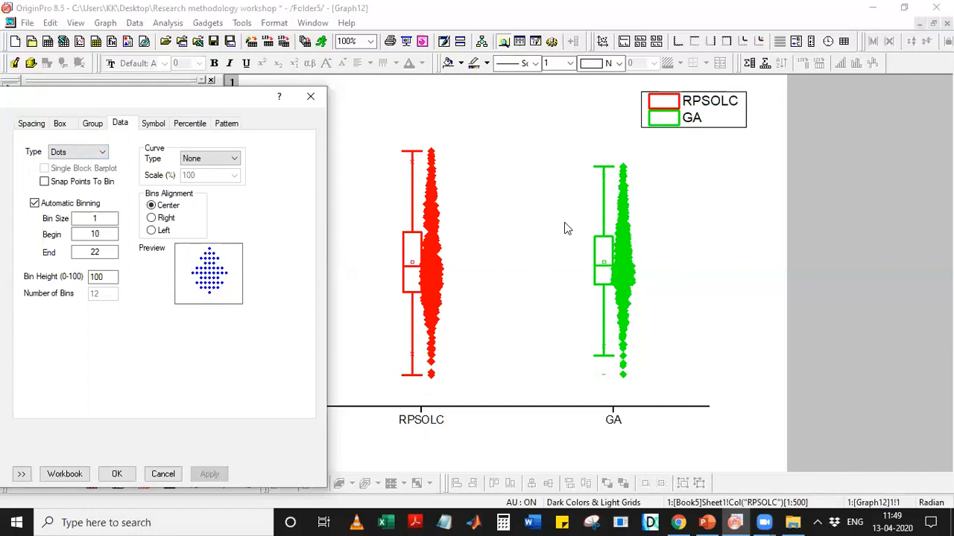
pyautogui.click(102, 153)
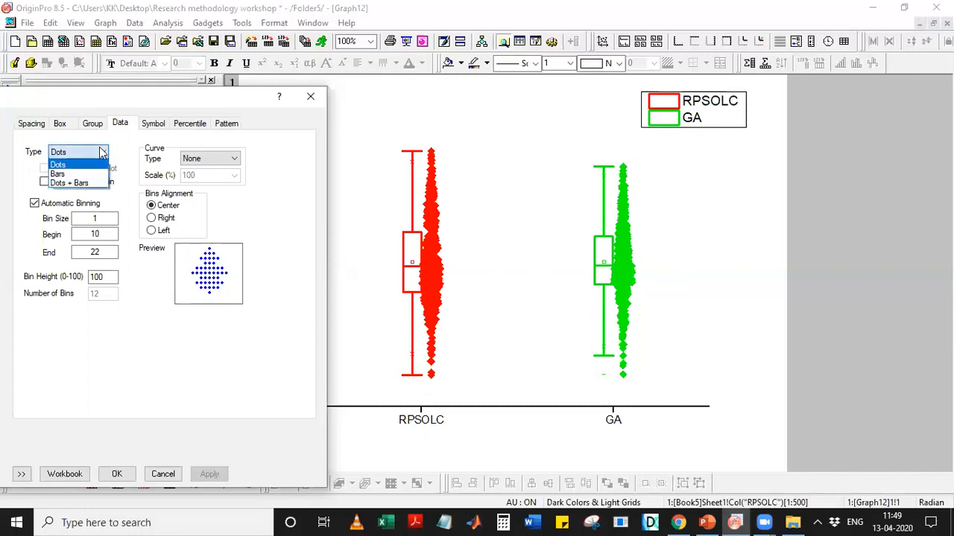
pyautogui.click(102, 153)
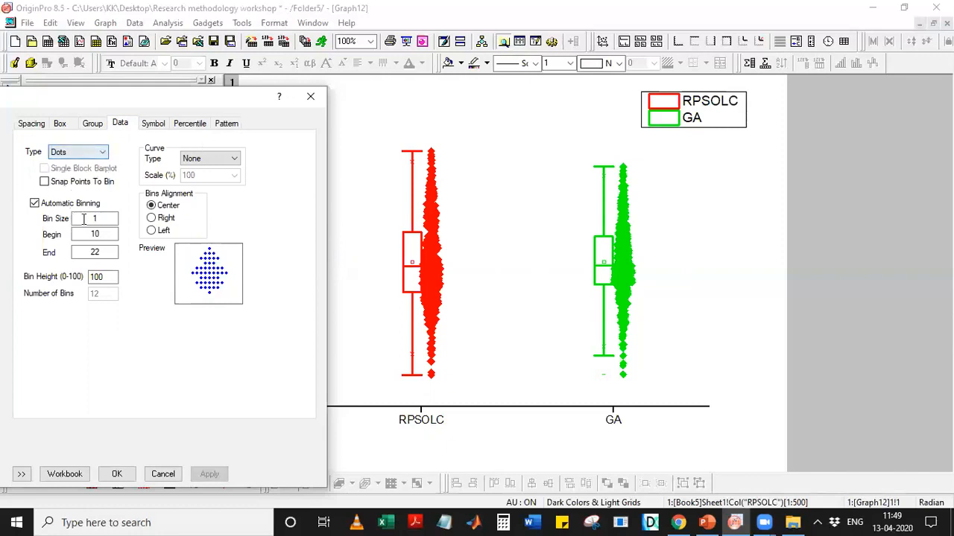
# - Set the symbol size of the data points beside the box plots to 3 and apply it
pyautogui.click(154, 124)
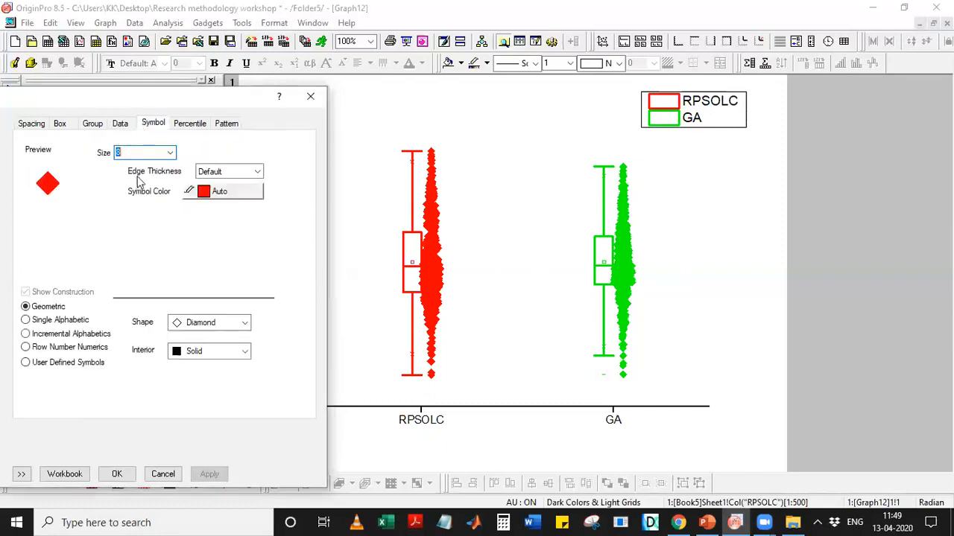
pyautogui.click(170, 153)
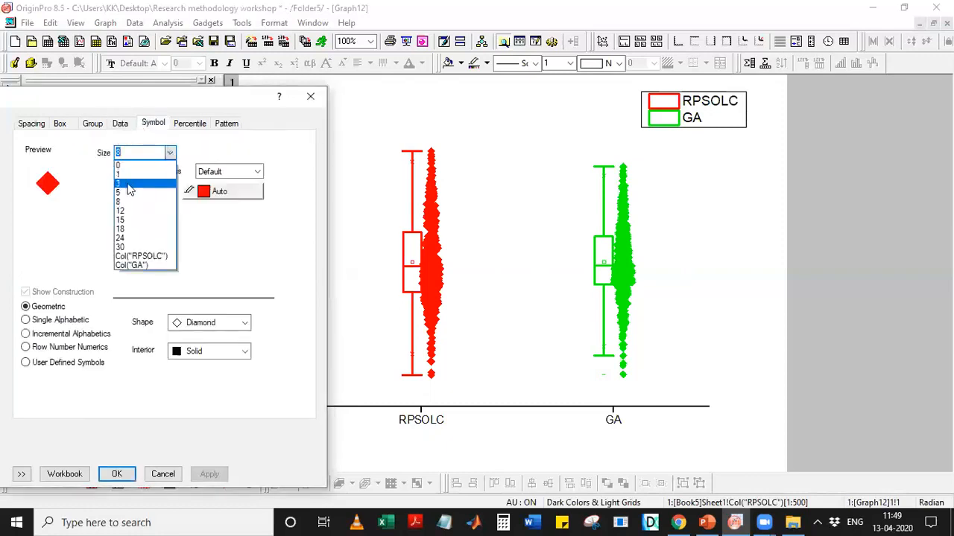
pyautogui.click(127, 184)
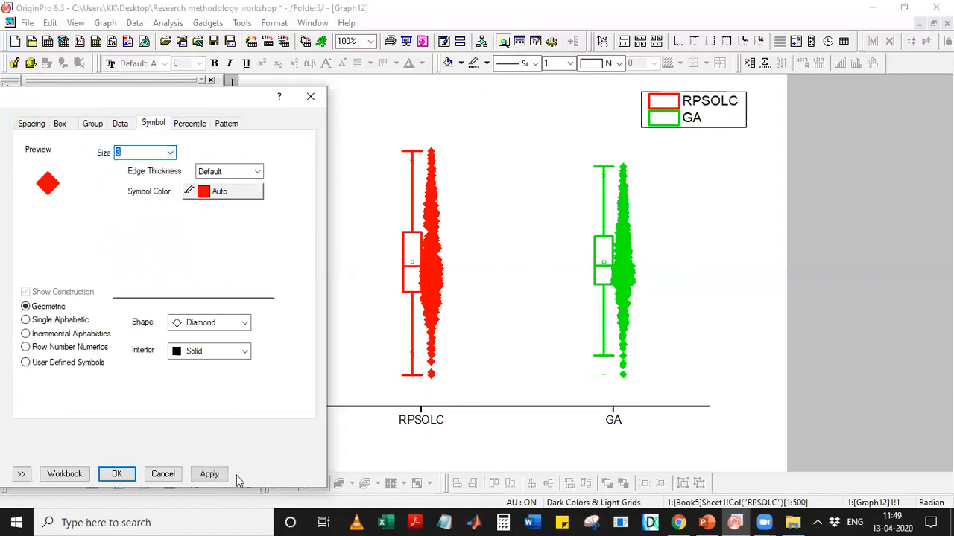
pyautogui.click(212, 475)
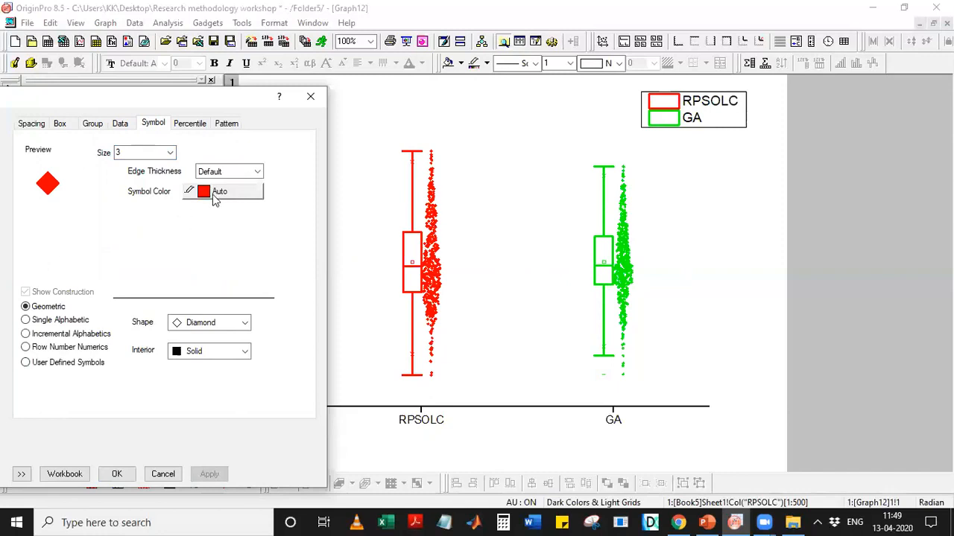
# - Change the interior of the diamond data symbols to Open and apply it
pyautogui.click(207, 352)
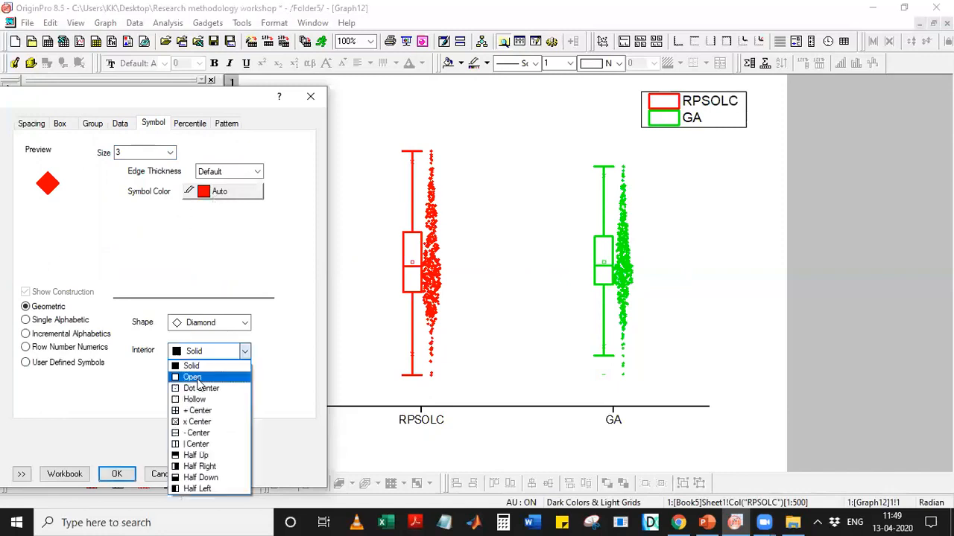
pyautogui.click(192, 377)
pyautogui.click(209, 474)
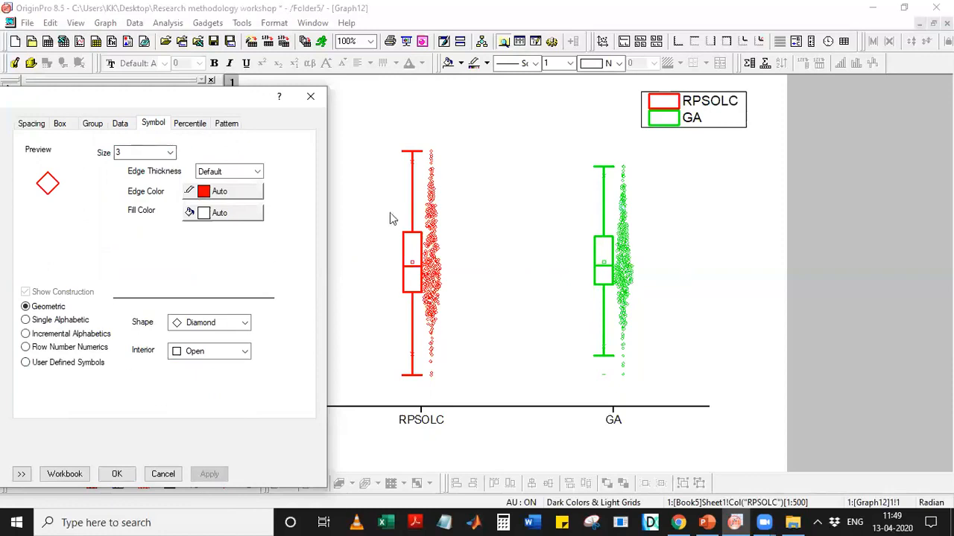
# - Review the percentile and pattern settings of the box chart and close the plot settings
pyautogui.click(192, 125)
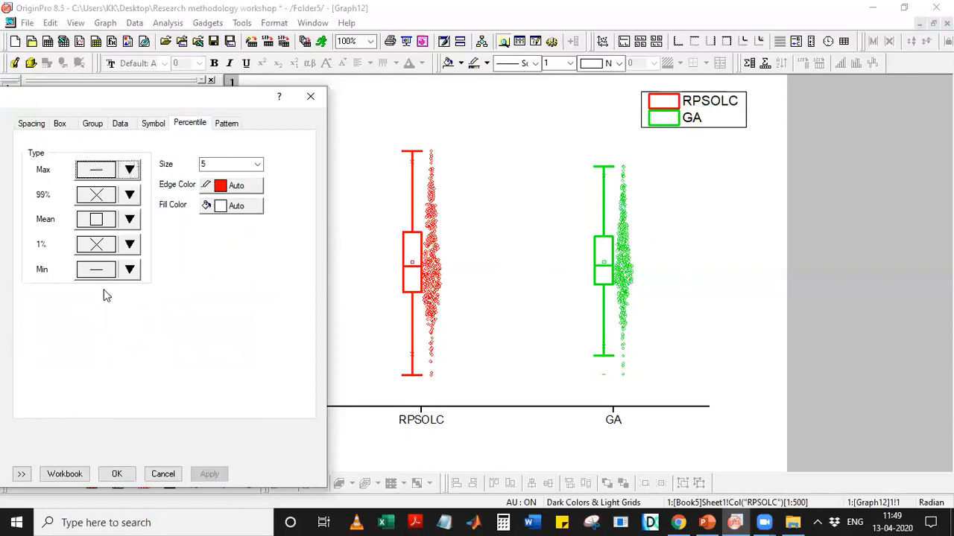
pyautogui.click(226, 124)
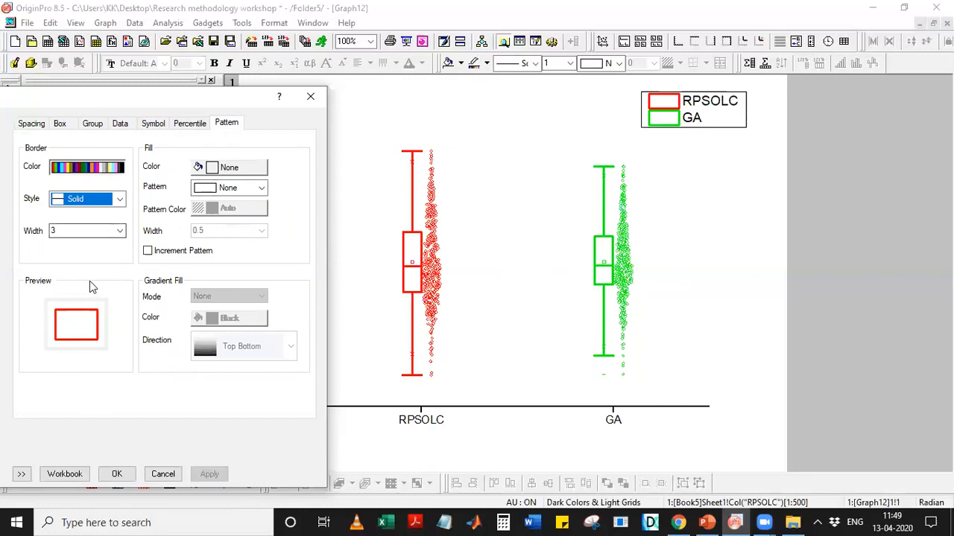
pyautogui.click(116, 475)
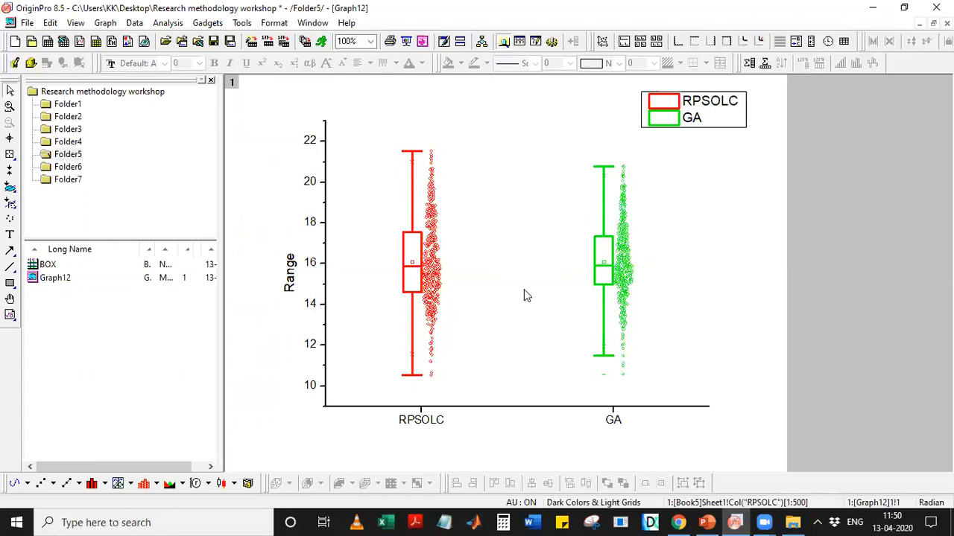
# - Switch to PowerPoint and view the example slides for box plots and for surface and contour plots
pyautogui.click(736, 523)
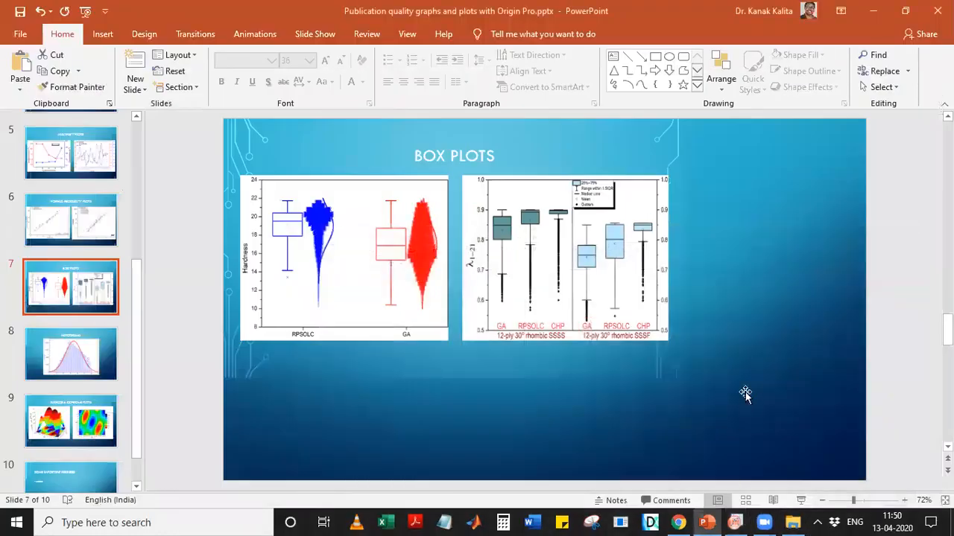
pyautogui.click(805, 394)
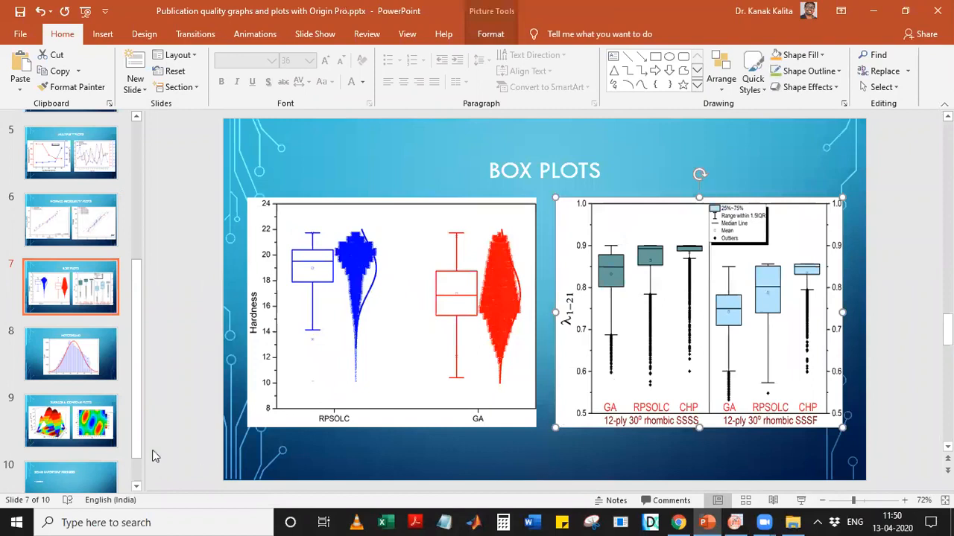
pyautogui.click(83, 431)
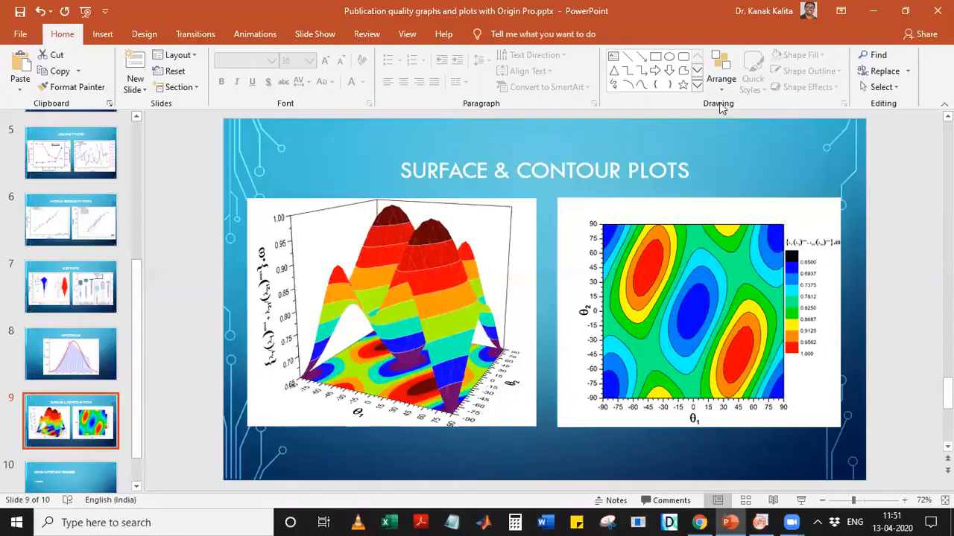
pyautogui.click(722, 152)
pyautogui.click(719, 134)
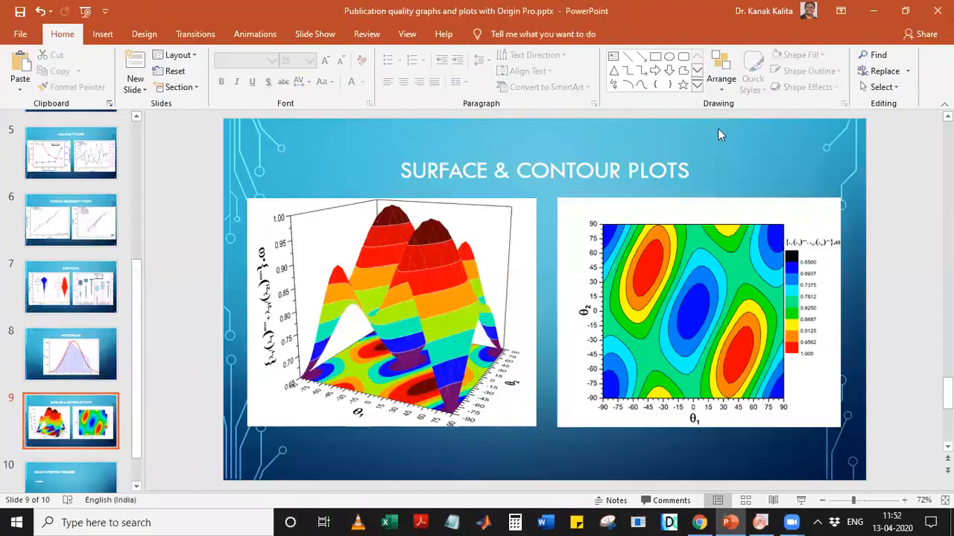
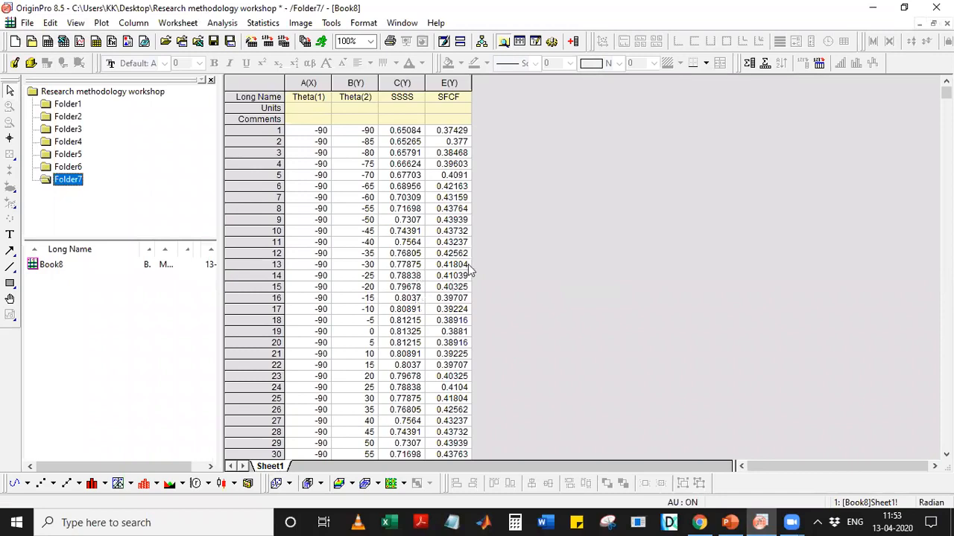
# - In the OriginPro workbook of Folder7, set the SSSS column as a Z column
pyautogui.click(311, 83)
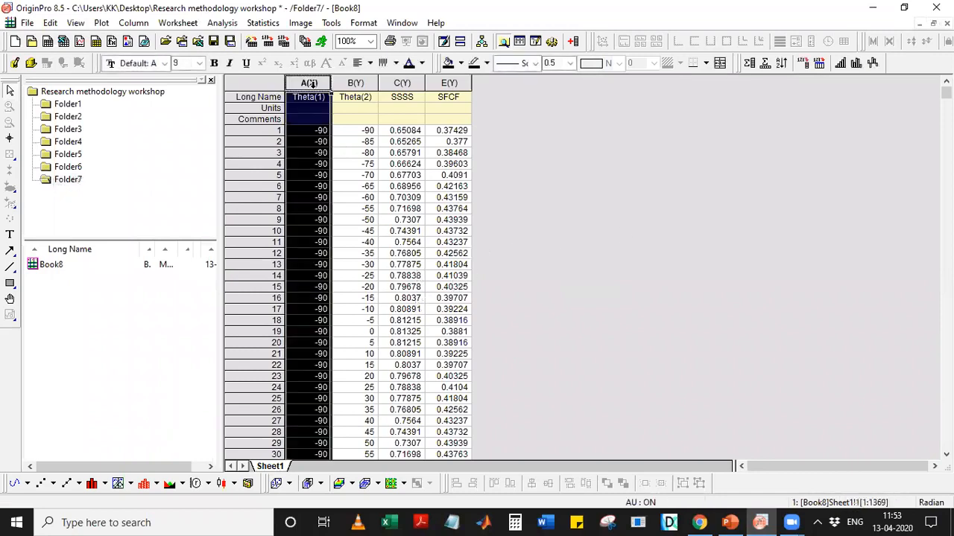
pyautogui.click(366, 83)
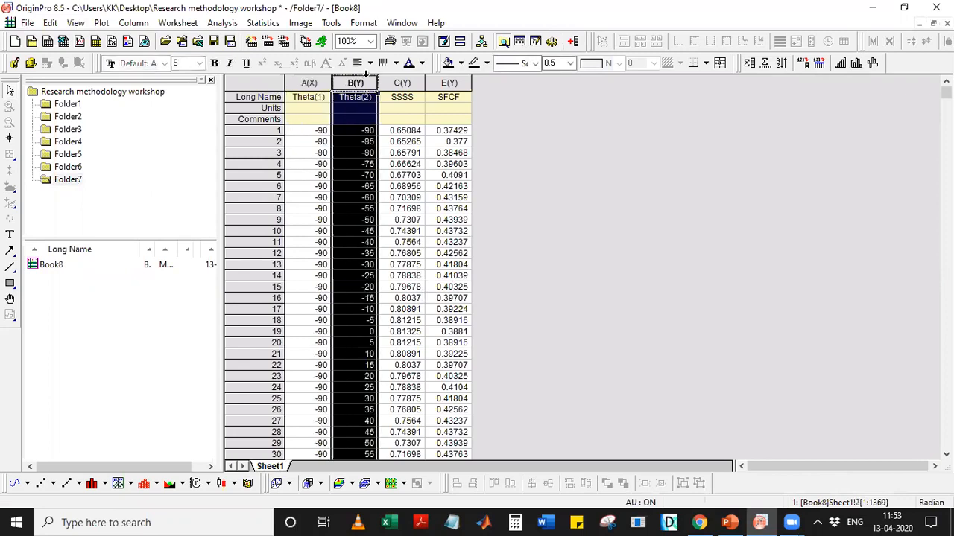
pyautogui.click(402, 83)
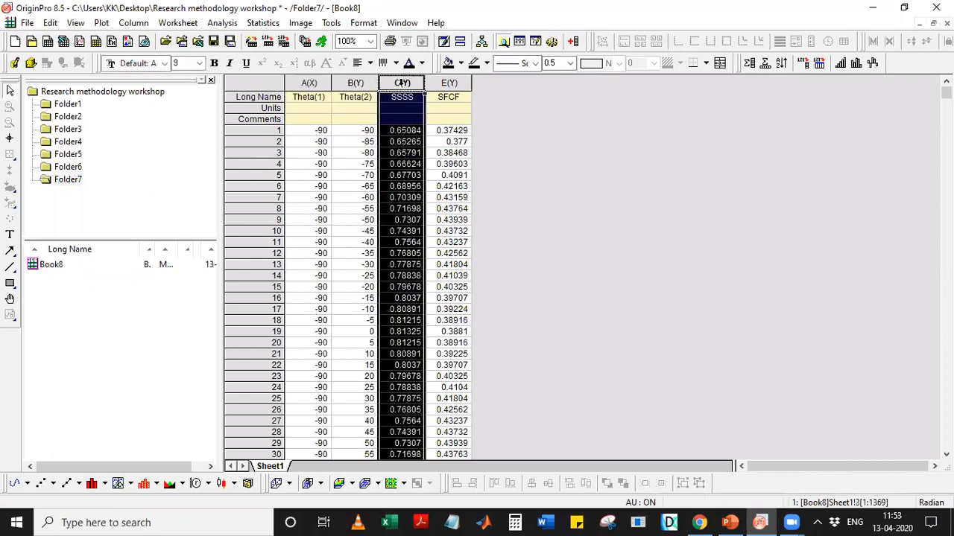
pyautogui.rightClick(402, 82)
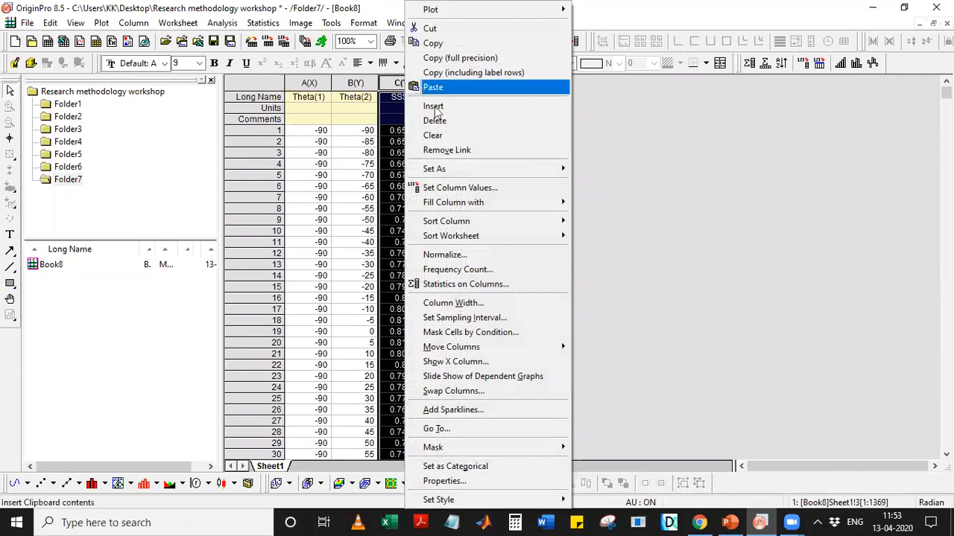
pyautogui.moveTo(514, 169)
pyautogui.click(596, 198)
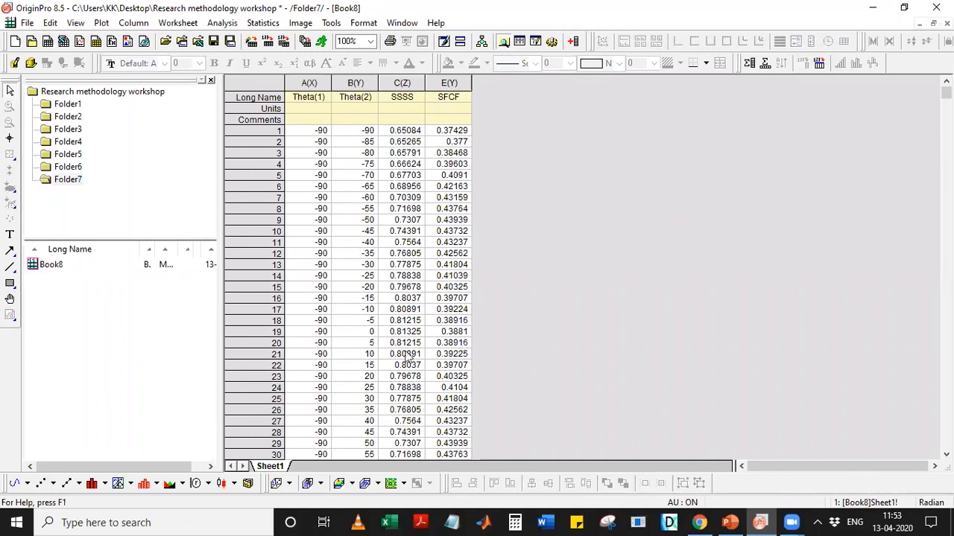
# - Check the surface and contour example slide in PowerPoint, and inspect the Theta(1) data in OriginPro from its first to its last row
pyautogui.click(730, 522)
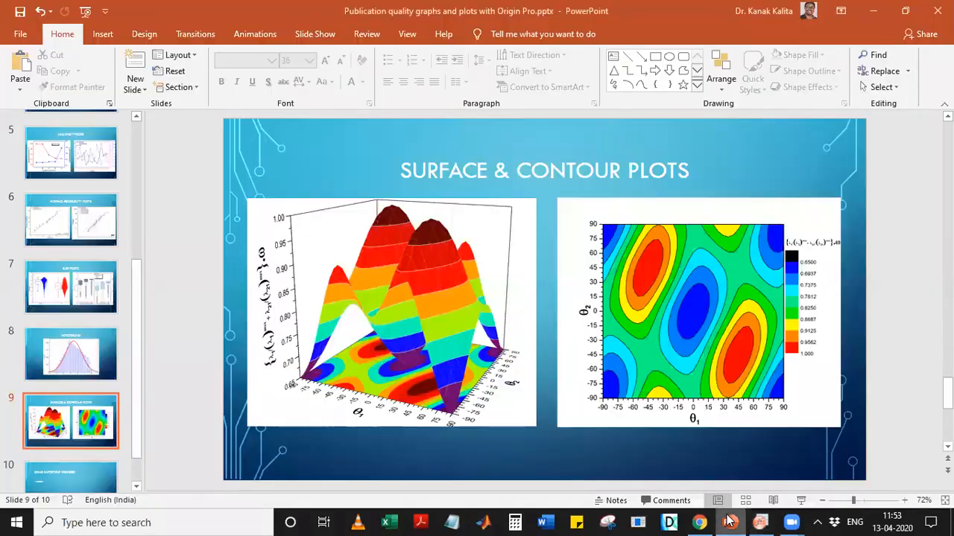
pyautogui.click(730, 523)
pyautogui.click(316, 132)
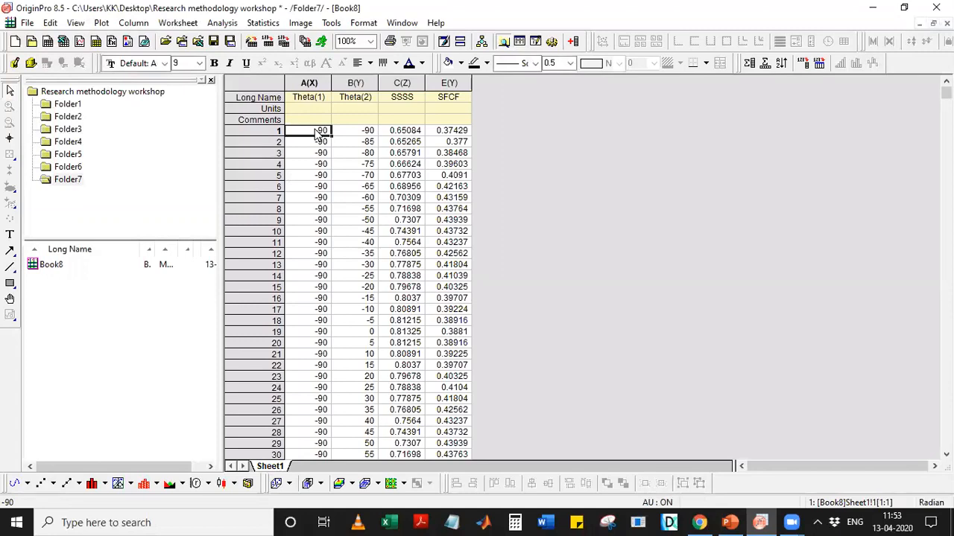
pyautogui.hotkey('ctrl', 'shift', 'Down')
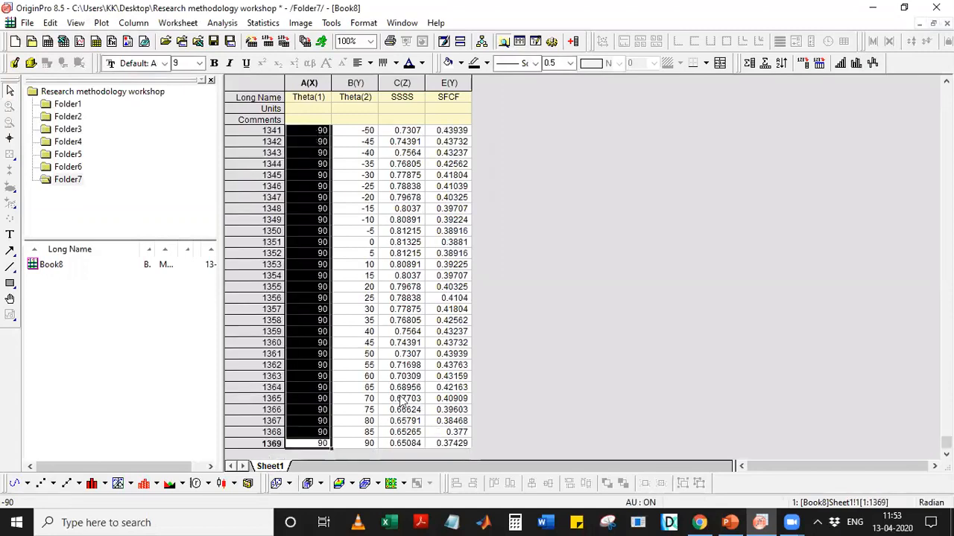
pyautogui.click(315, 445)
pyautogui.moveTo(946, 443); pyautogui.dragTo(946, 90)
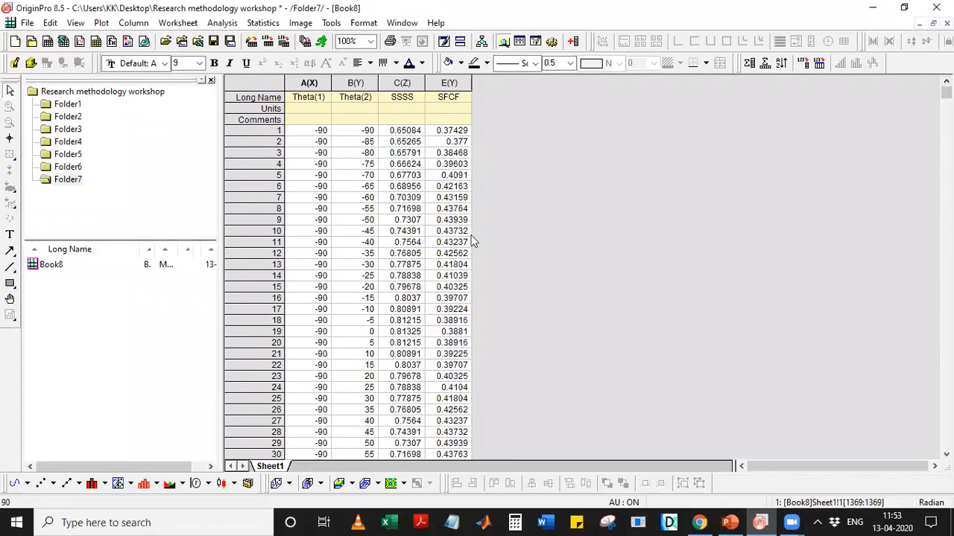
# - View the surface and contour example plots in PowerPoint once more and return to the OriginPro worksheet
pyautogui.click(729, 522)
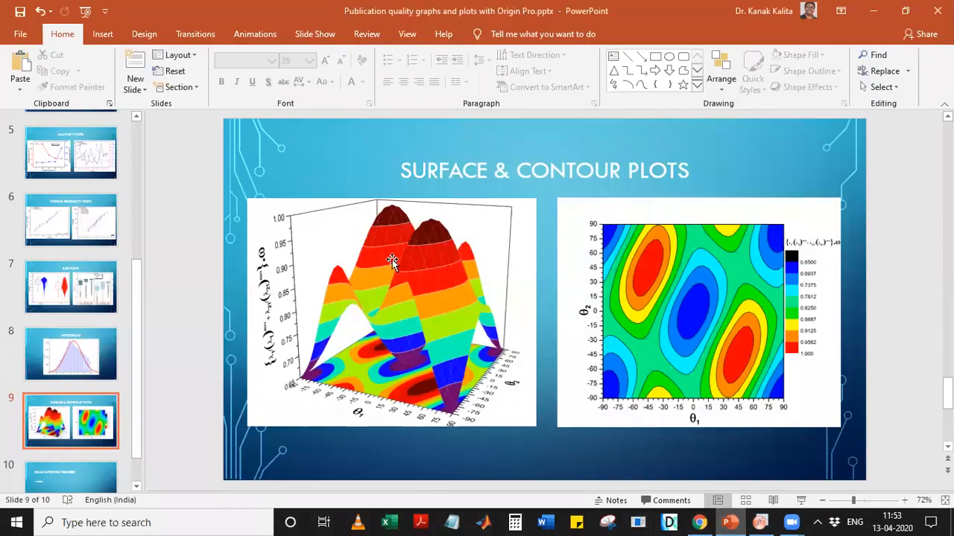
pyautogui.click(730, 523)
pyautogui.click(729, 522)
pyautogui.click(875, 7)
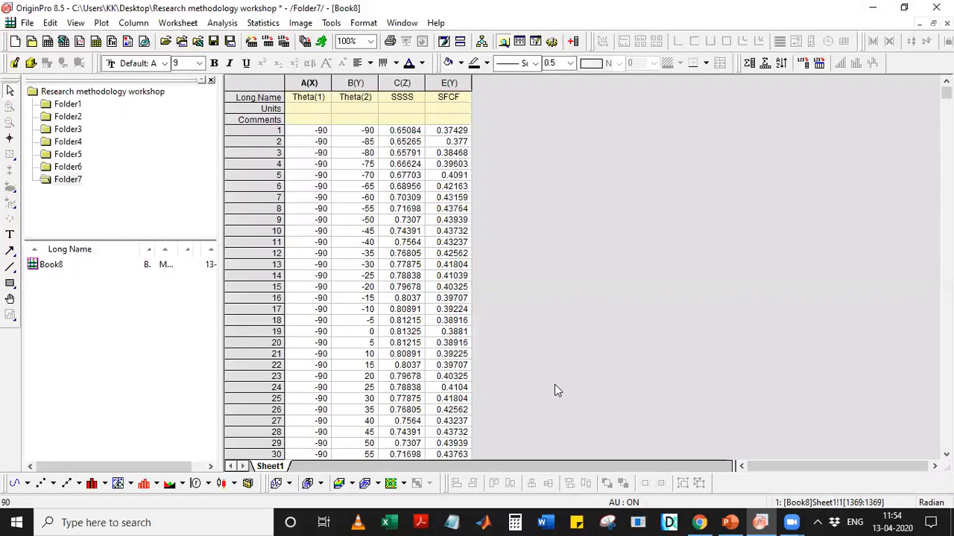
# - Select the Theta(1), Theta(2) and SSSS columns and open the XYZ Gridding settings for converting them to a matrix
pyautogui.moveTo(306, 83); pyautogui.dragTo(402, 84)
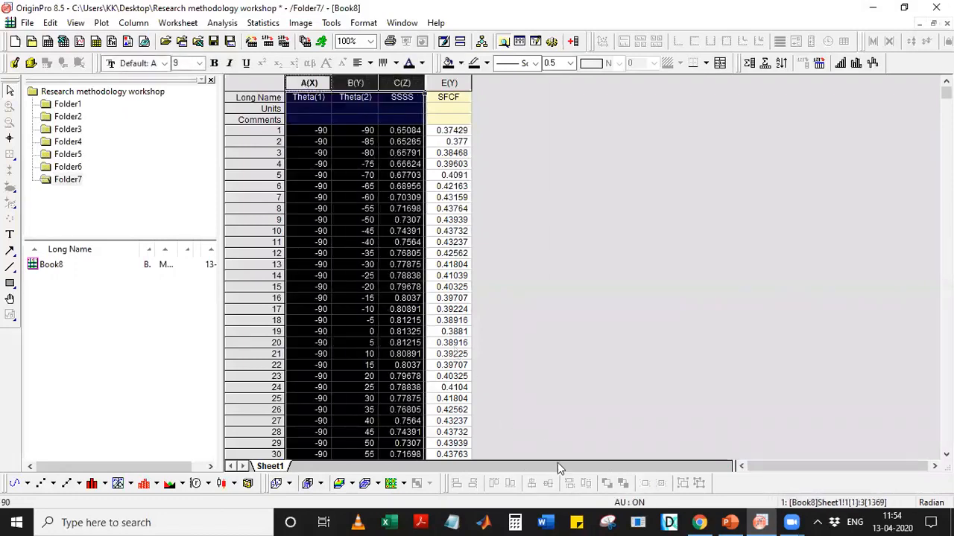
pyautogui.click(179, 24)
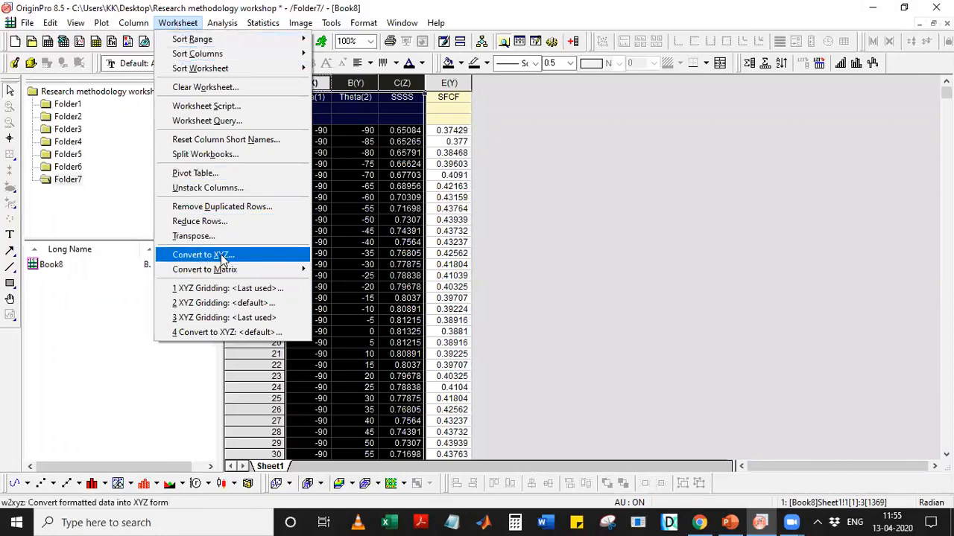
pyautogui.moveTo(227, 272)
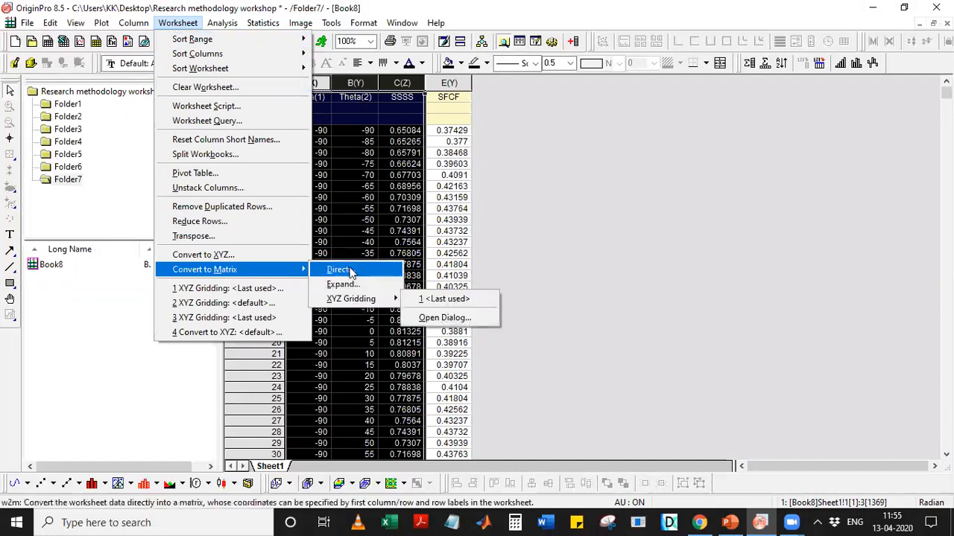
pyautogui.moveTo(365, 301)
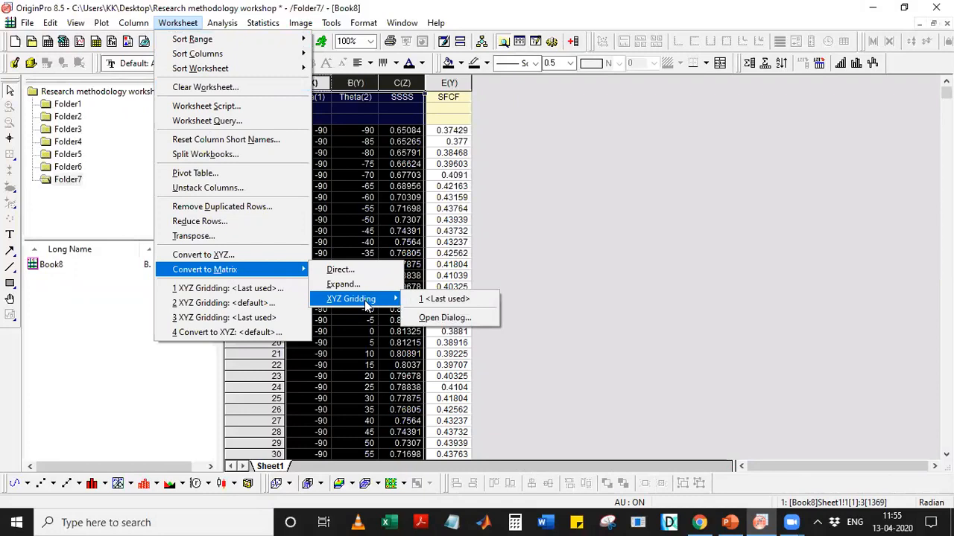
pyautogui.click(428, 321)
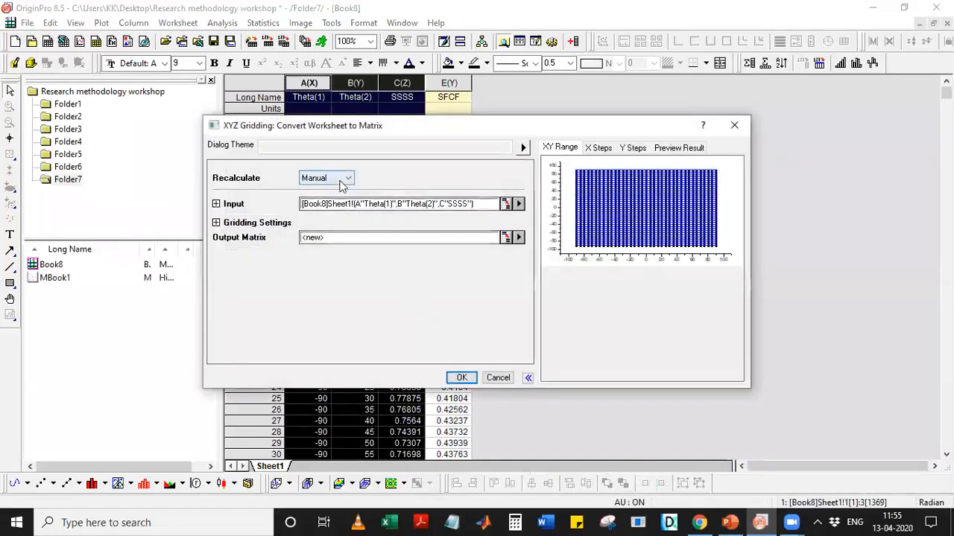
# - Set the gridding recalculation mode to Auto and expand the input range details
pyautogui.click(345, 182)
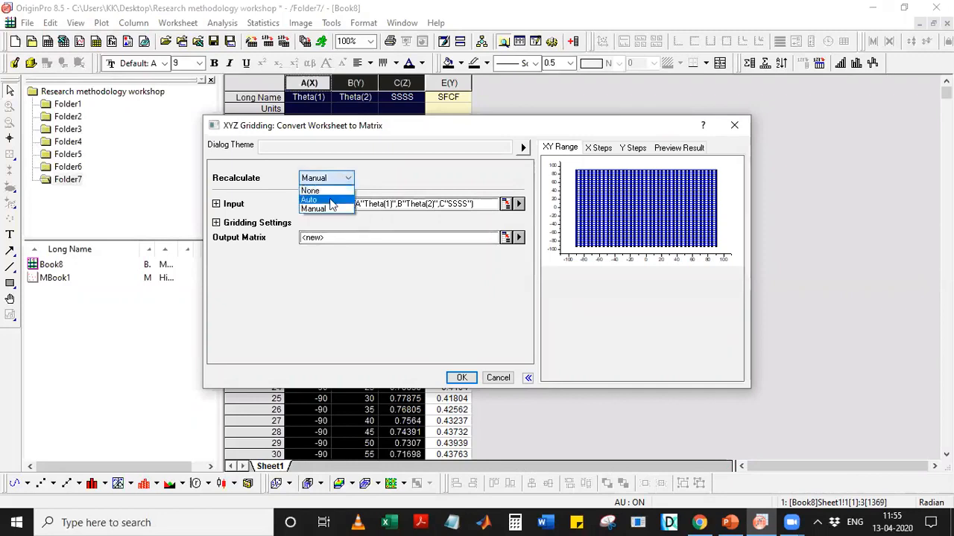
pyautogui.click(331, 201)
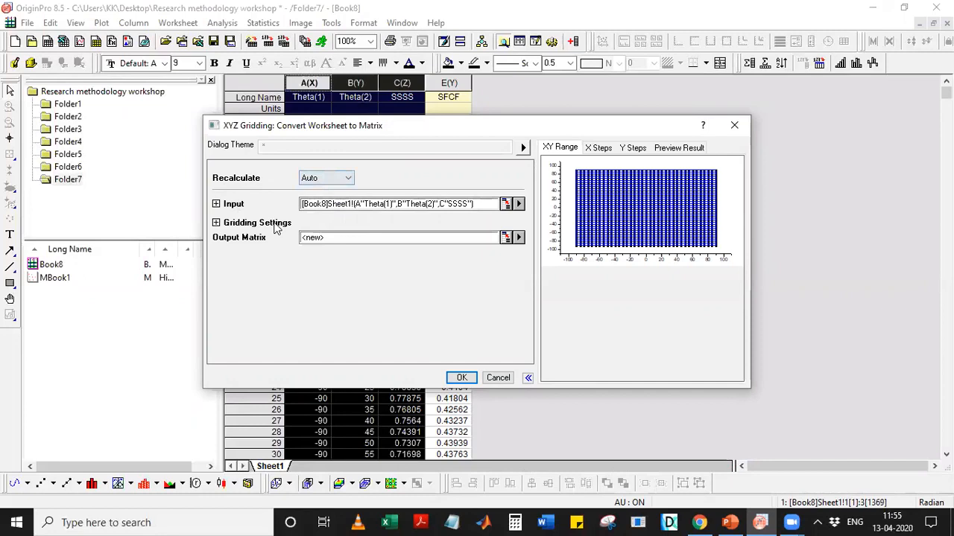
pyautogui.moveTo(319, 127); pyautogui.dragTo(527, 120)
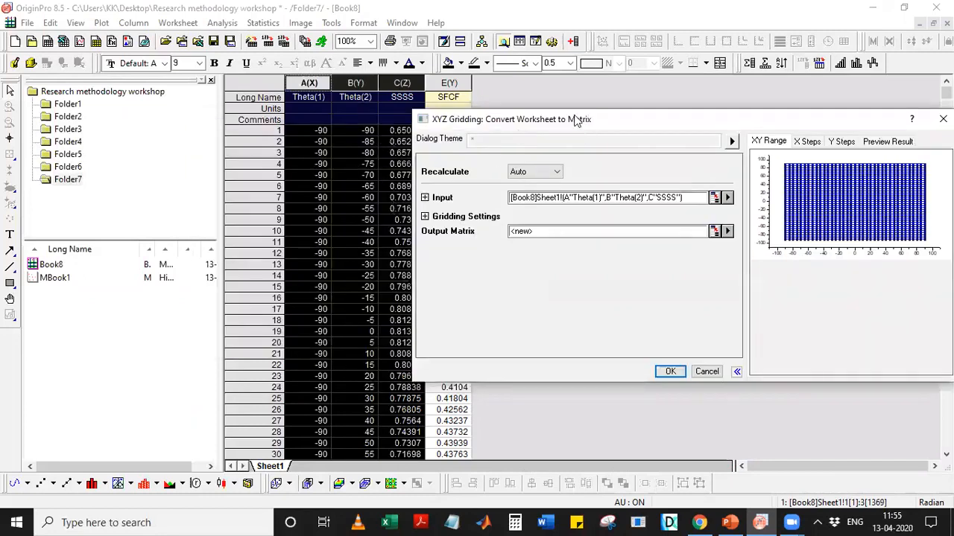
pyautogui.moveTo(575, 121); pyautogui.dragTo(325, 97)
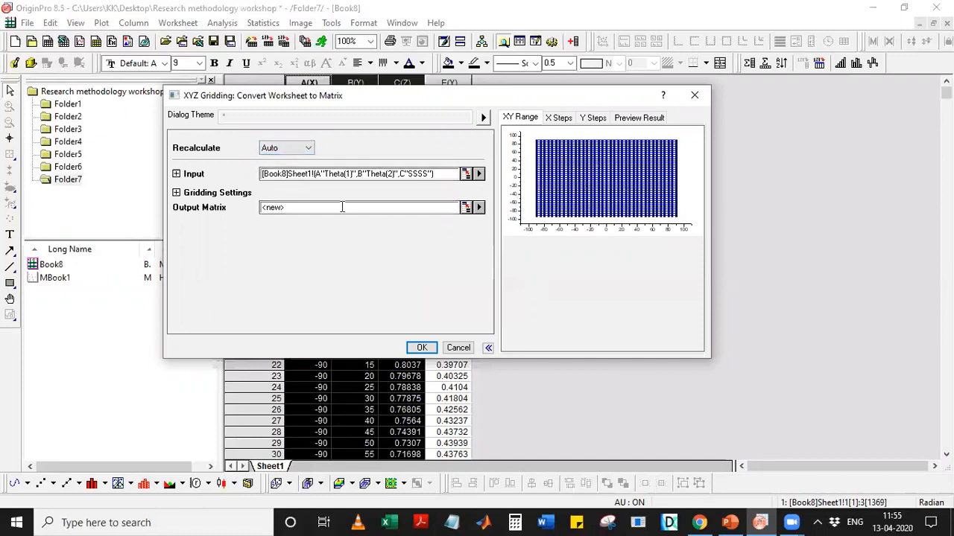
pyautogui.click(177, 174)
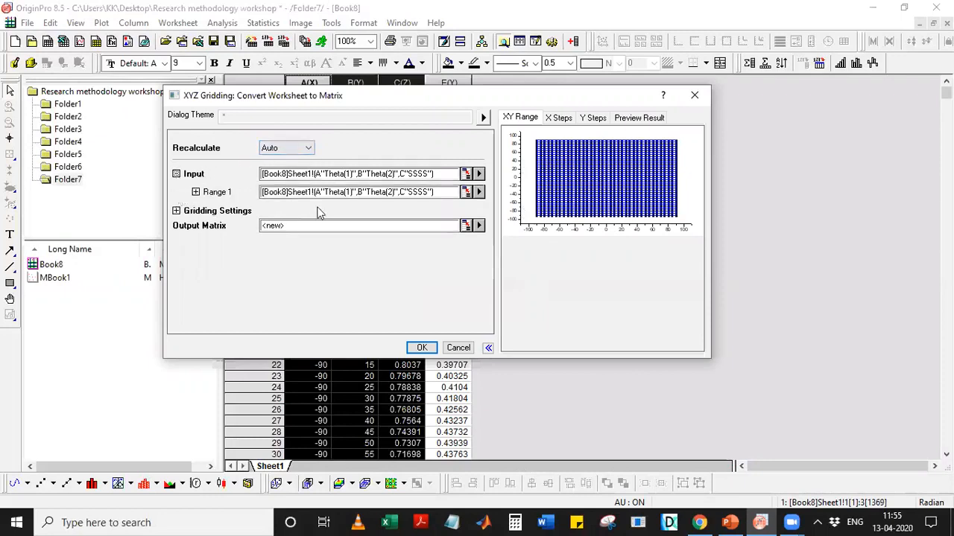
# - Expand the gridding settings and set the gridding method to Random (Kriging Correlation)
pyautogui.click(177, 211)
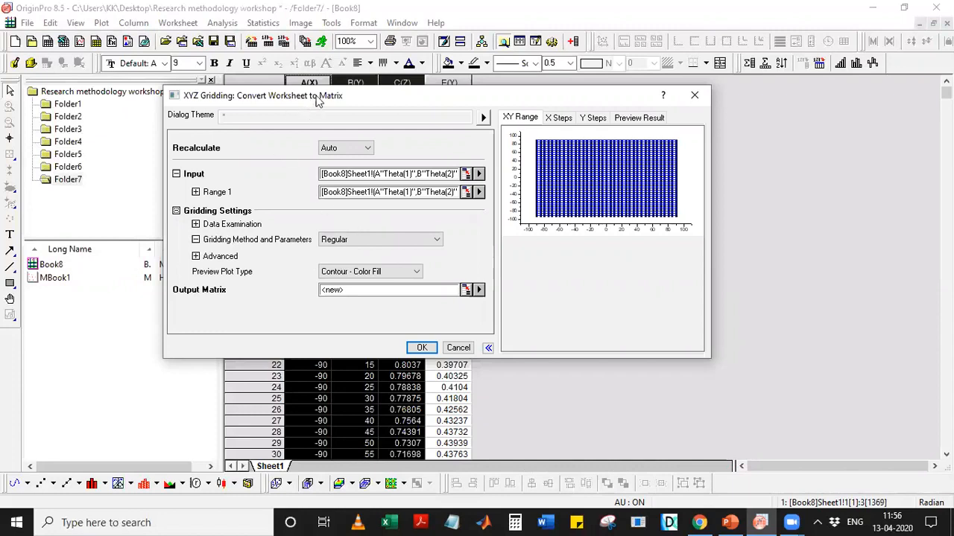
pyautogui.moveTo(316, 101); pyautogui.dragTo(582, 88)
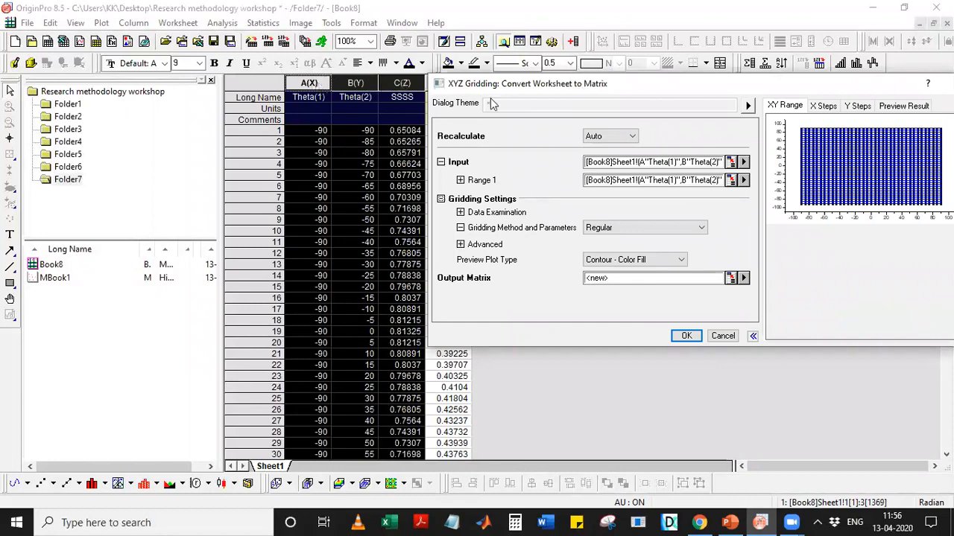
pyautogui.moveTo(626, 83); pyautogui.dragTo(274, 64)
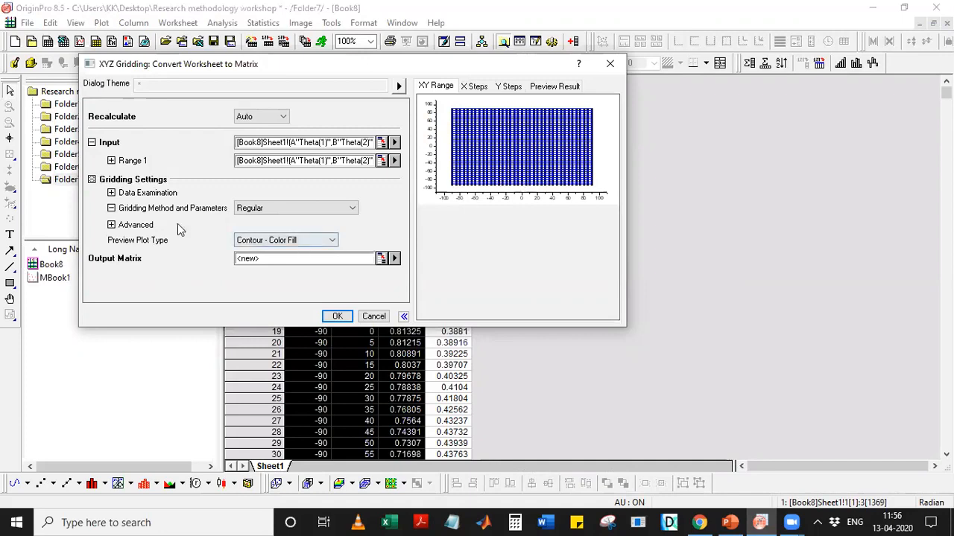
pyautogui.click(298, 209)
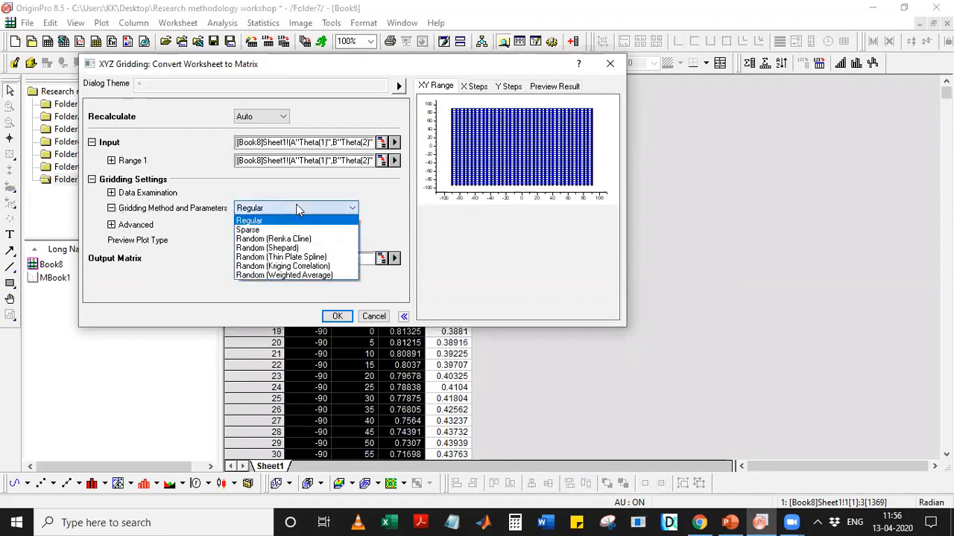
pyautogui.click(265, 220)
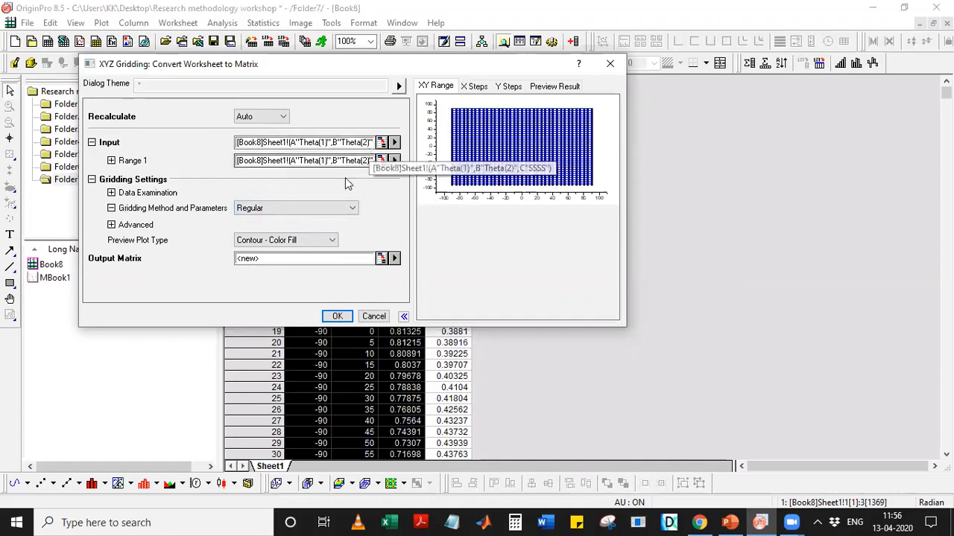
pyautogui.click(255, 211)
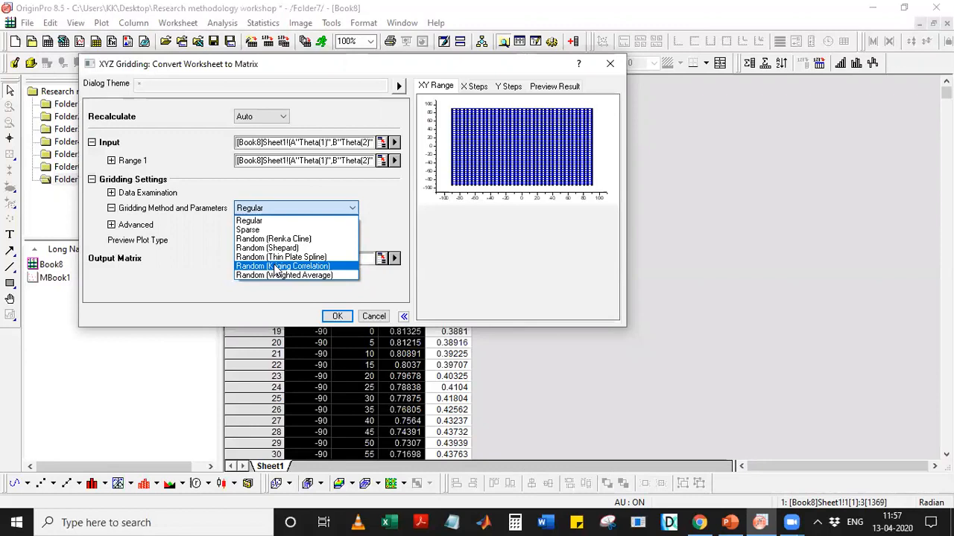
pyautogui.click(277, 267)
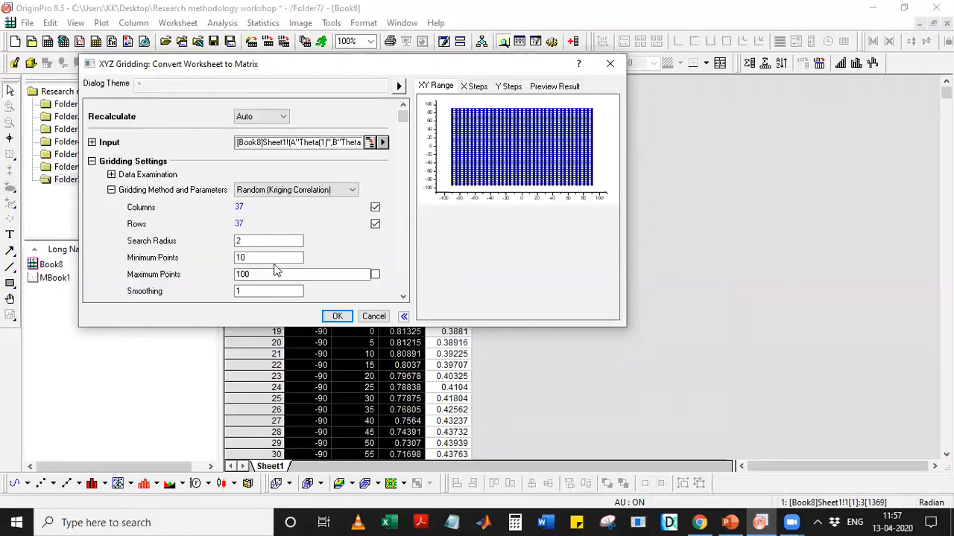
# - Override the automatic grid size with 10 columns and 10 rows, and convert the data to a matrix
pyautogui.click(257, 209)
pyautogui.click(376, 207)
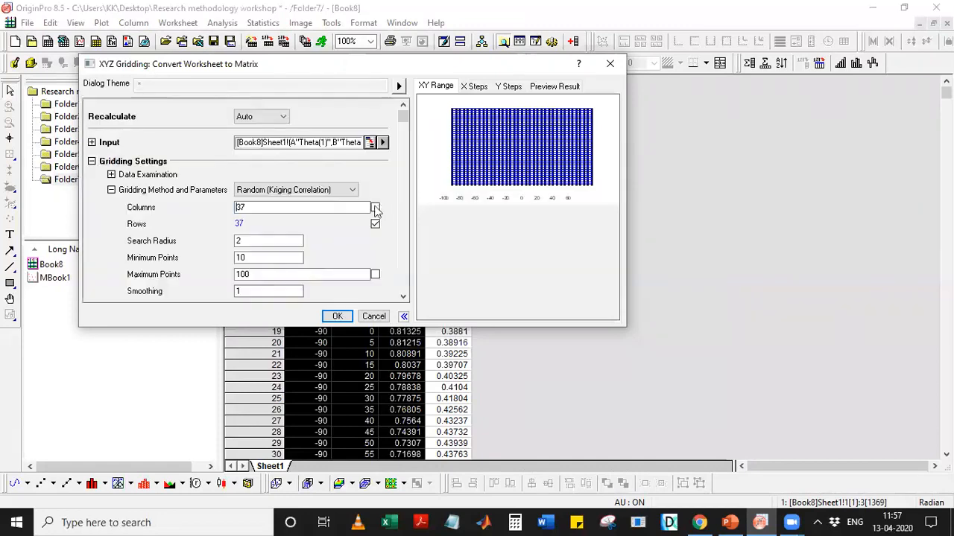
pyautogui.click(376, 224)
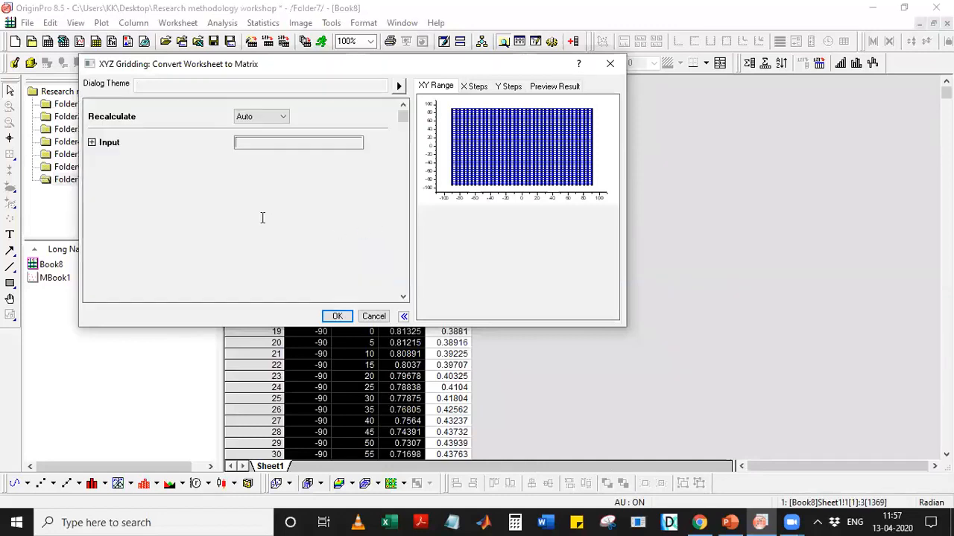
pyautogui.doubleClick(256, 210)
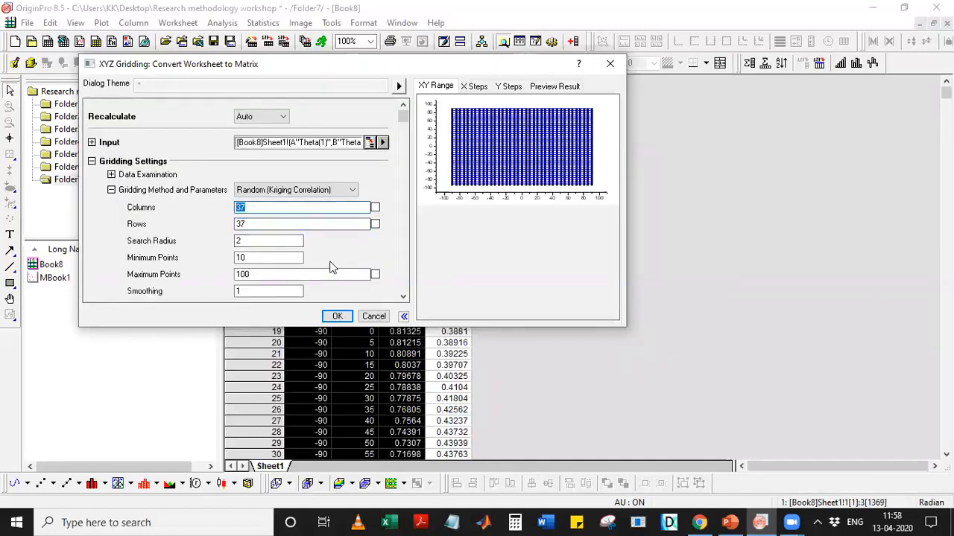
pyautogui.write('10')
pyautogui.doubleClick(244, 224)
pyautogui.write('10')
pyautogui.click(445, 232)
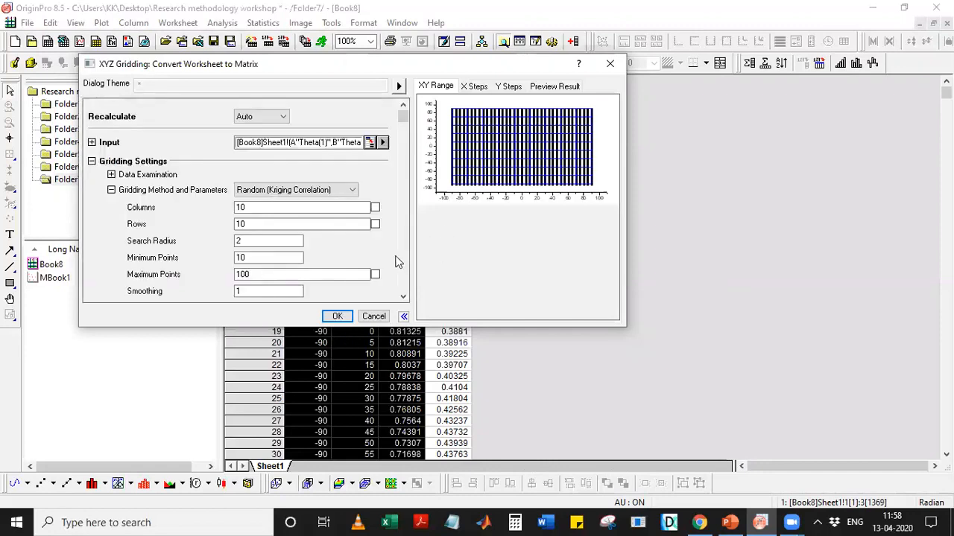
pyautogui.click(339, 316)
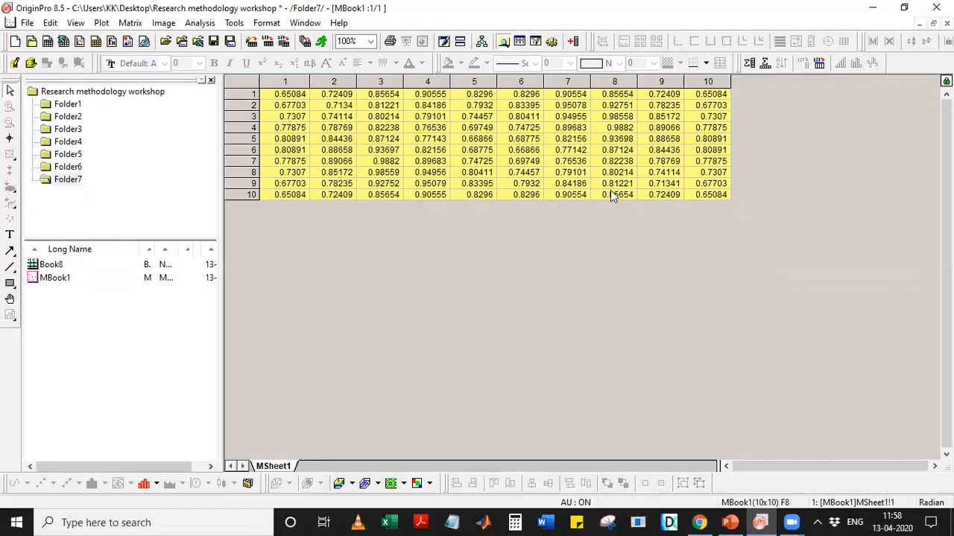
# - Plot the 10 by 10 matrix as a 3D Color Map Surface
pyautogui.click(101, 23)
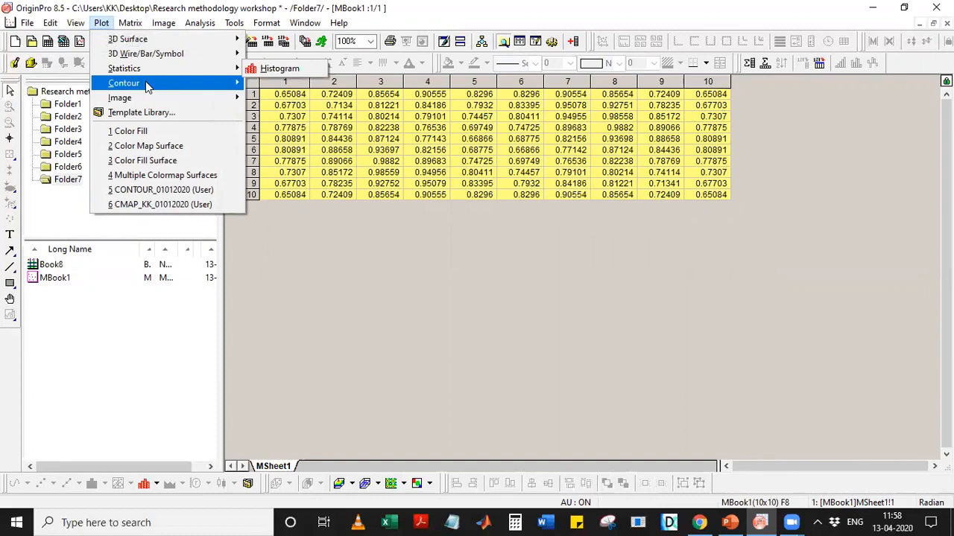
pyautogui.moveTo(156, 88)
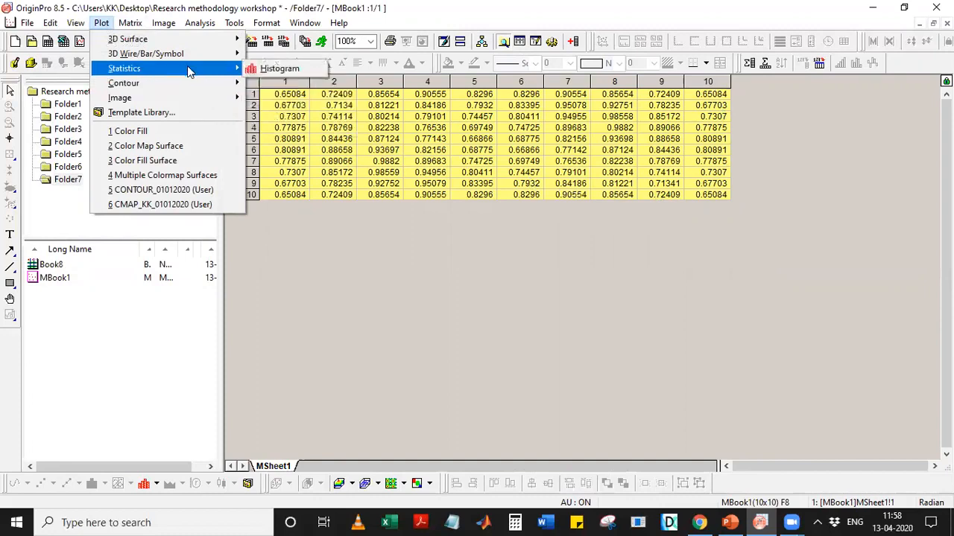
pyautogui.moveTo(190, 43)
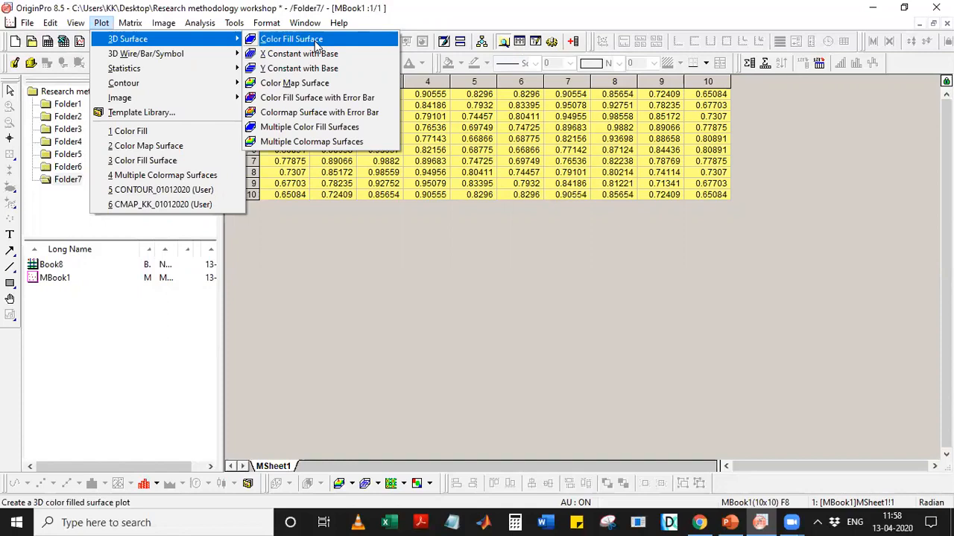
pyautogui.click(308, 87)
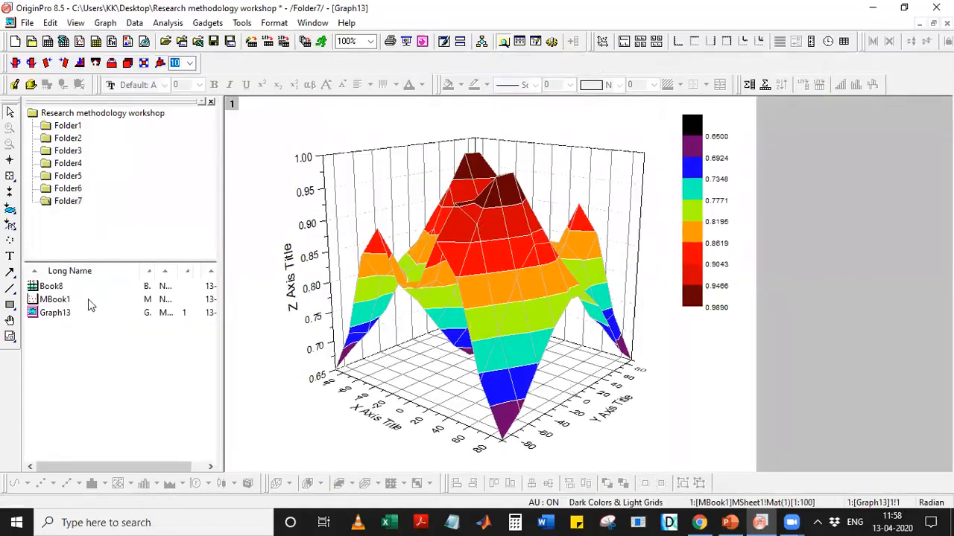
# - Return to the Book8 worksheet and reopen the XYZ Gridding settings for the selected Theta(1), Theta(2) and SSSS columns
pyautogui.doubleClick(46, 287)
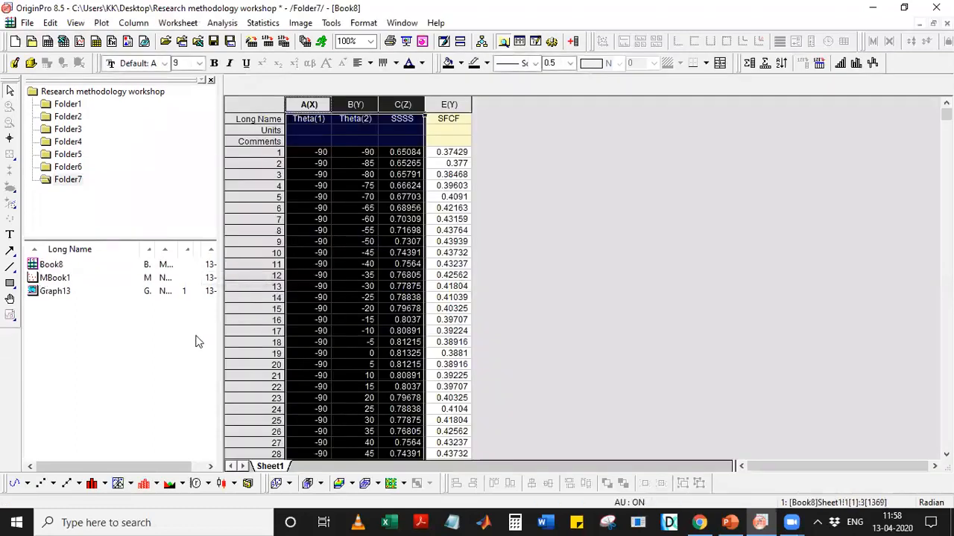
pyautogui.click(102, 23)
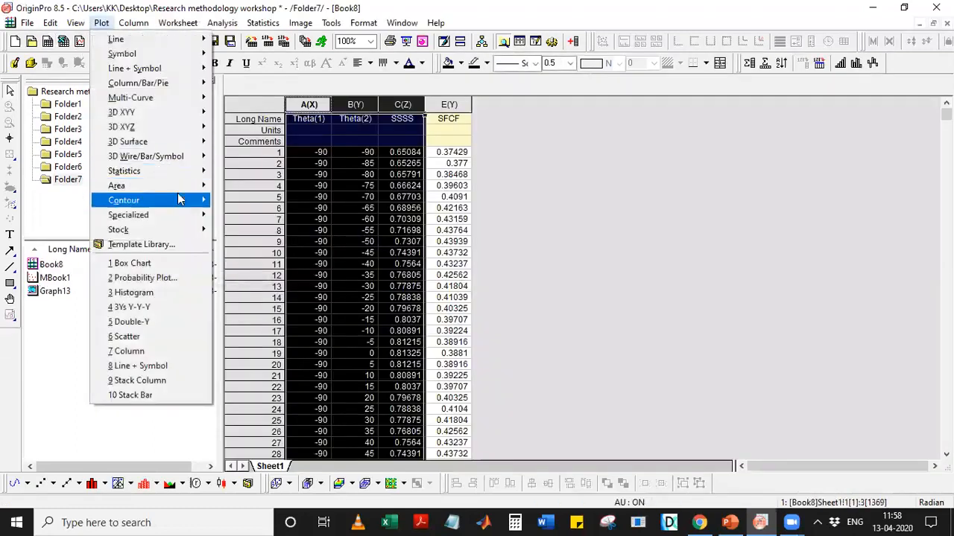
pyautogui.click(173, 25)
pyautogui.click(173, 25)
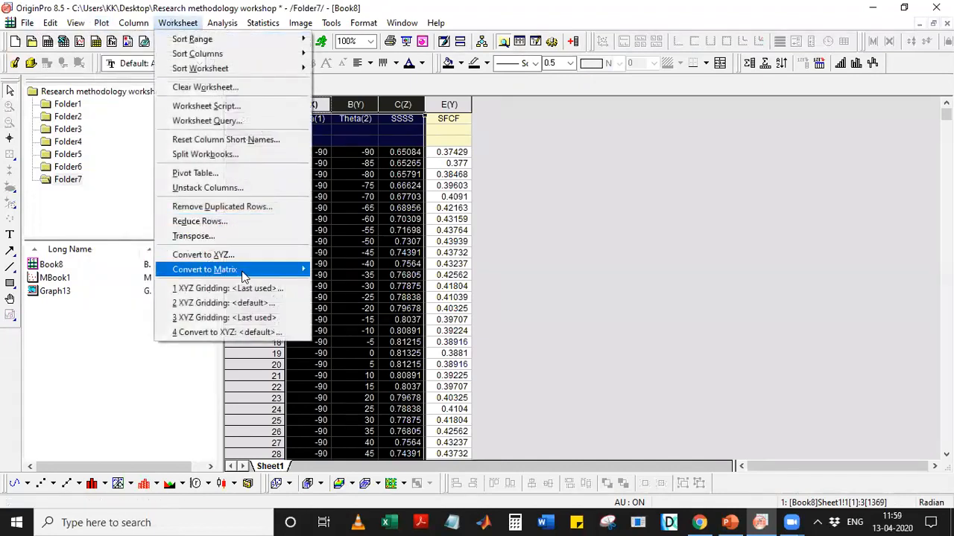
pyautogui.moveTo(241, 272)
pyautogui.moveTo(346, 302)
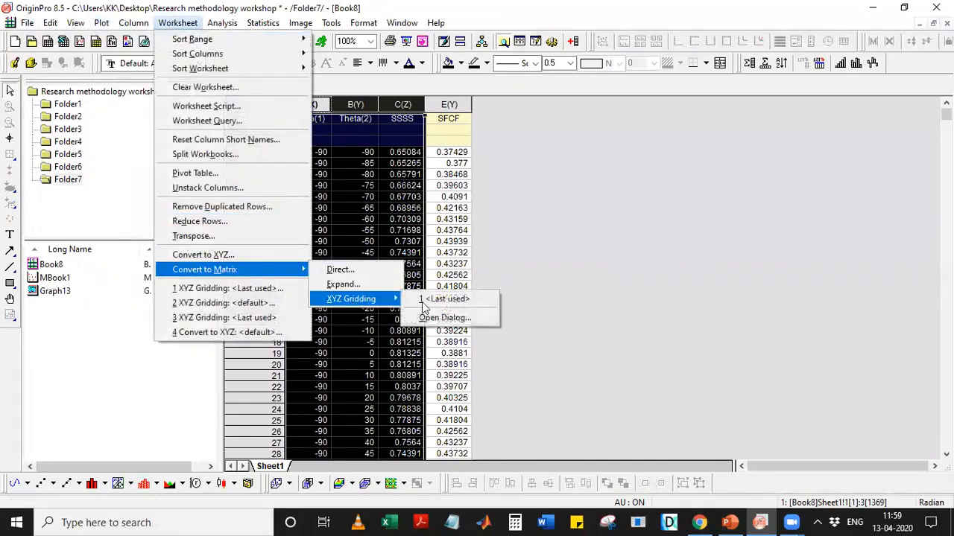
pyautogui.click(458, 320)
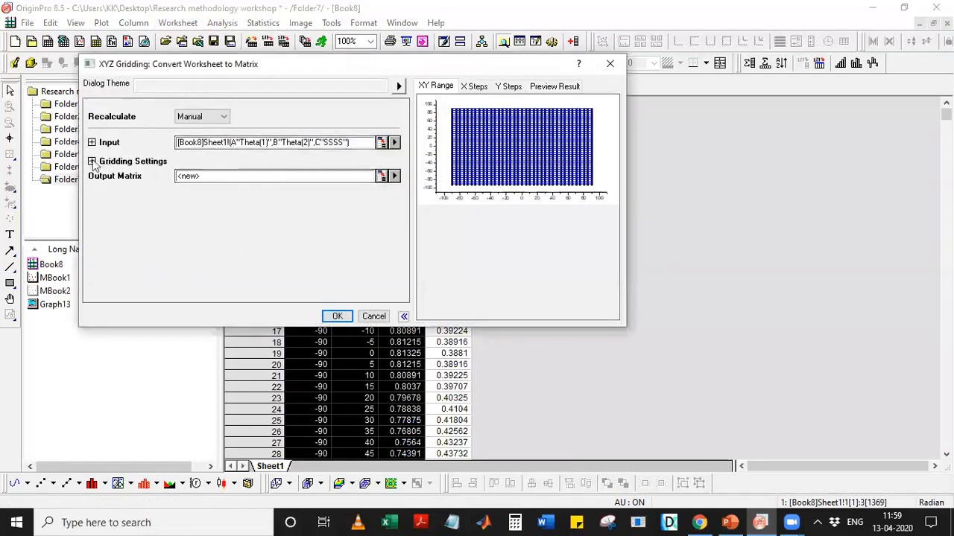
# - Create a second matrix with Auto recalculation and Random (Kriging Correlation) gridding, keeping the automatic column and row counts
pyautogui.click(93, 161)
pyautogui.click(250, 119)
pyautogui.click(249, 136)
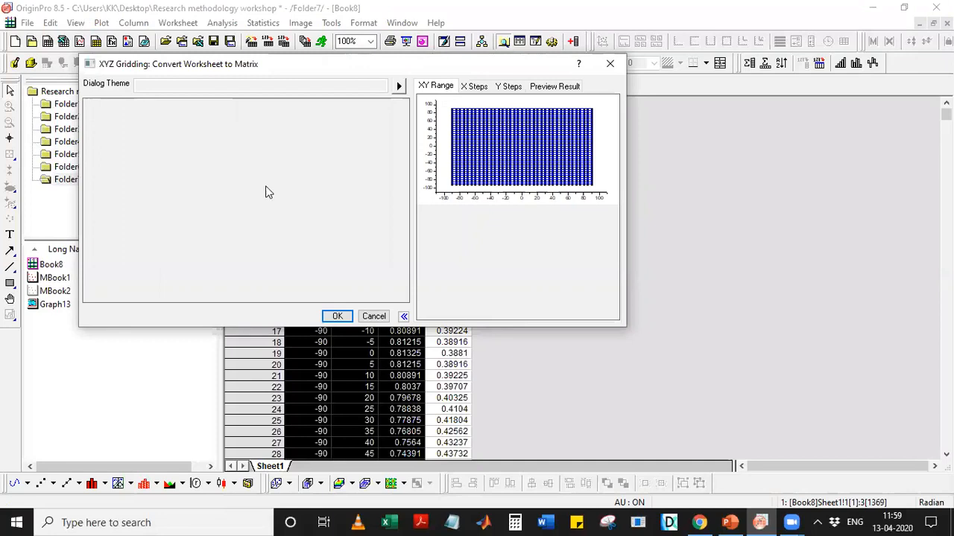
pyautogui.click(265, 189)
pyautogui.click(282, 251)
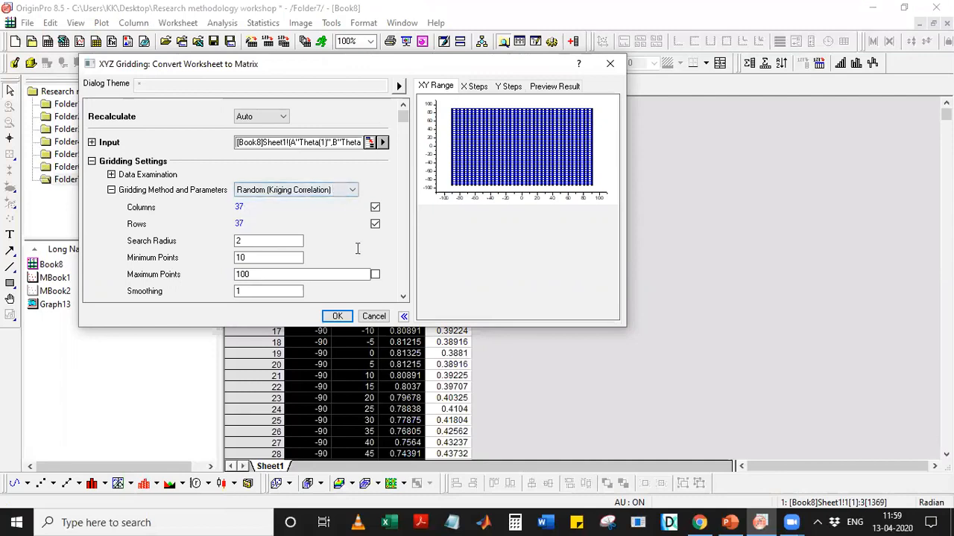
pyautogui.click(337, 316)
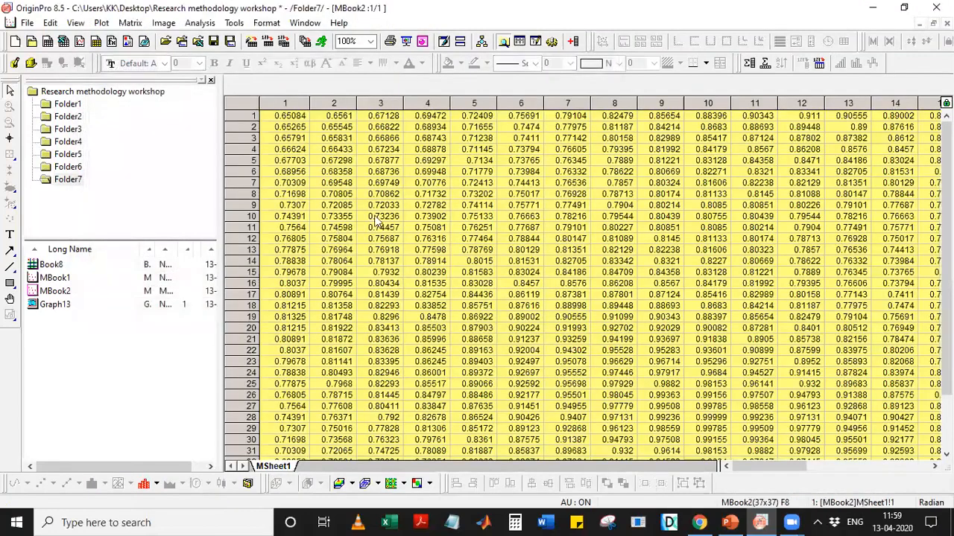
# - Plot the new MBook2 matrix as a 3D Color Map Surface
pyautogui.moveTo(946, 223)
pyautogui.mouseDown()
pyautogui.moveTo(946, 281)
pyautogui.moveTo(947, 219)
pyautogui.mouseUp()
pyautogui.moveTo(775, 467); pyautogui.dragTo(678, 461)
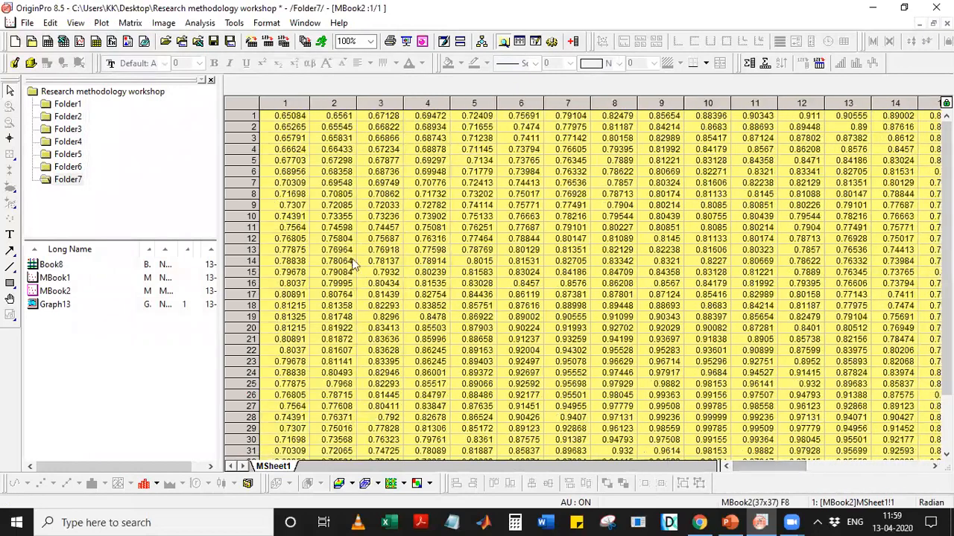
pyautogui.click(101, 23)
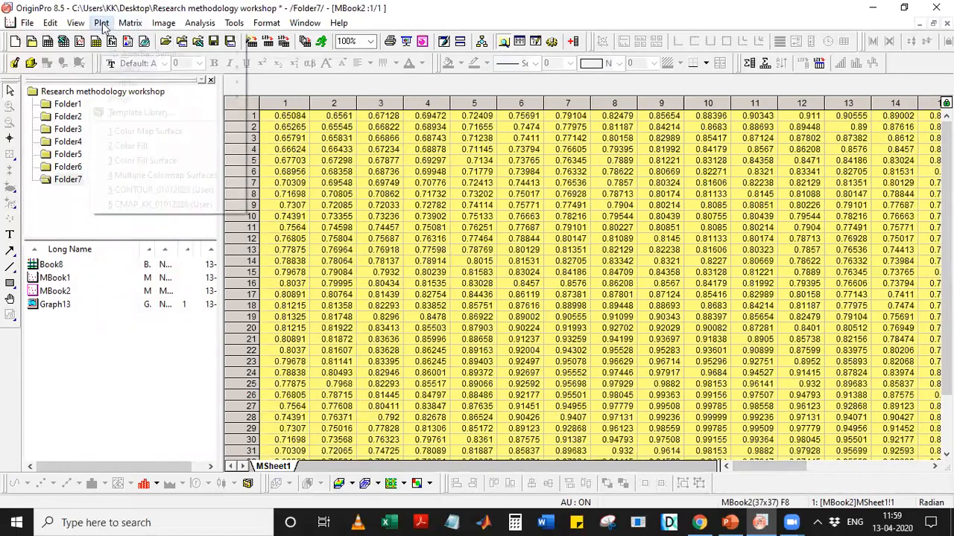
pyautogui.moveTo(138, 41)
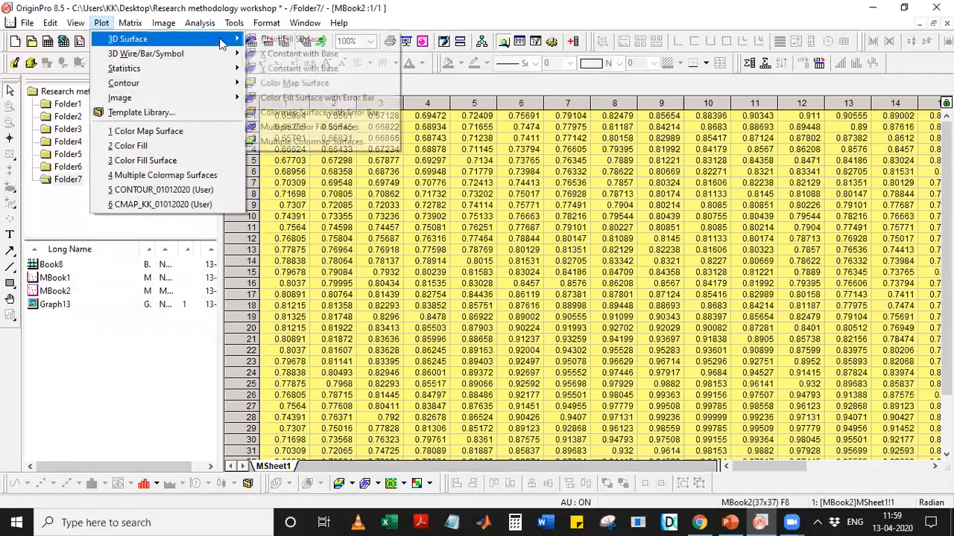
pyautogui.click(294, 84)
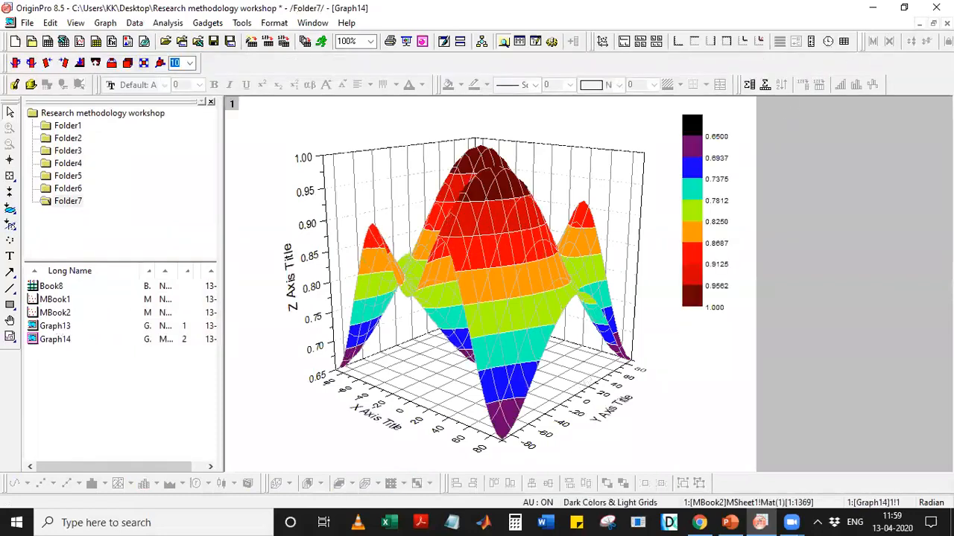
# - Place the Graph13 and Graph14 surface plots side by side to compare their smoothness, and maximize Graph14 again
pyautogui.click(932, 23)
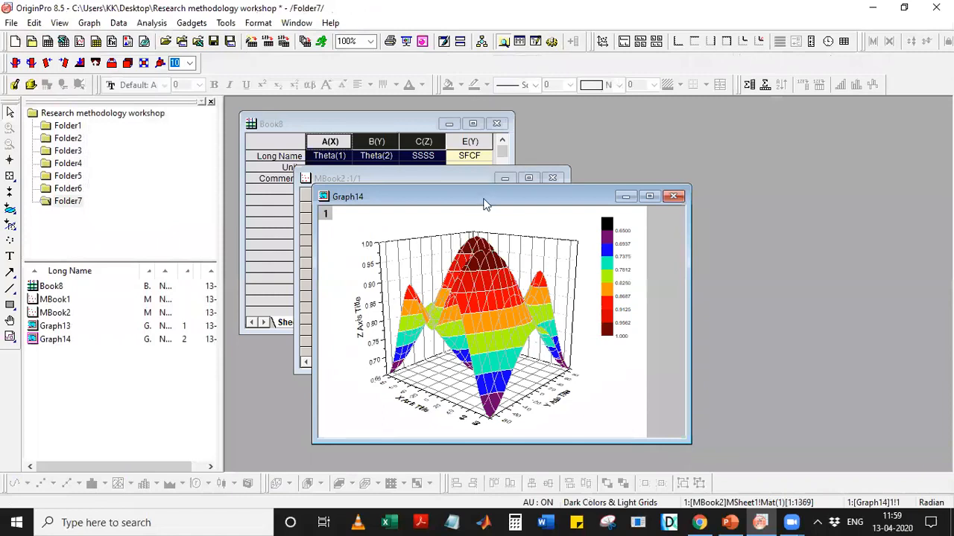
pyautogui.moveTo(485, 203); pyautogui.dragTo(788, 172)
pyautogui.click(589, 333)
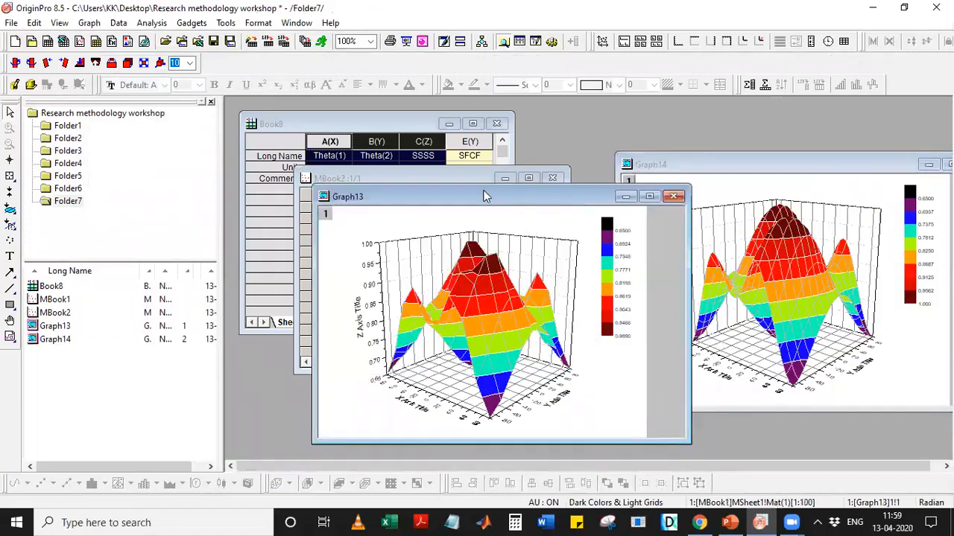
pyautogui.moveTo(480, 196); pyautogui.dragTo(410, 102)
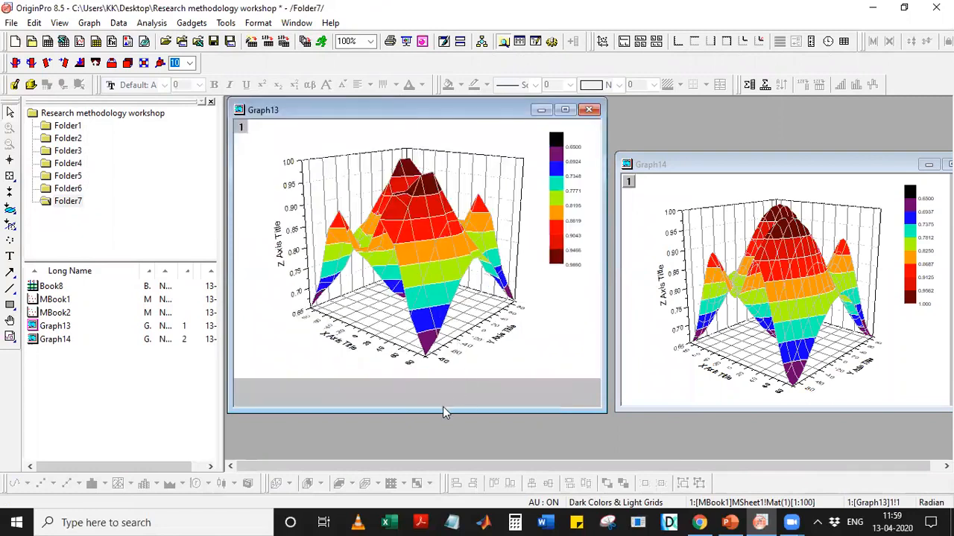
pyautogui.moveTo(714, 160); pyautogui.dragTo(713, 102)
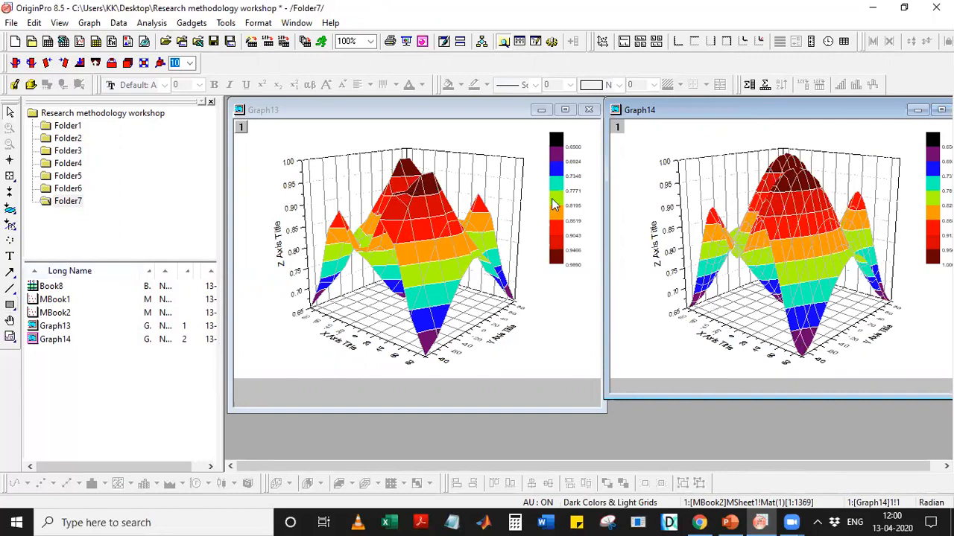
pyautogui.click(941, 109)
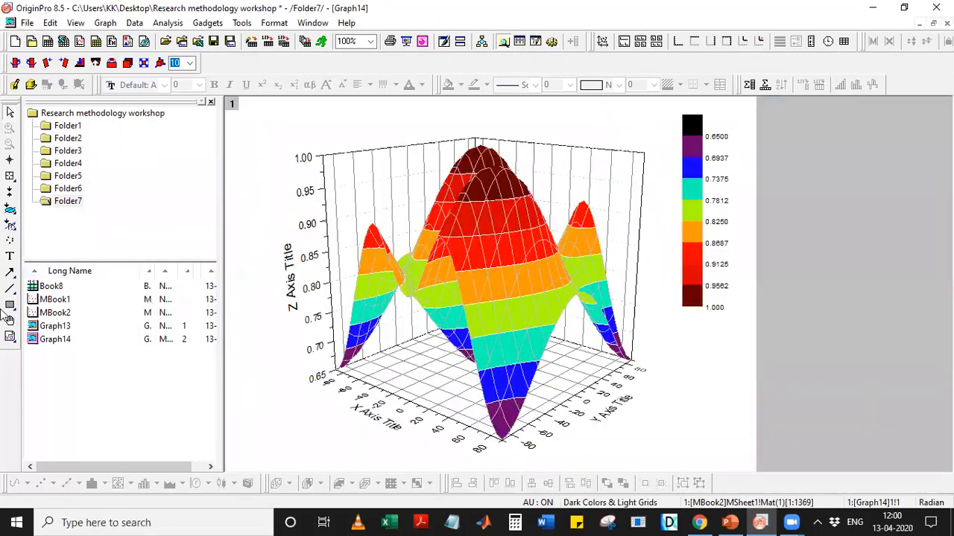
# - Open the MBook2 matrix and resize the project list columns so the short name and view state can be read
pyautogui.doubleClick(49, 313)
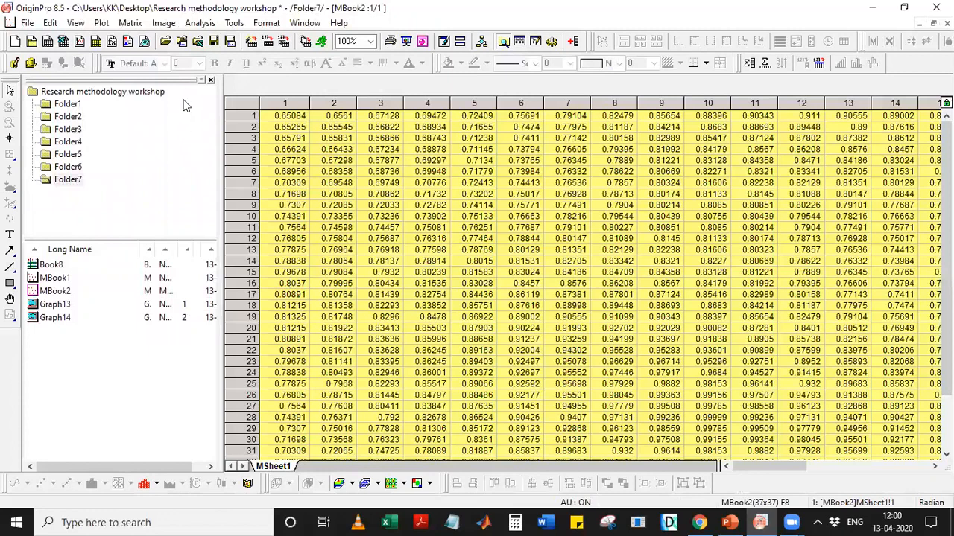
pyautogui.click(102, 24)
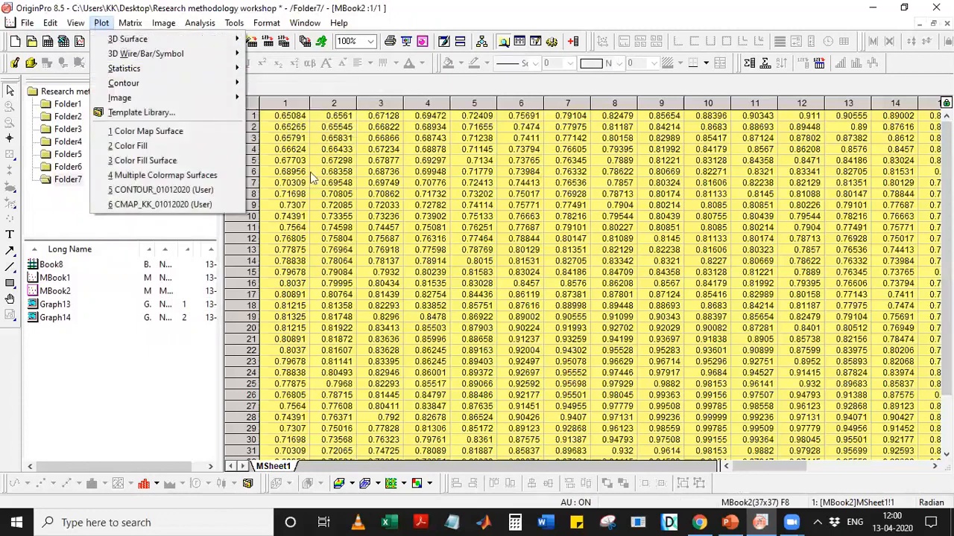
pyautogui.click(396, 195)
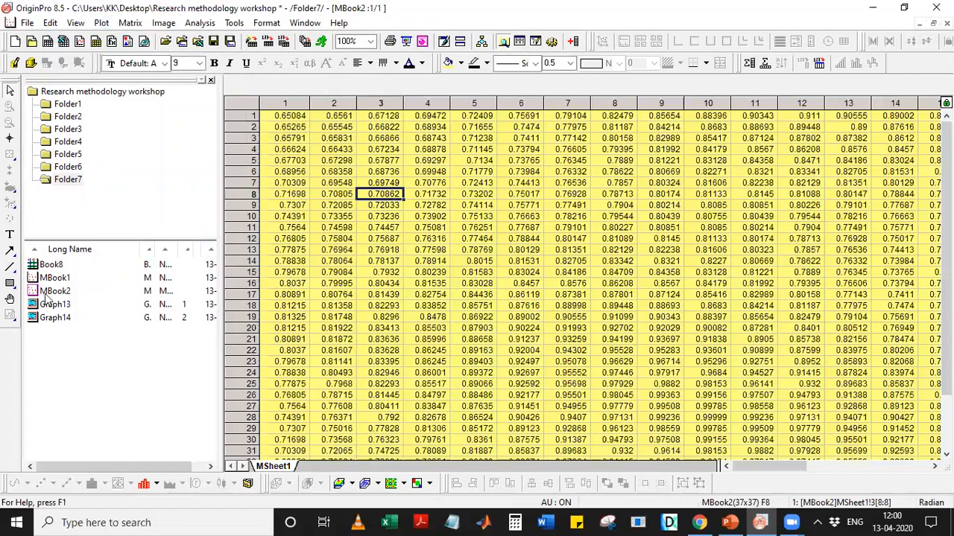
pyautogui.moveTo(146, 249); pyautogui.dragTo(206, 248)
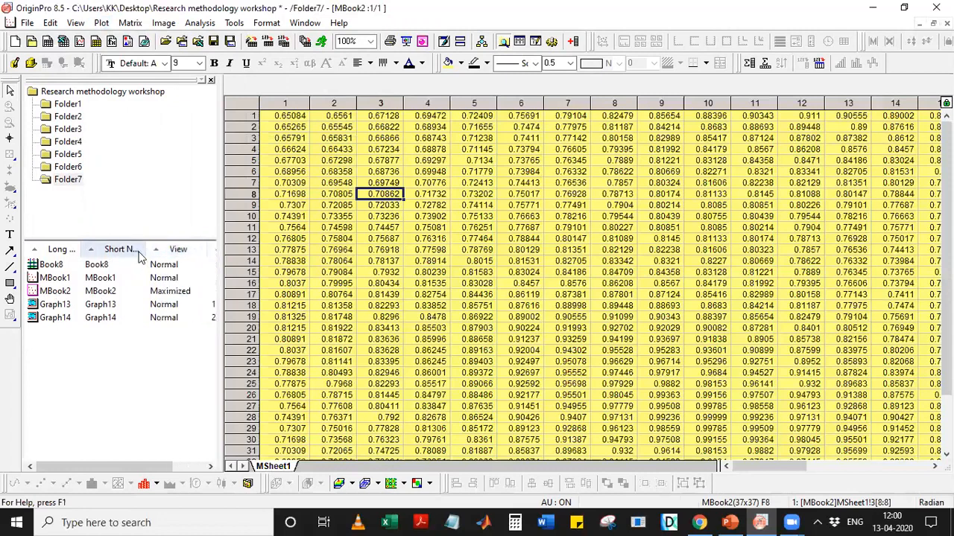
pyautogui.moveTo(144, 249); pyautogui.dragTo(132, 249)
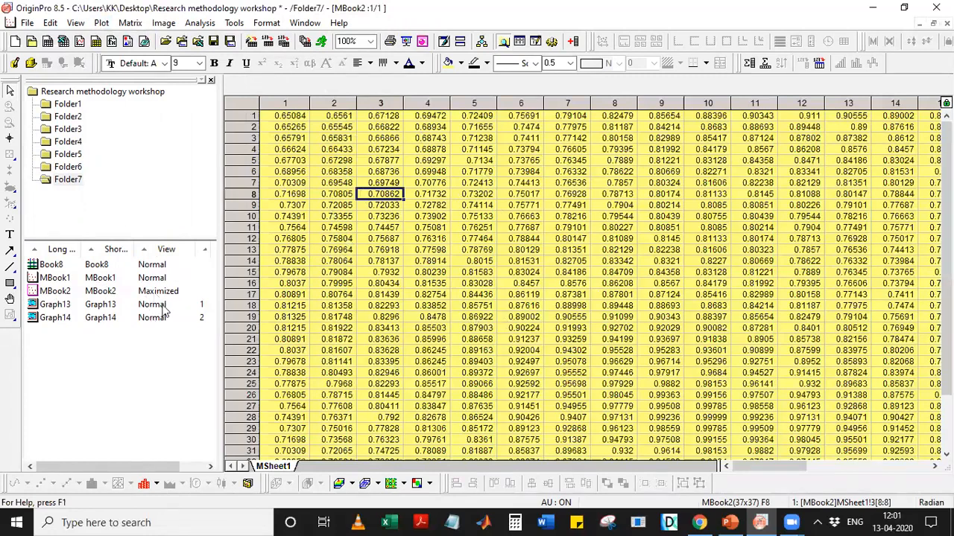
# - Plot the MBook2 matrix as a Color Fill contour and compare it with the Graph14 surface plot
pyautogui.click(102, 23)
pyautogui.moveTo(144, 79)
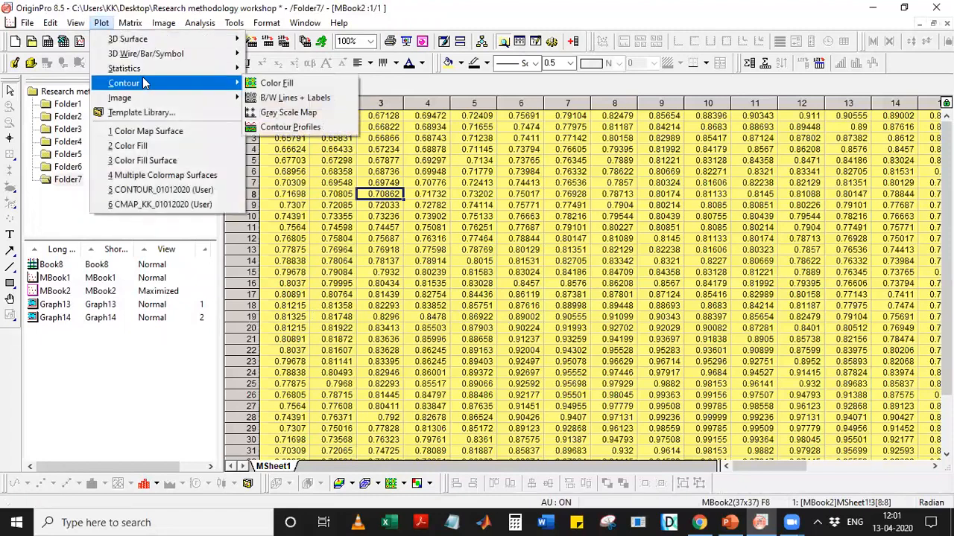
pyautogui.click(275, 83)
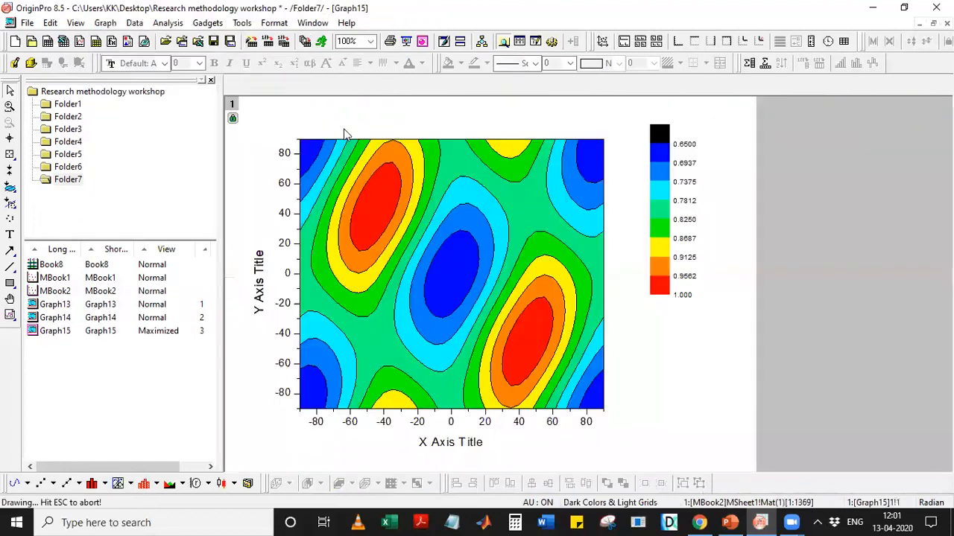
pyautogui.doubleClick(52, 319)
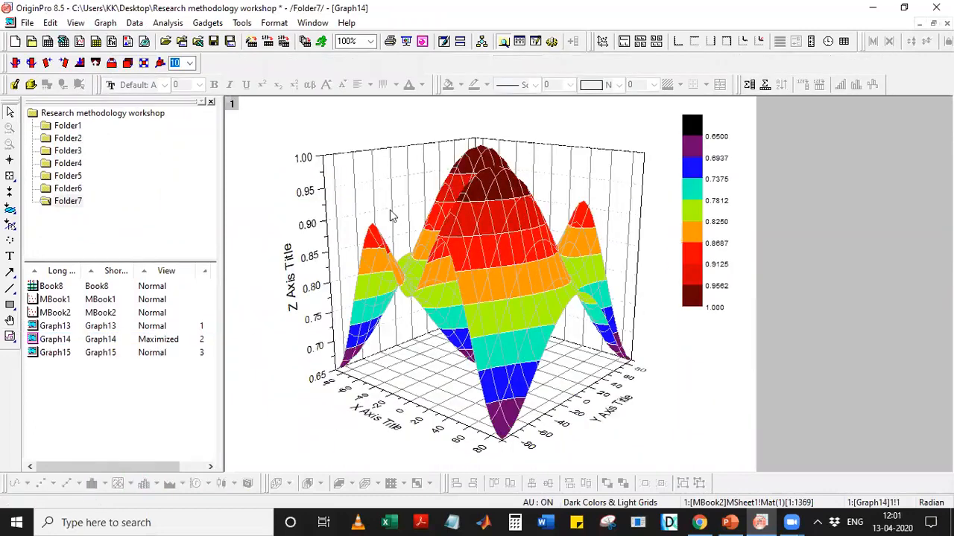
pyautogui.doubleClick(63, 354)
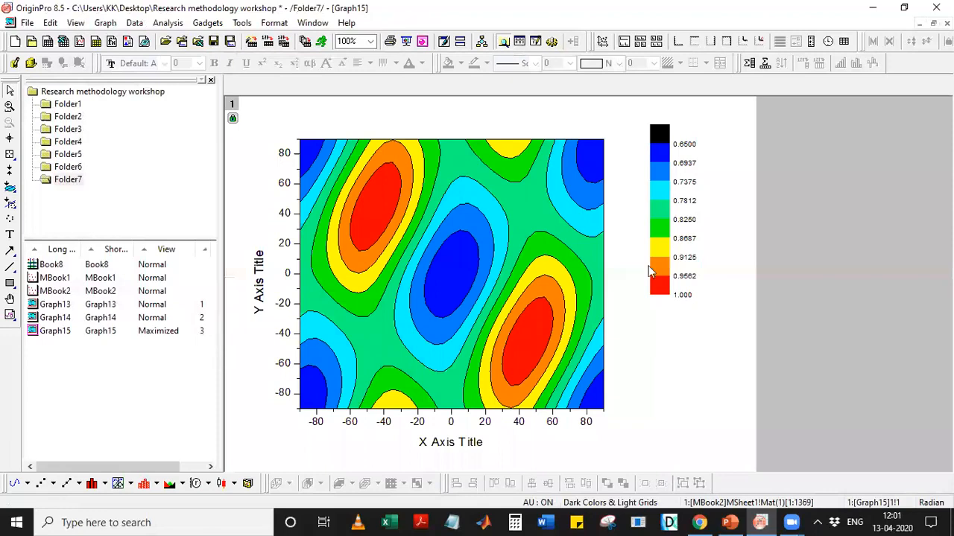
# - Move the contour plot's color scale close to the plot's right edge and view its Color Scale Control settings
pyautogui.click(692, 200)
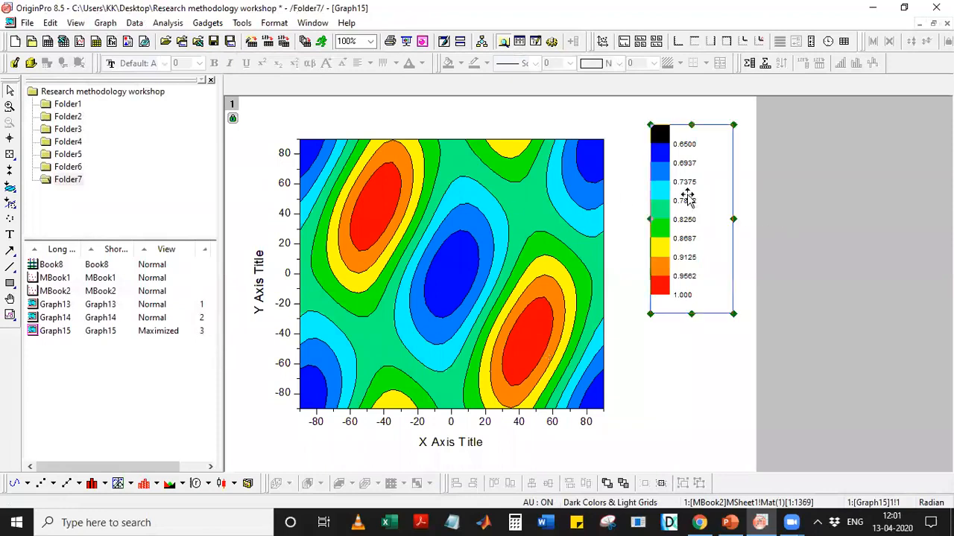
pyautogui.moveTo(684, 201); pyautogui.dragTo(651, 215)
pyautogui.click(633, 216)
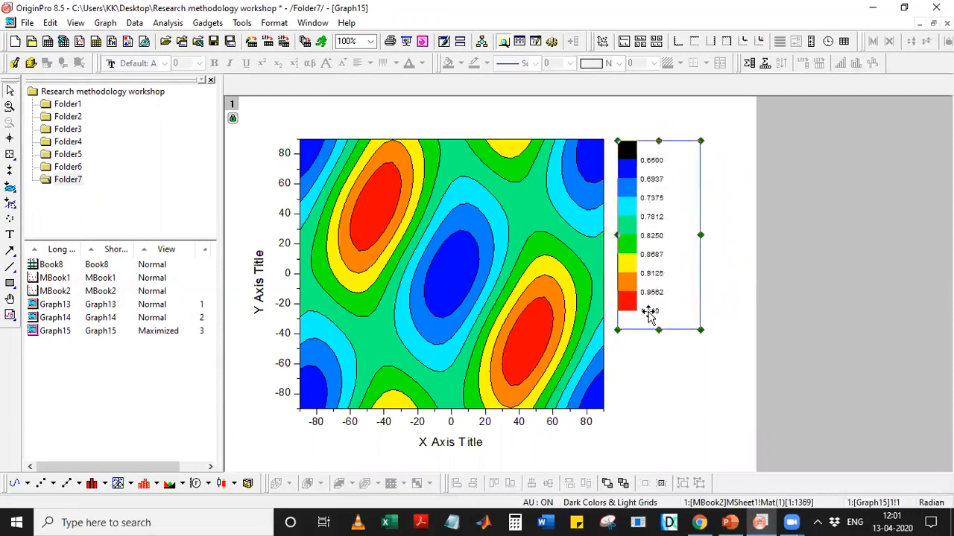
pyautogui.doubleClick(650, 214)
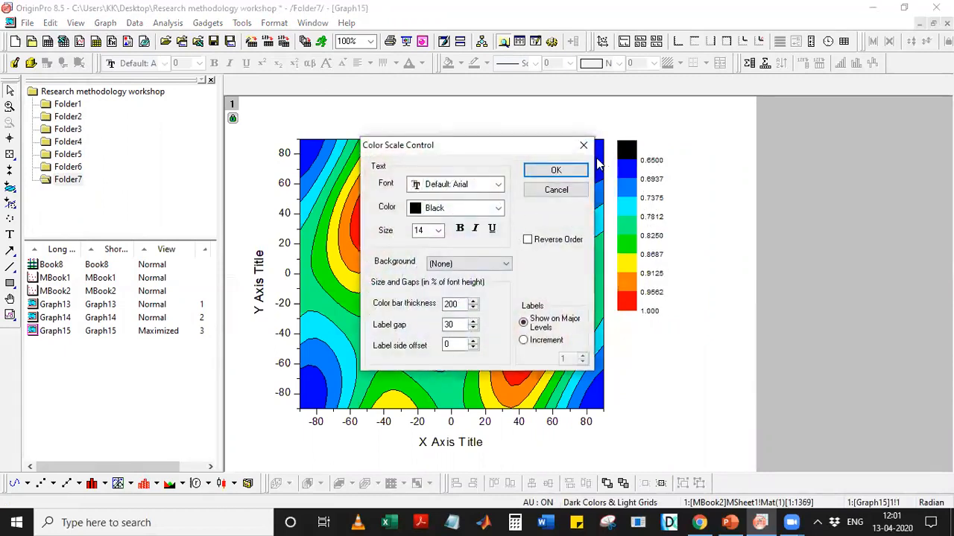
pyautogui.click(559, 171)
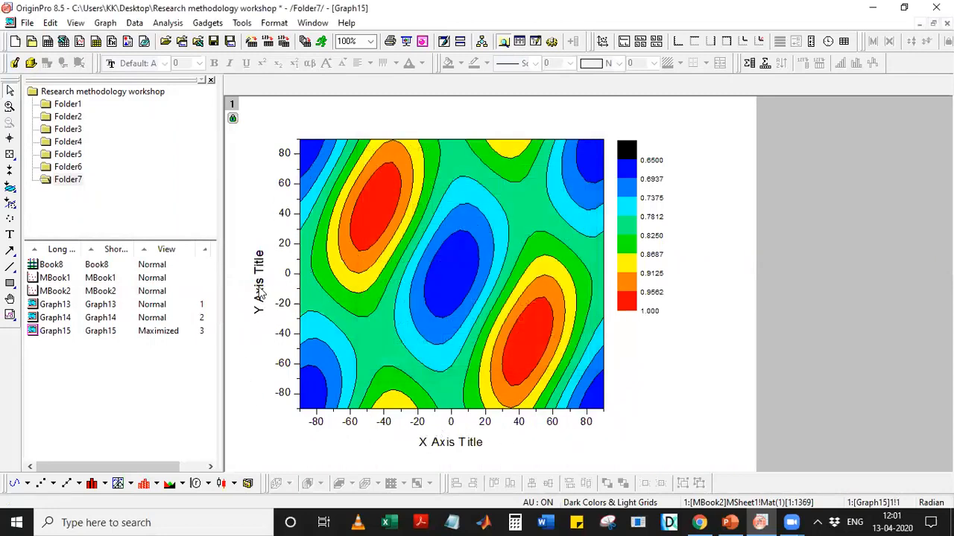
# - Move the Y and X axis titles closer to the contour plot's axes
pyautogui.moveTo(261, 288)
pyautogui.mouseDown()
pyautogui.moveTo(275, 281)
pyautogui.moveTo(266, 279)
pyautogui.mouseUp()
pyautogui.click(456, 442)
pyautogui.moveTo(456, 441); pyautogui.dragTo(466, 432)
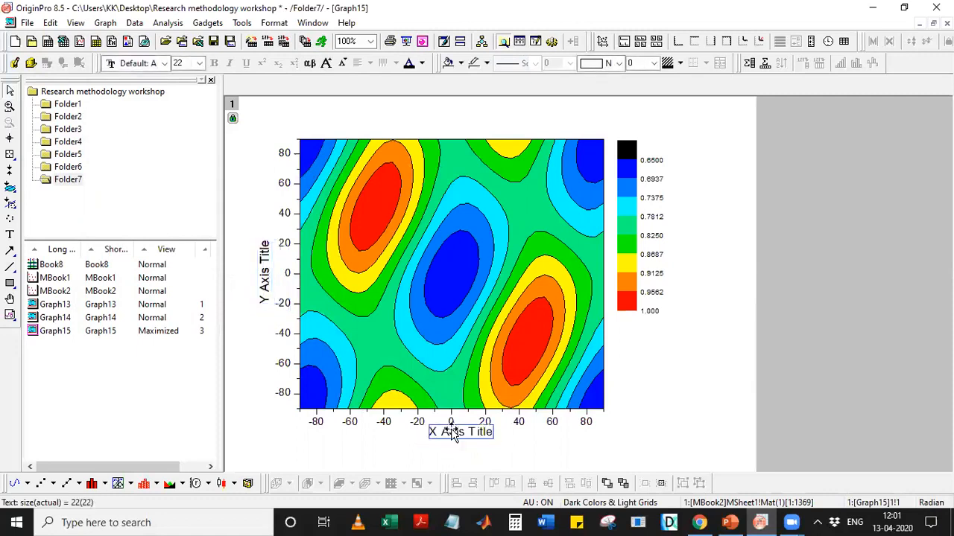
# - Check the editable Y and X axis title text and the color scale's formatting options on the contour plot
pyautogui.doubleClick(260, 287)
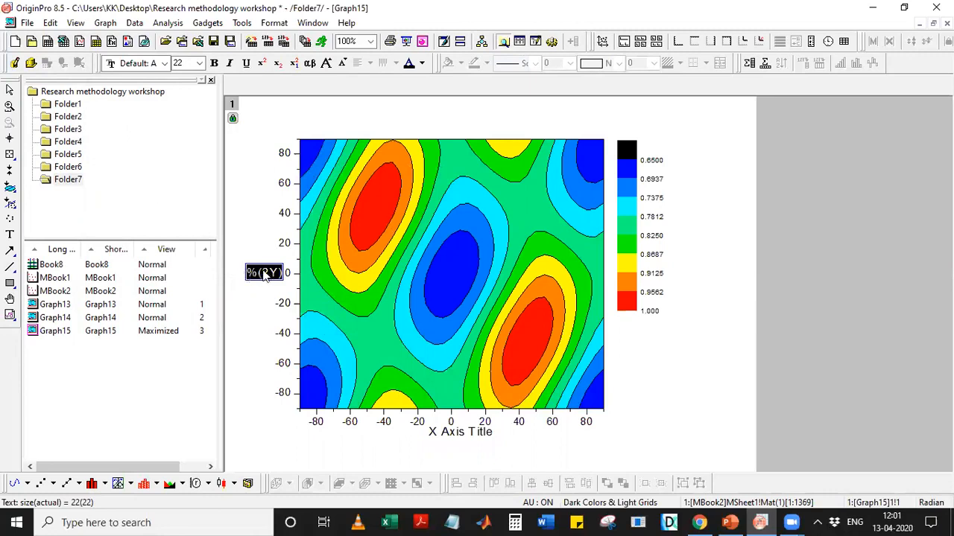
pyautogui.click(231, 319)
pyautogui.doubleClick(459, 433)
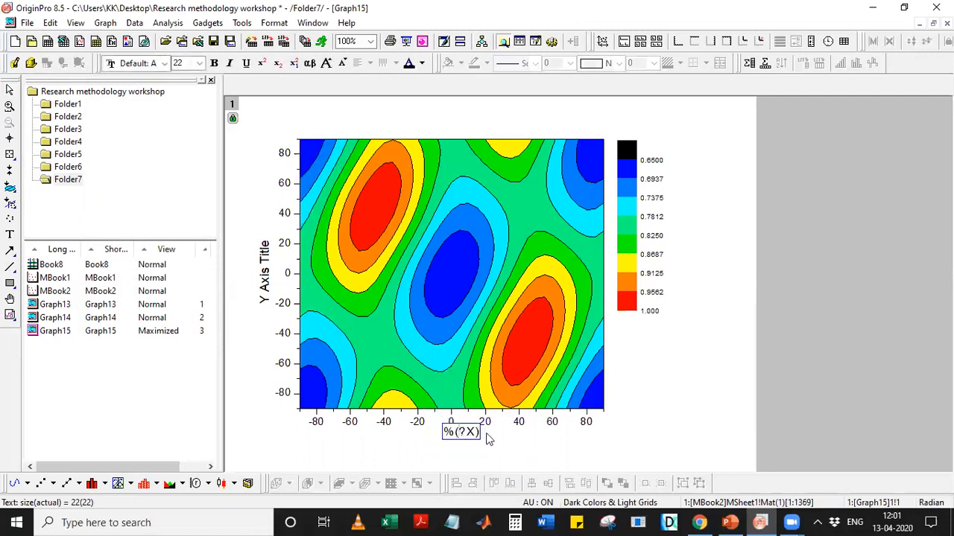
pyautogui.click(517, 445)
pyautogui.doubleClick(653, 236)
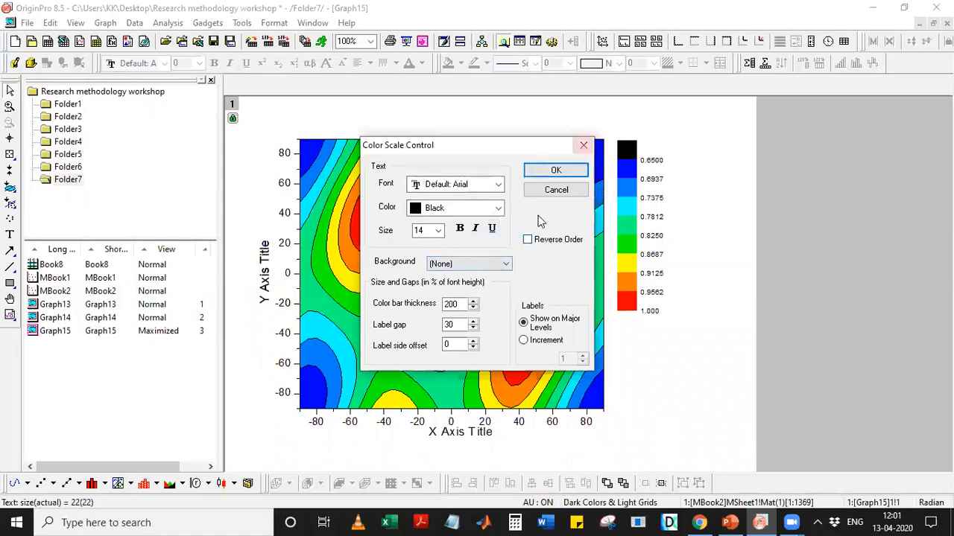
pyautogui.click(560, 171)
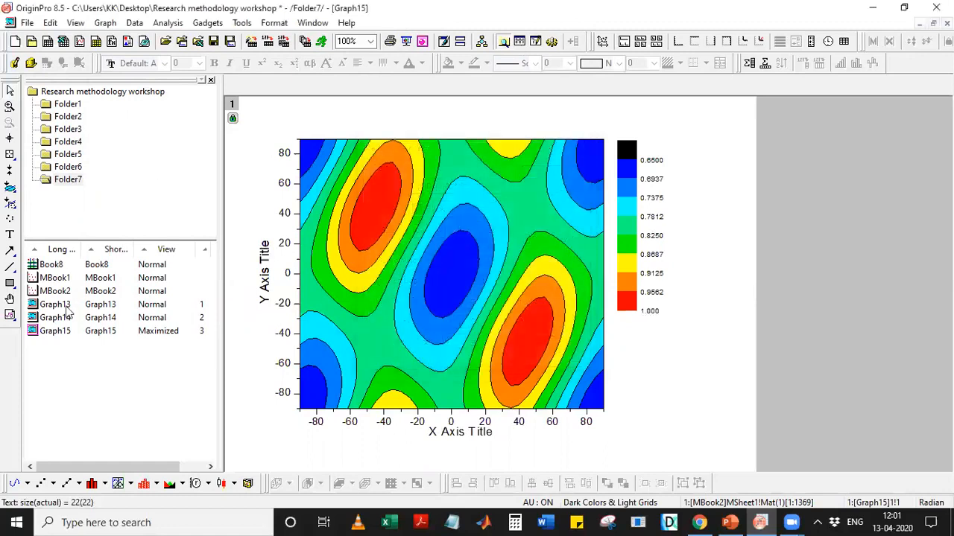
# - Return to Graph14 and examine its Z axis title and the scale settings of the X, Y and Z axes
pyautogui.doubleClick(54, 319)
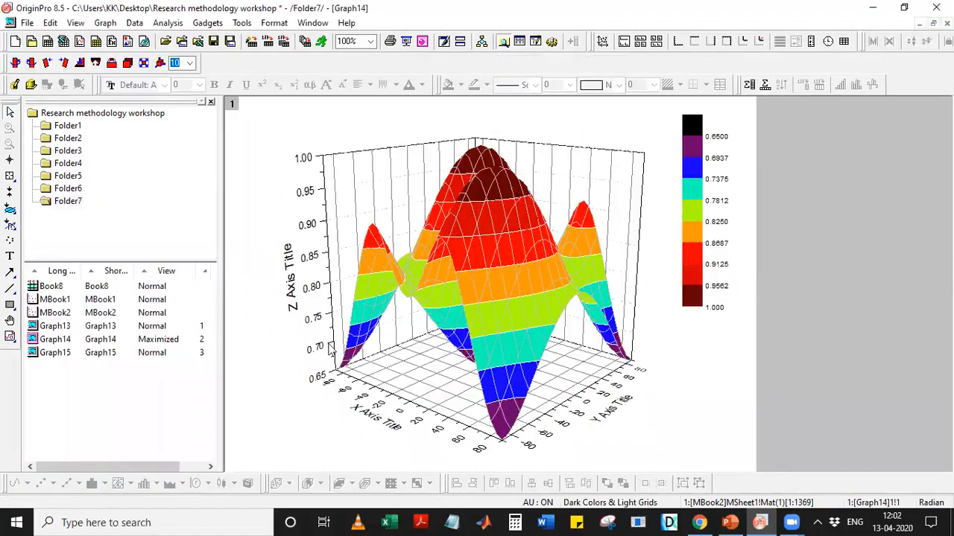
pyautogui.doubleClick(291, 289)
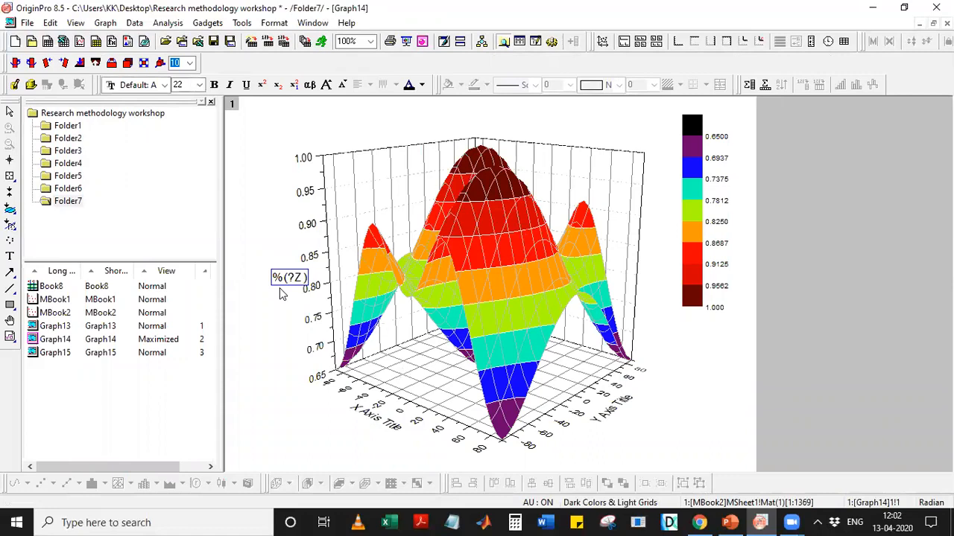
pyautogui.click(240, 305)
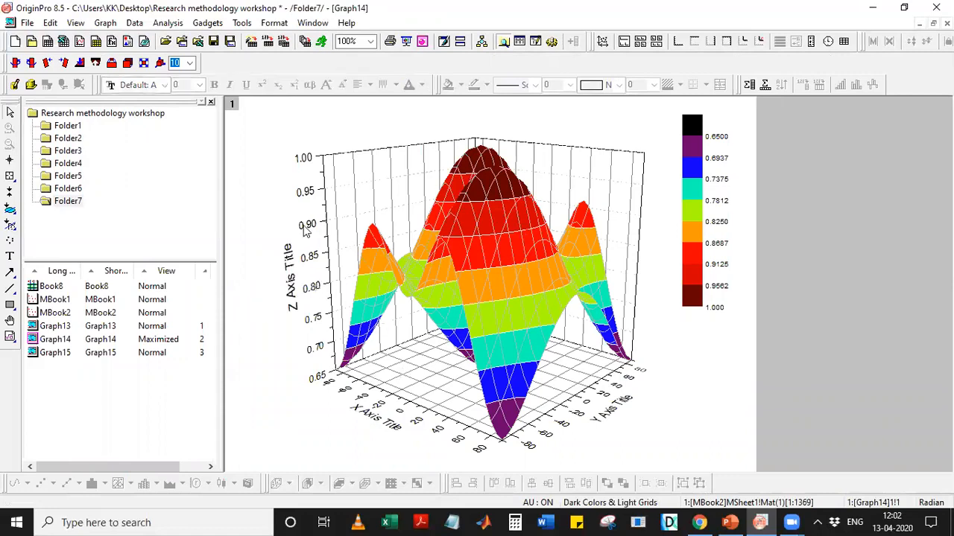
pyautogui.doubleClick(316, 375)
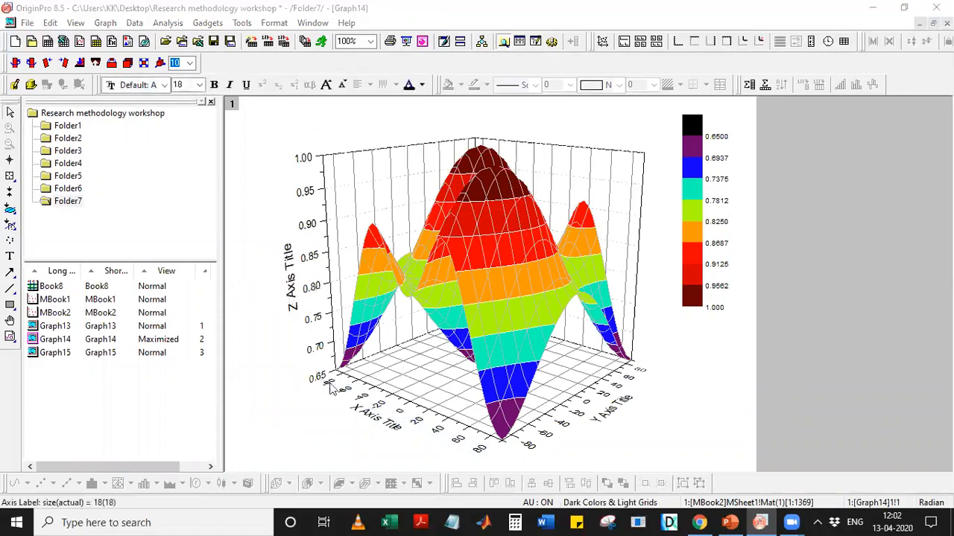
pyautogui.click(361, 166)
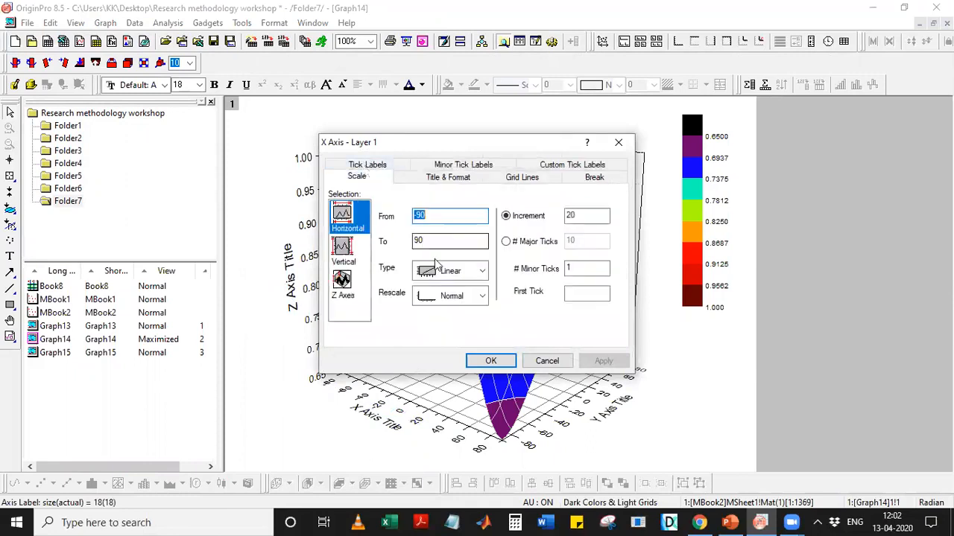
pyautogui.click(341, 252)
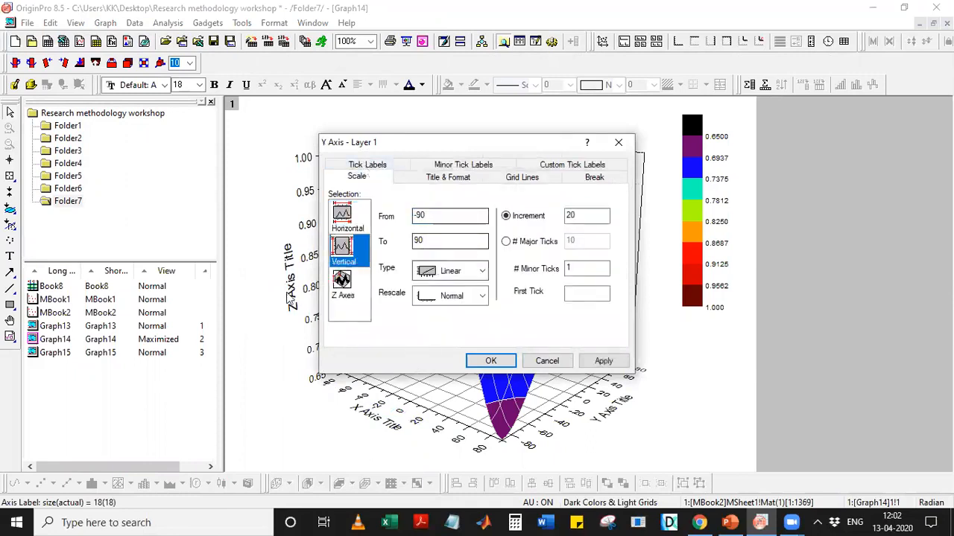
pyautogui.click(342, 281)
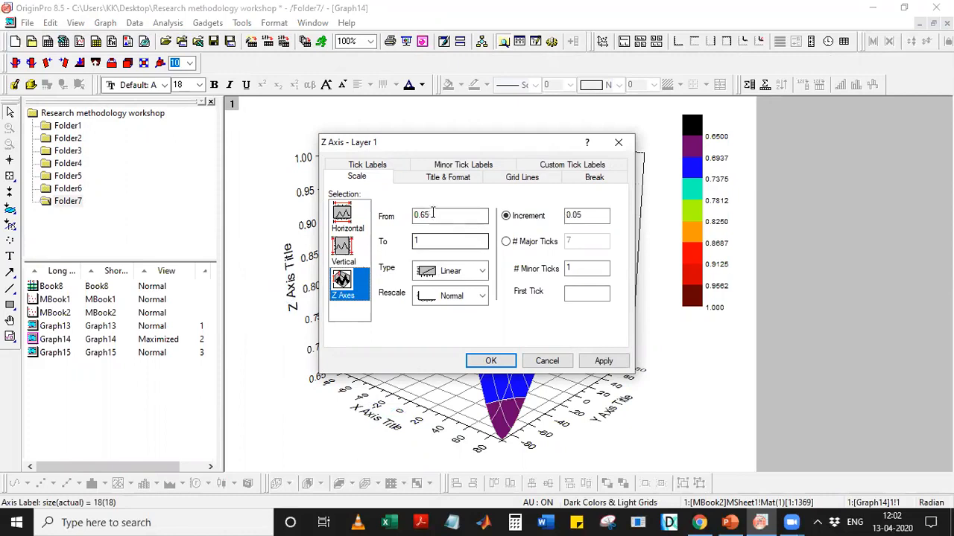
pyautogui.click(617, 143)
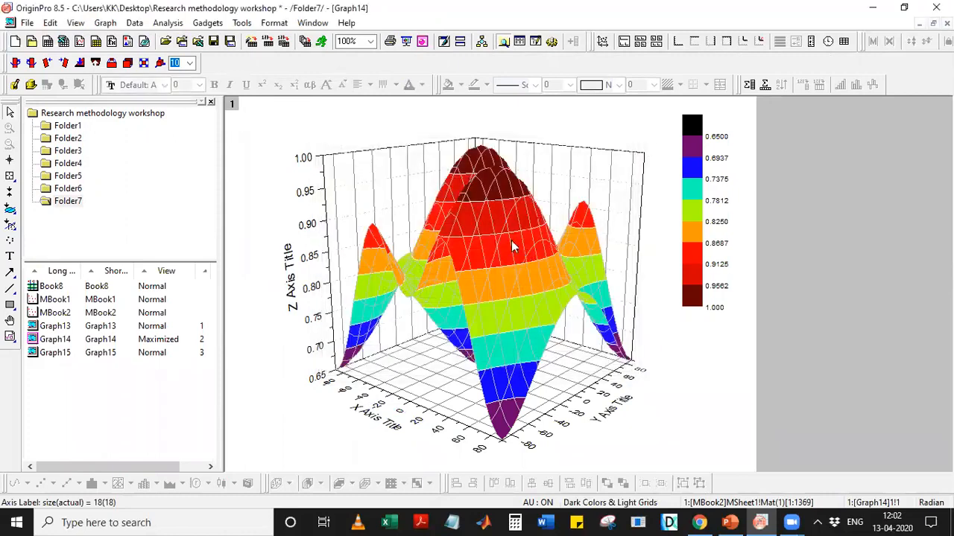
# - Examine the surface's Colormap levels and fill colors in the Graph14 Plot Details, with the dialog moved aside
pyautogui.doubleClick(512, 239)
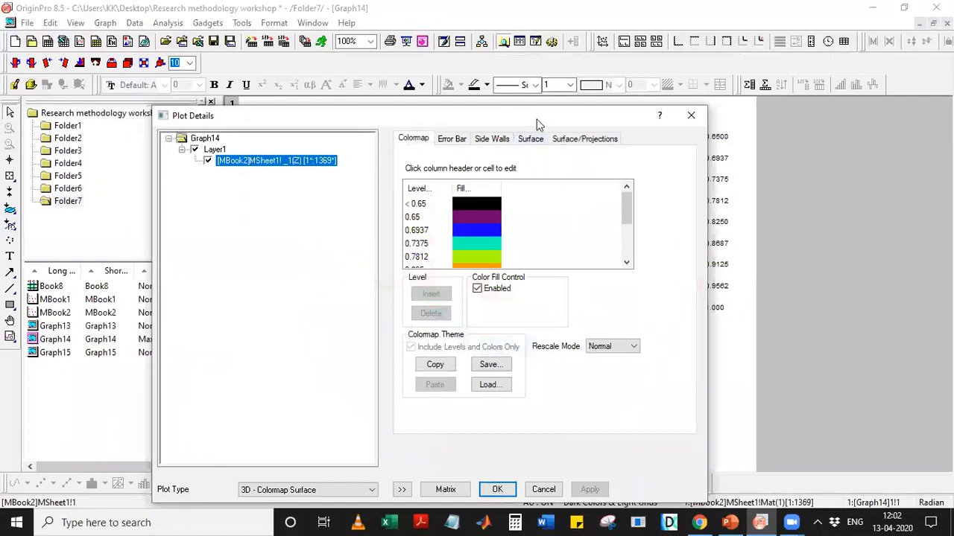
pyautogui.moveTo(519, 120); pyautogui.dragTo(318, 33)
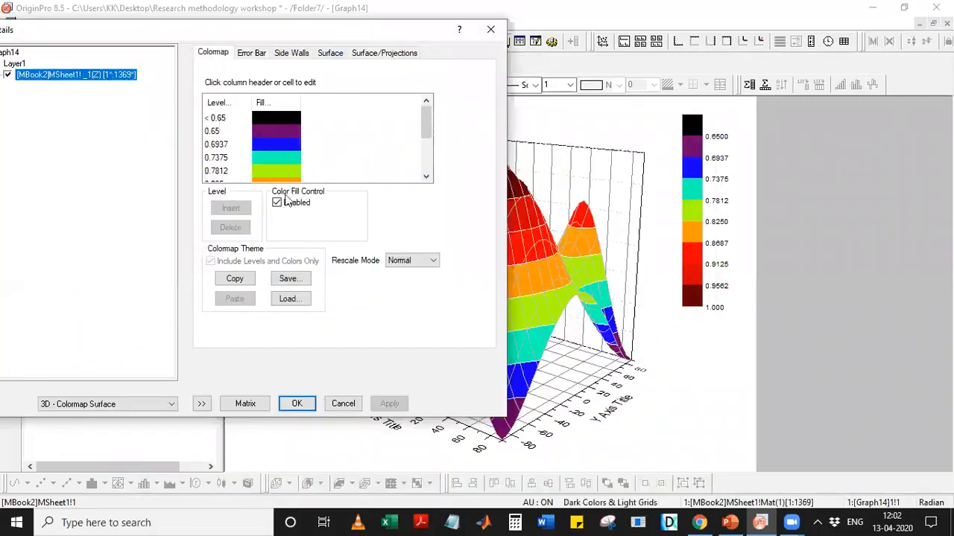
pyautogui.click(291, 123)
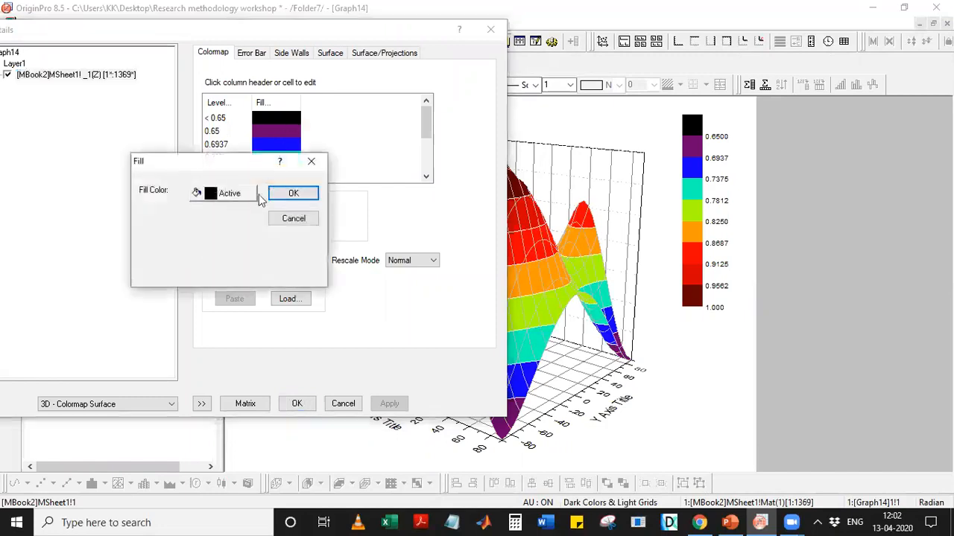
pyautogui.click(312, 164)
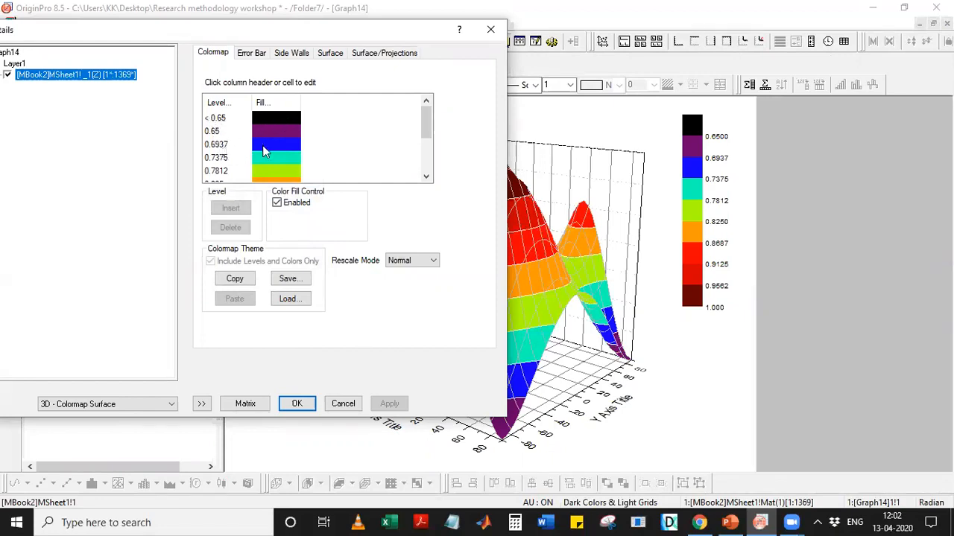
pyautogui.click(220, 146)
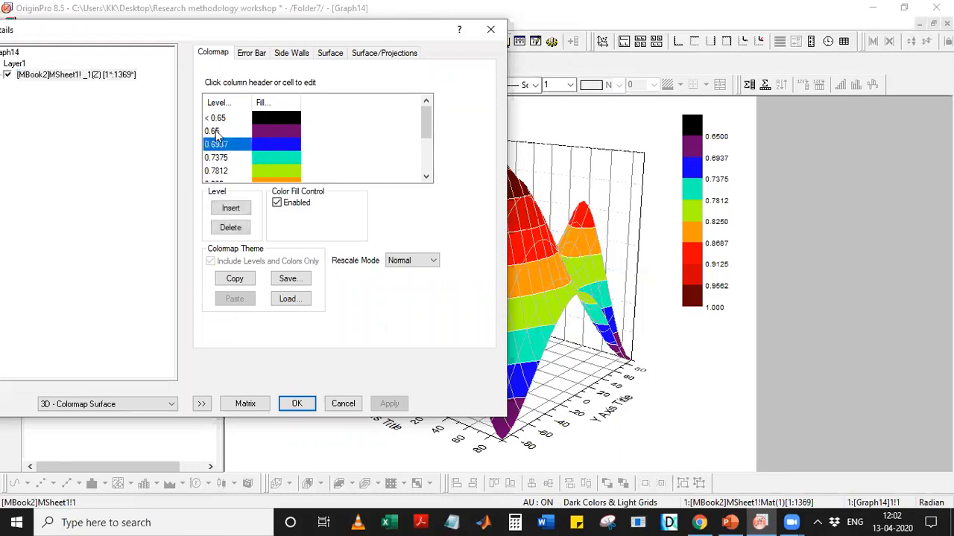
pyautogui.click(216, 133)
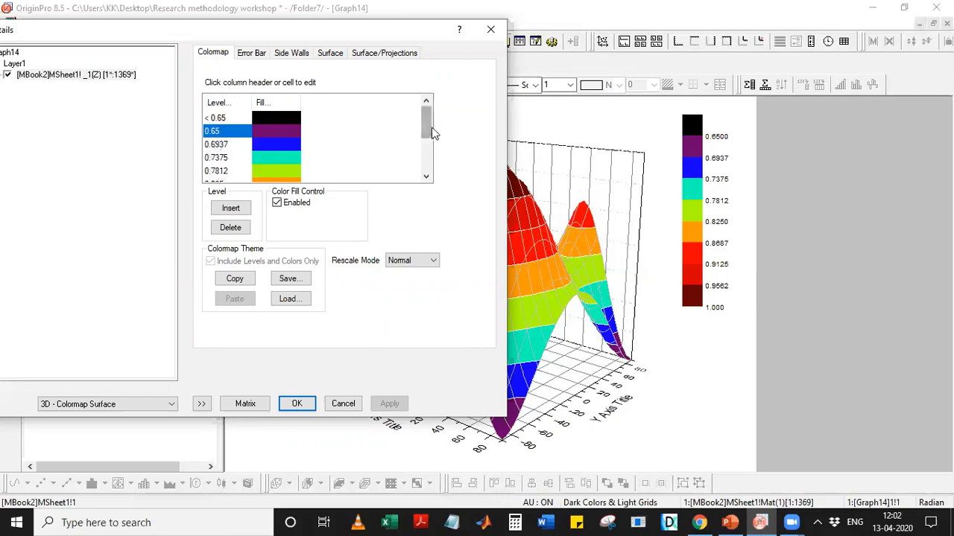
pyautogui.moveTo(425, 123)
pyautogui.mouseDown()
pyautogui.moveTo(424, 166)
pyautogui.moveTo(423, 123)
pyautogui.mouseUp()
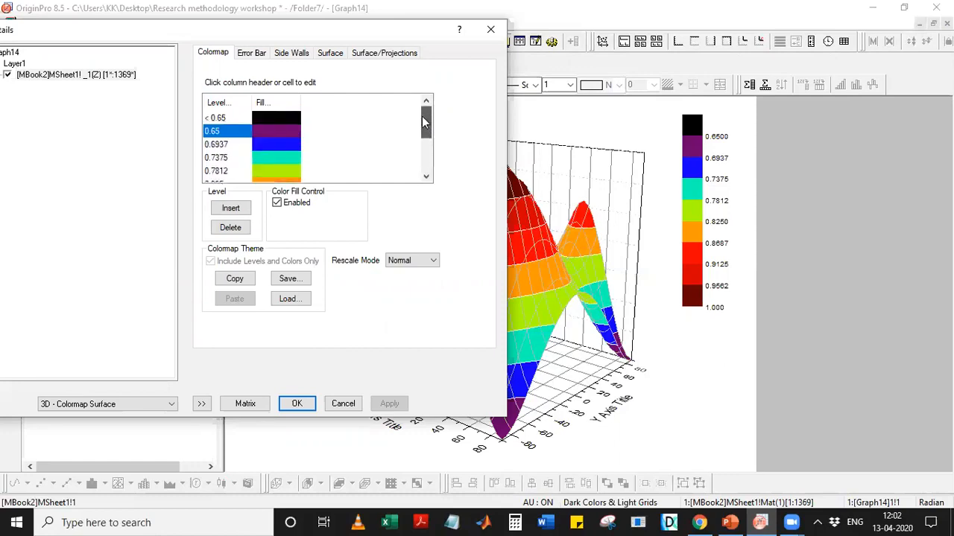
# - Enable the side walls of the Graph14 surface, with Dark Yellow for X and Black for Y, and apply them
pyautogui.click(250, 57)
pyautogui.click(303, 58)
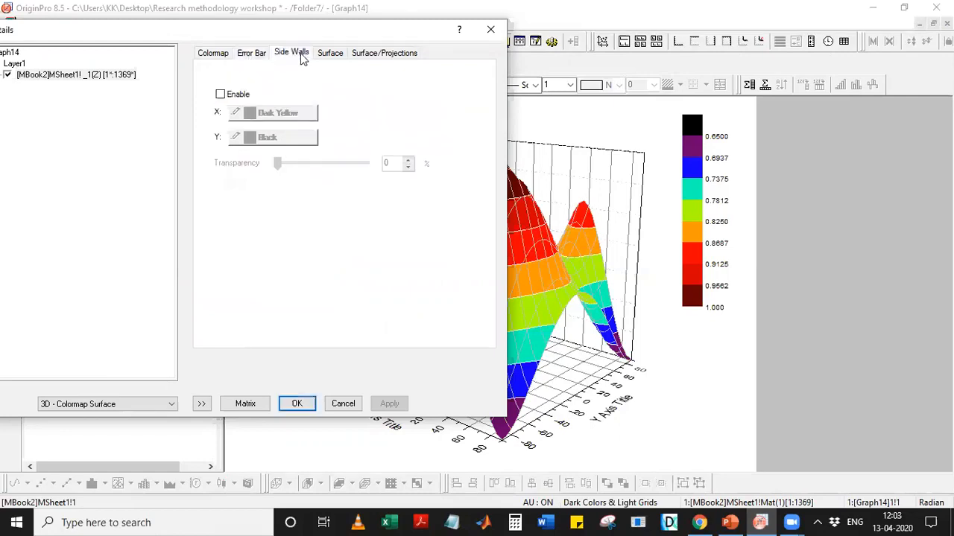
pyautogui.moveTo(359, 36); pyautogui.dragTo(268, 38)
pyautogui.click(130, 97)
pyautogui.click(295, 407)
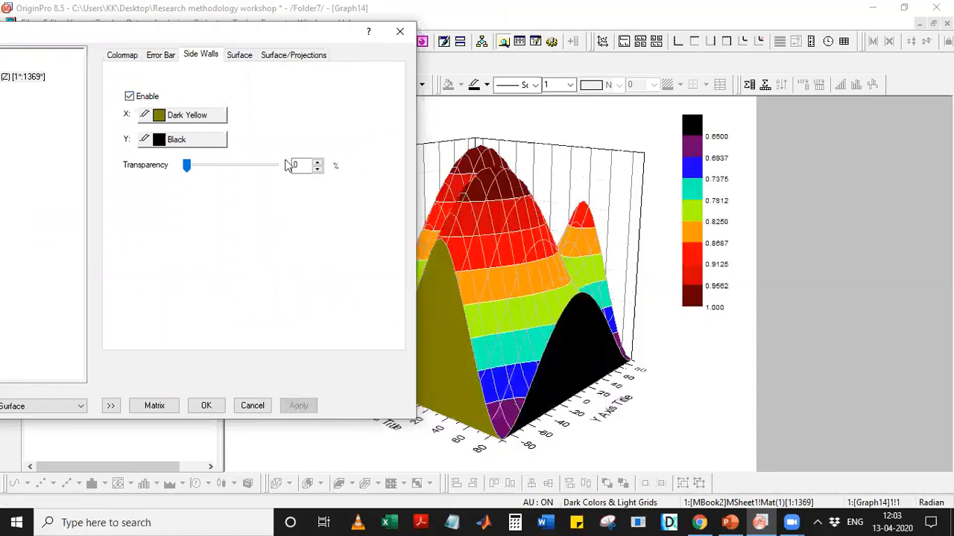
# - Disable the side walls of the Graph14 surface and apply the change
pyautogui.click(129, 96)
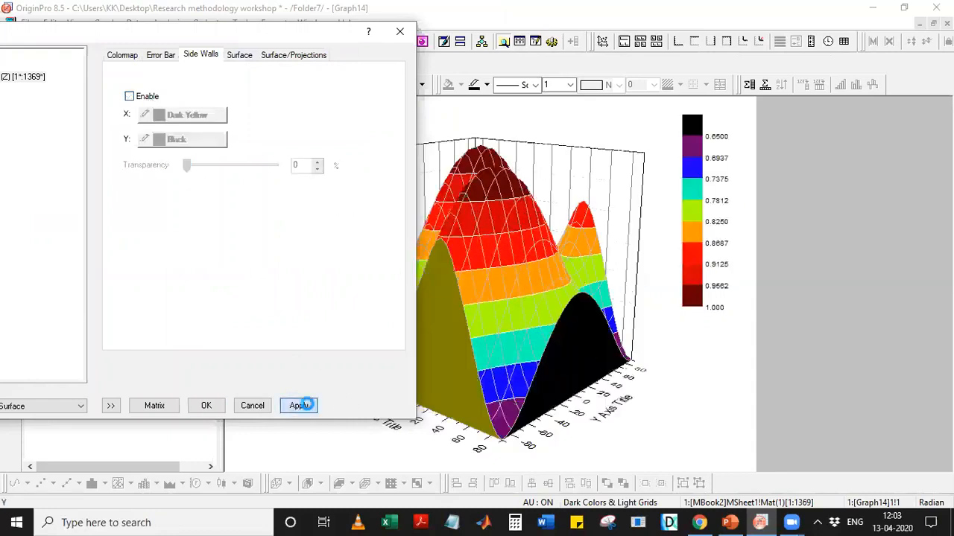
pyautogui.click(298, 405)
pyautogui.click(234, 58)
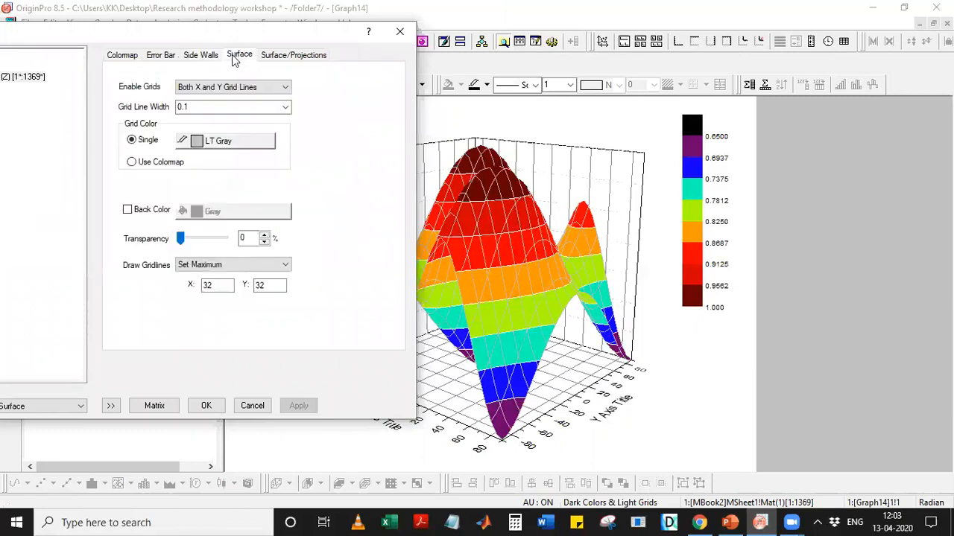
# - Move the dialog aside, enable the fill color of the surface's bottom contour projection and apply it
pyautogui.click(284, 57)
pyautogui.moveTo(290, 40); pyautogui.dragTo(155, 42)
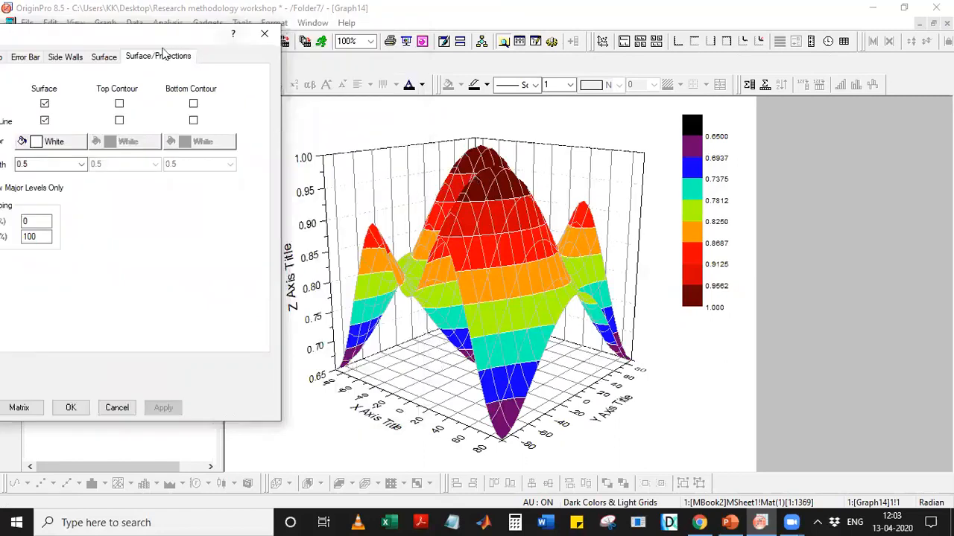
pyautogui.moveTo(145, 37); pyautogui.dragTo(206, 48)
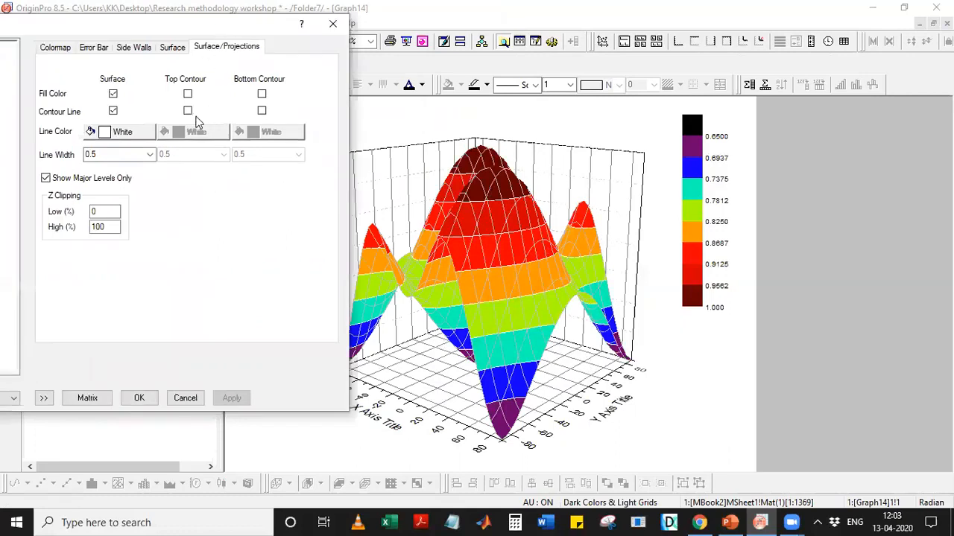
pyautogui.click(261, 95)
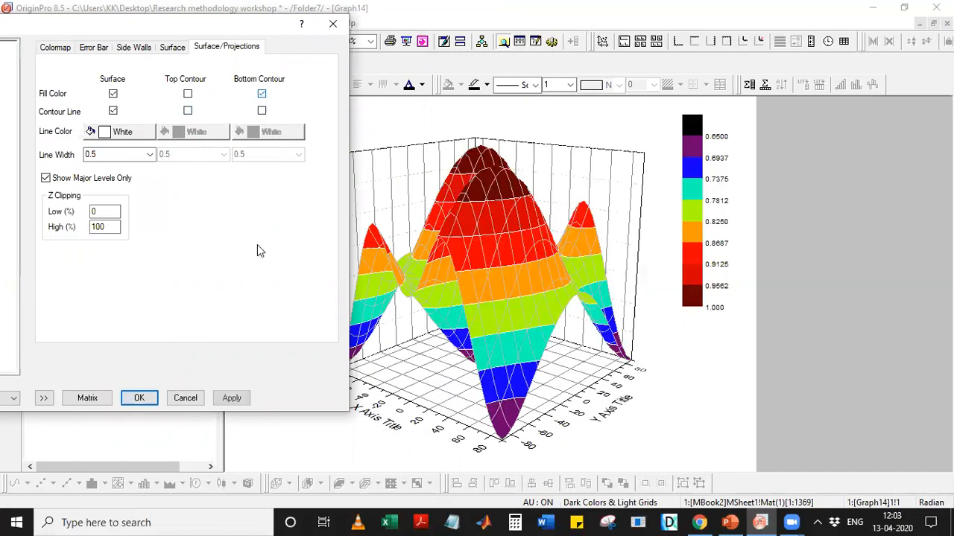
pyautogui.click(232, 397)
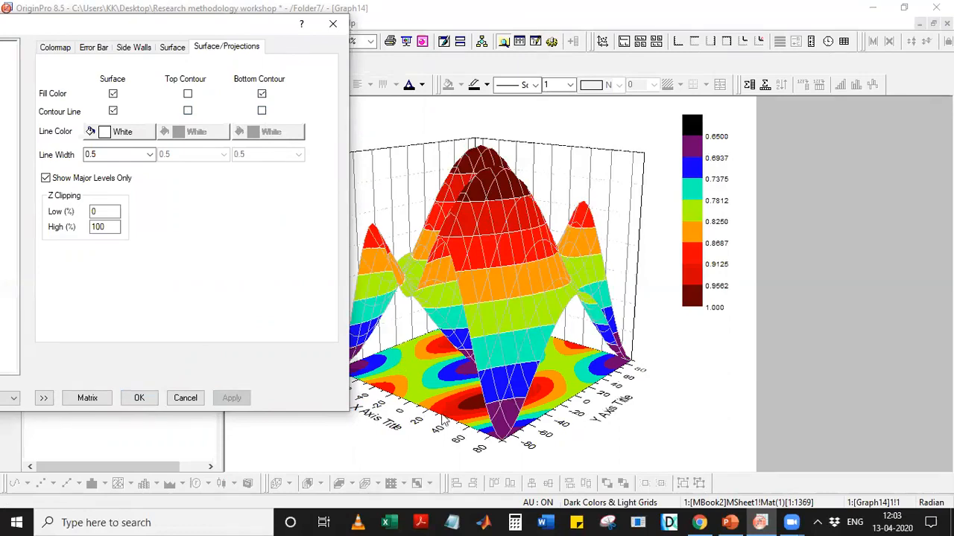
# - Replace the bottom contour's fill with contour lines, set their color to Black and apply
pyautogui.click(261, 94)
pyautogui.click(261, 111)
pyautogui.click(243, 397)
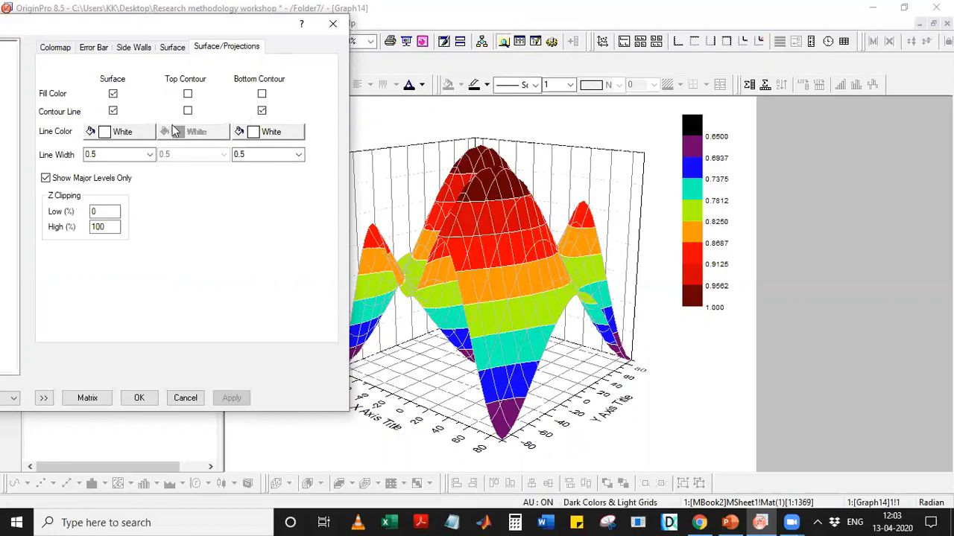
pyautogui.click(263, 137)
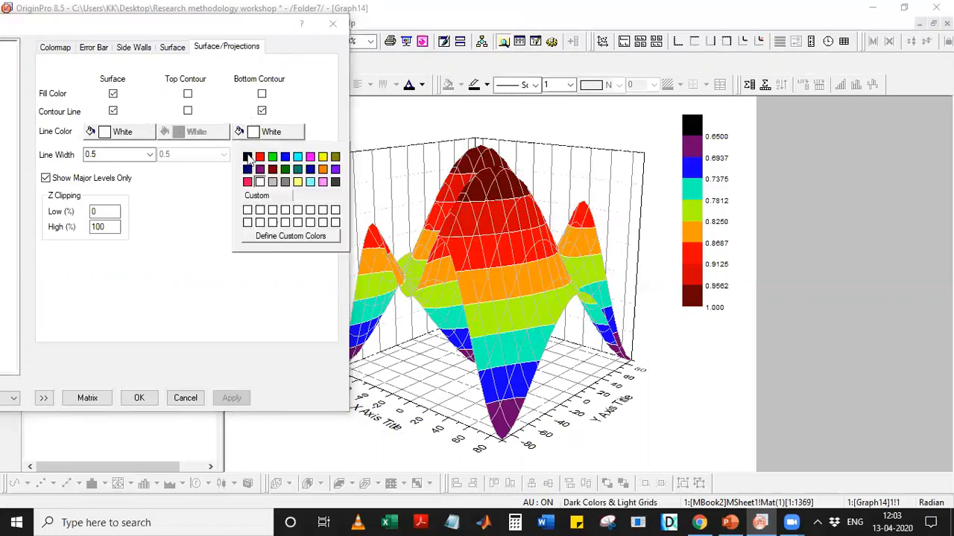
pyautogui.click(247, 157)
pyautogui.click(239, 398)
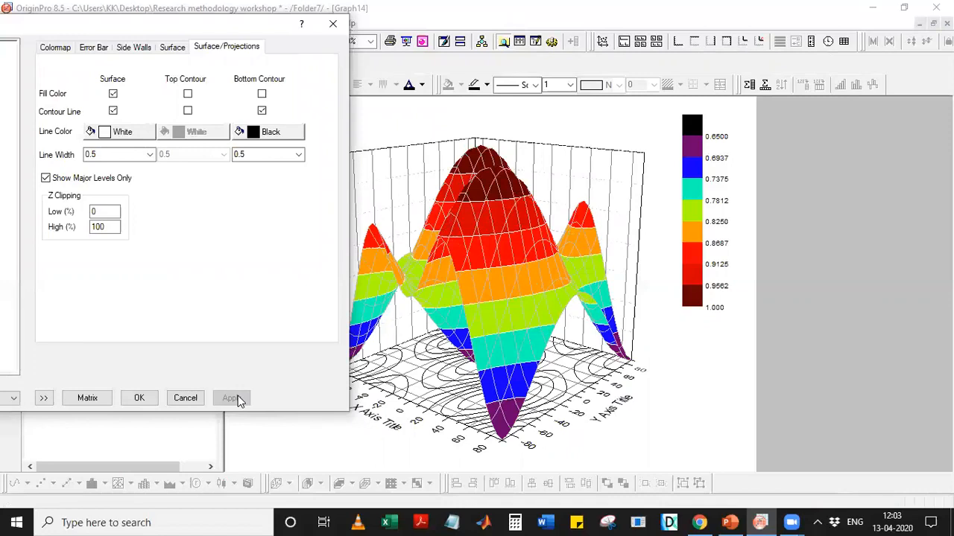
# - Set the bottom contour's line width to 5 and apply it
pyautogui.click(289, 155)
pyautogui.click(296, 155)
pyautogui.click(280, 240)
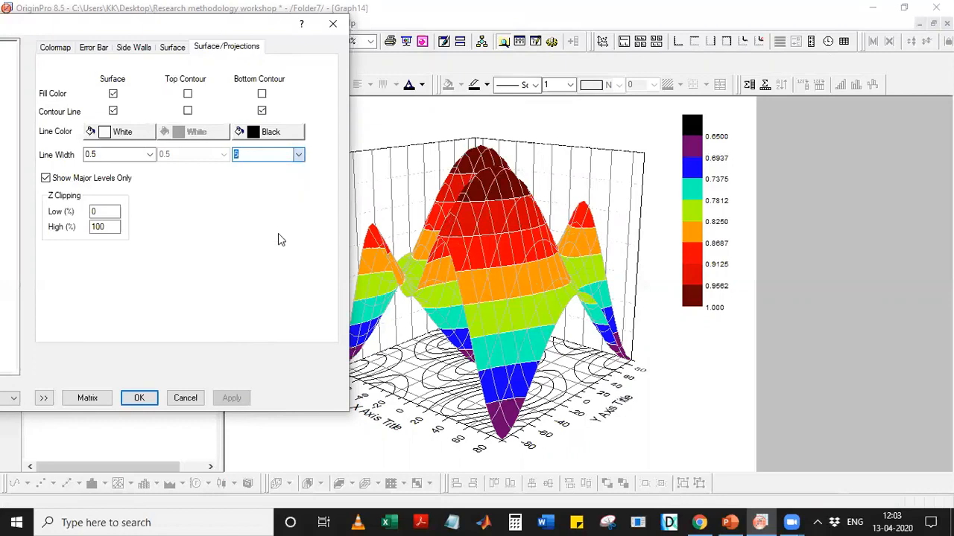
pyautogui.click(233, 397)
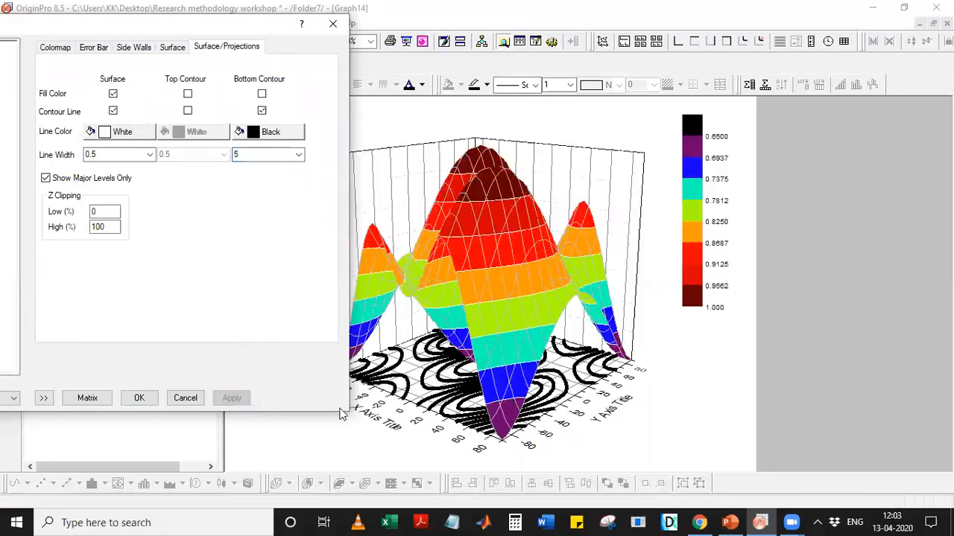
# - Reduce the bottom contour's line width to 2, turn its fill color on again, apply and close the plot settings
pyautogui.click(299, 155)
pyautogui.click(271, 206)
pyautogui.click(239, 398)
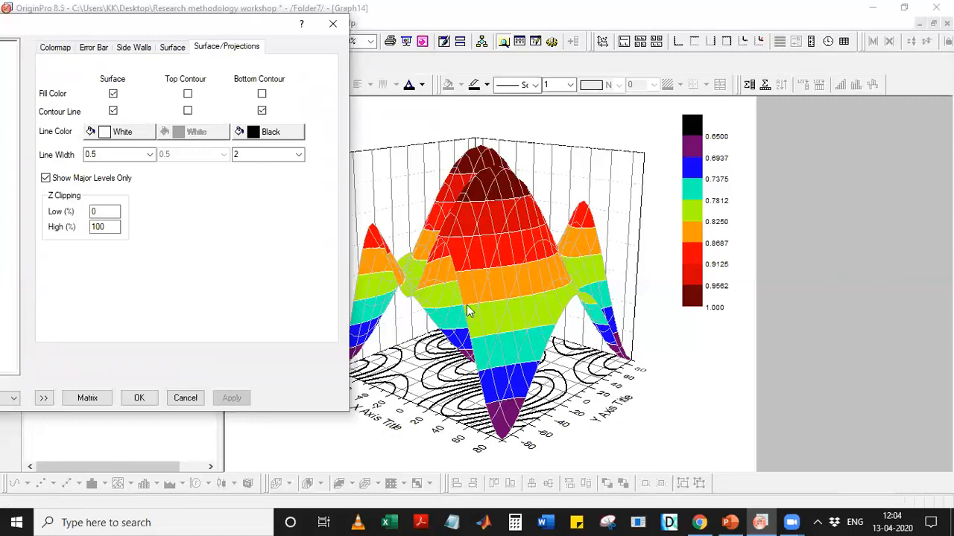
pyautogui.click(262, 94)
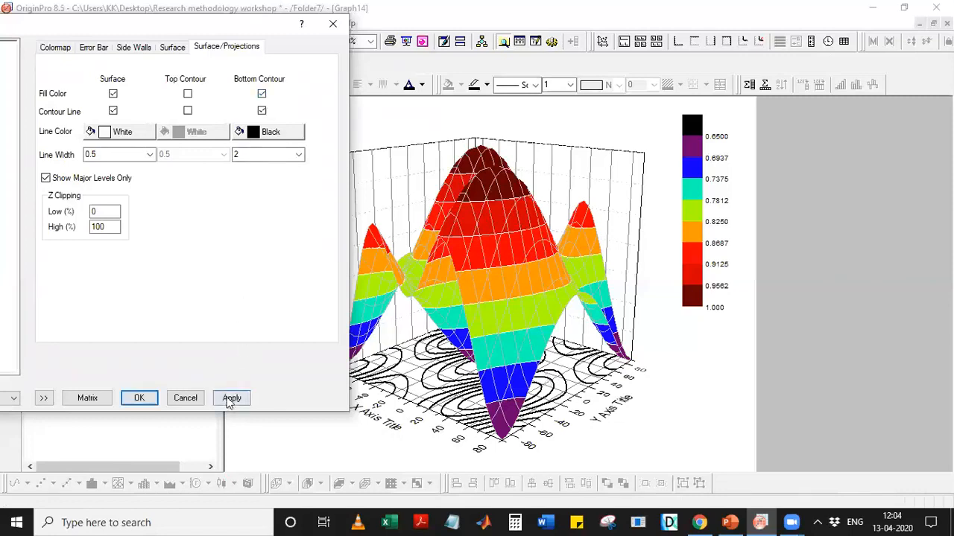
pyautogui.click(232, 400)
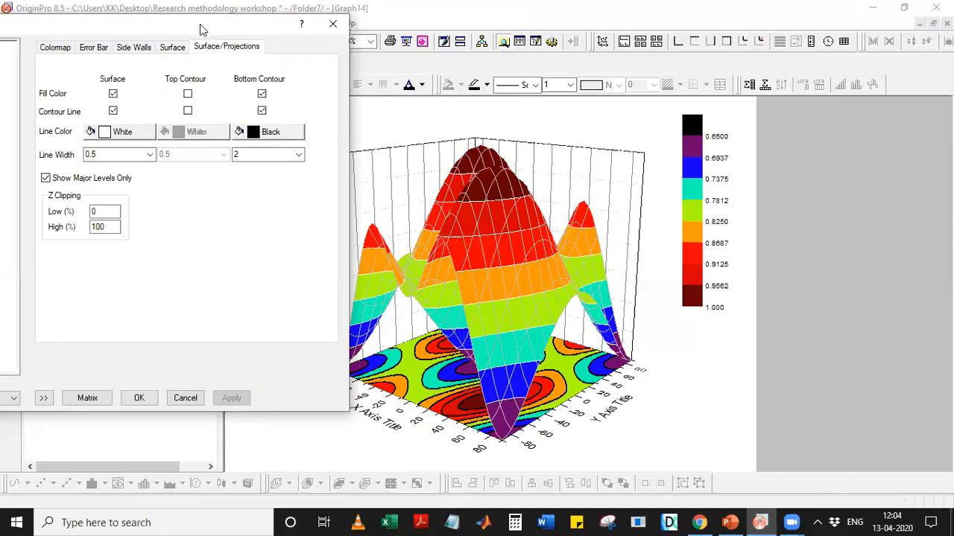
pyautogui.moveTo(199, 30); pyautogui.dragTo(157, 28)
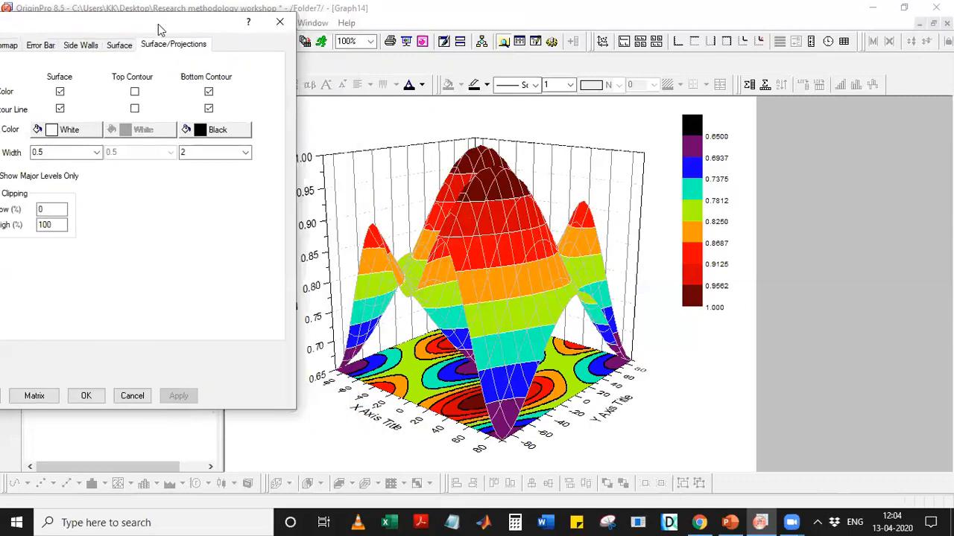
pyautogui.click(279, 25)
# - Move the color scale legend closer to the 3D surface plot, lower beside its Z-axis frame
pyautogui.click(727, 228)
pyautogui.click(698, 246)
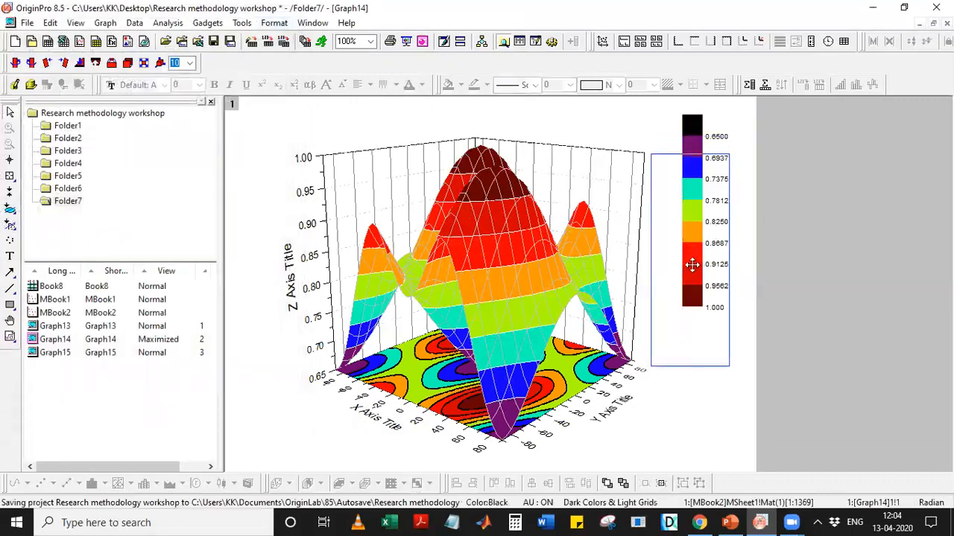
pyautogui.click(754, 248)
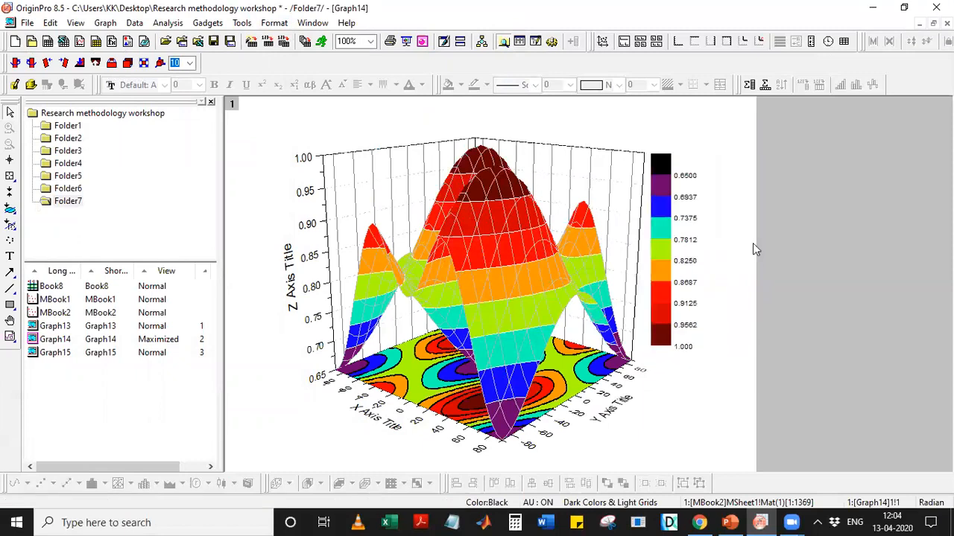
pyautogui.click(730, 211)
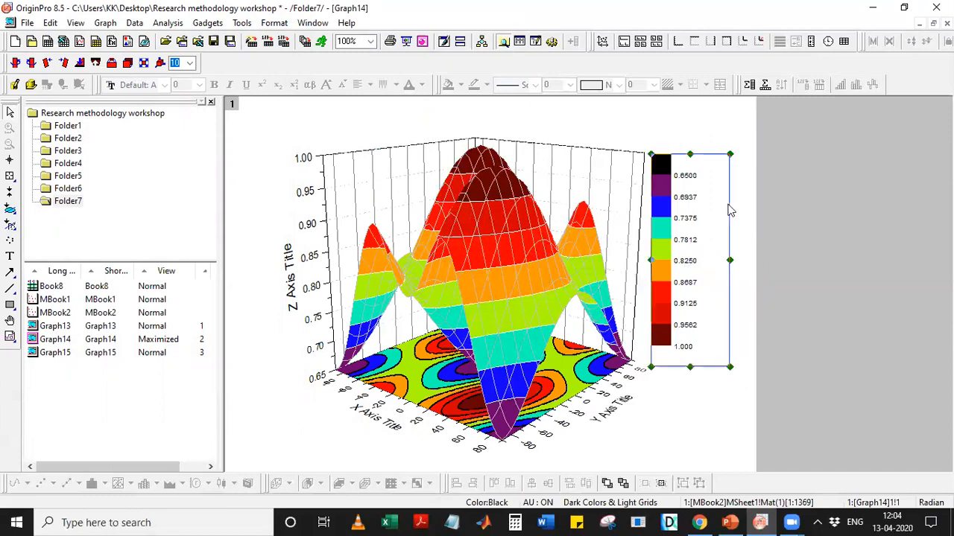
pyautogui.click(669, 123)
# - Switch the 3D surface graph to rotate mode and rotate it around the Z axis to show its other side
pyautogui.click(559, 165)
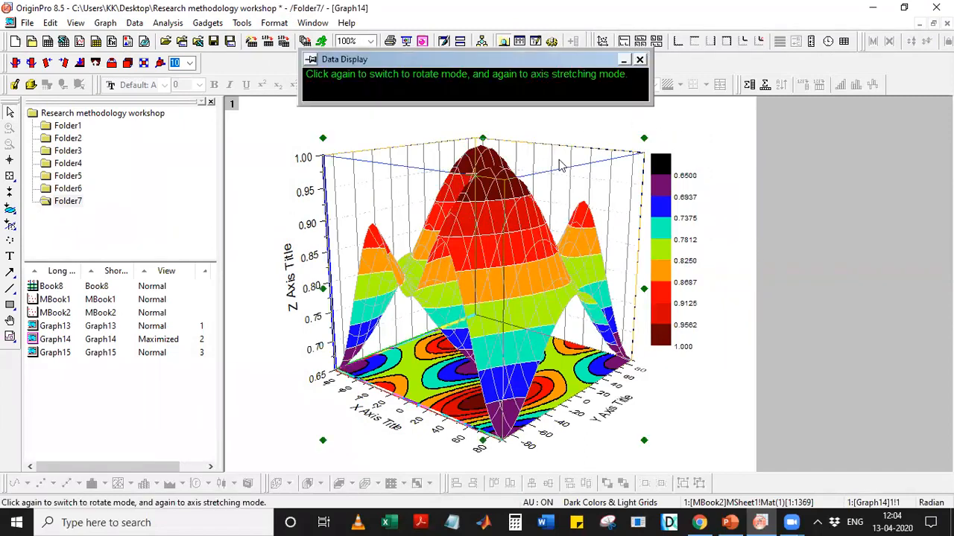
pyautogui.click(700, 126)
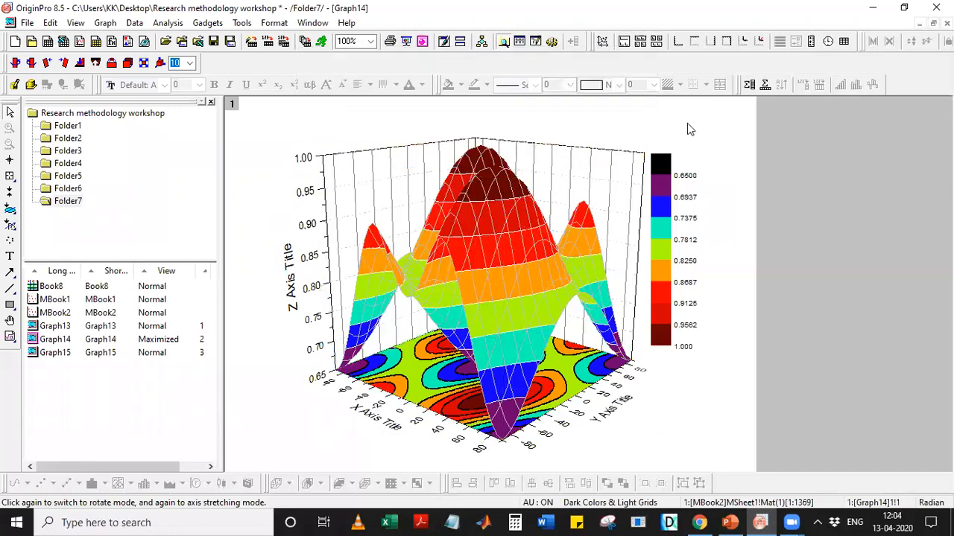
pyautogui.click(419, 173)
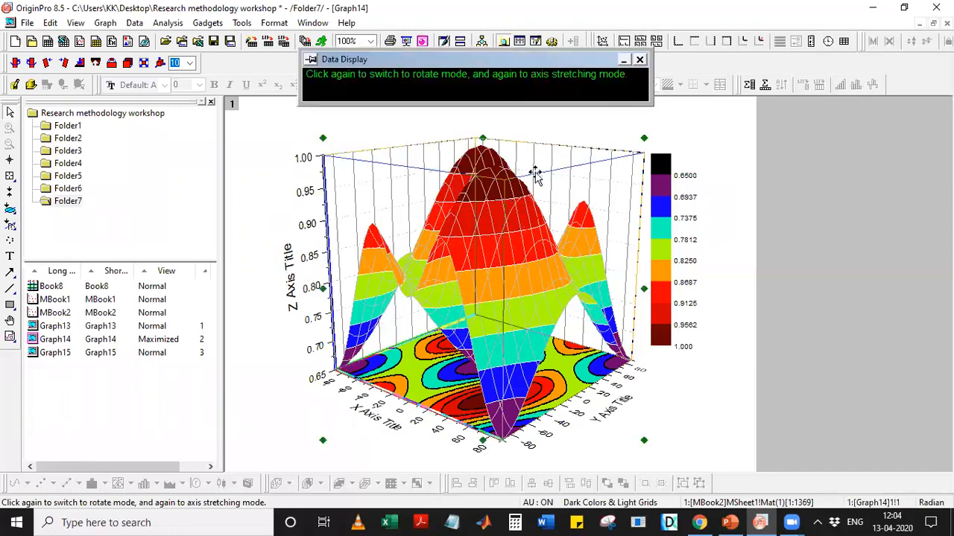
pyautogui.click(499, 262)
pyautogui.click(562, 172)
pyautogui.click(639, 60)
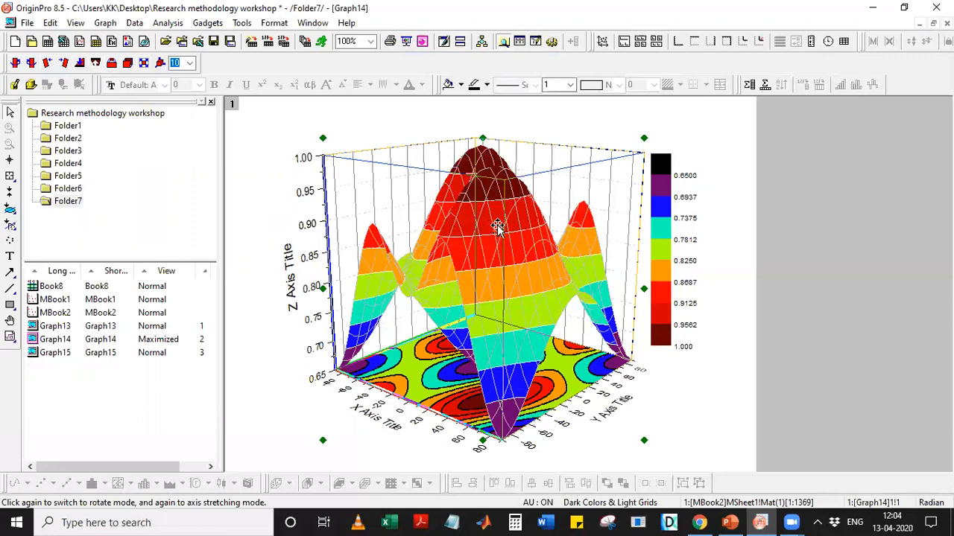
pyautogui.click(514, 141)
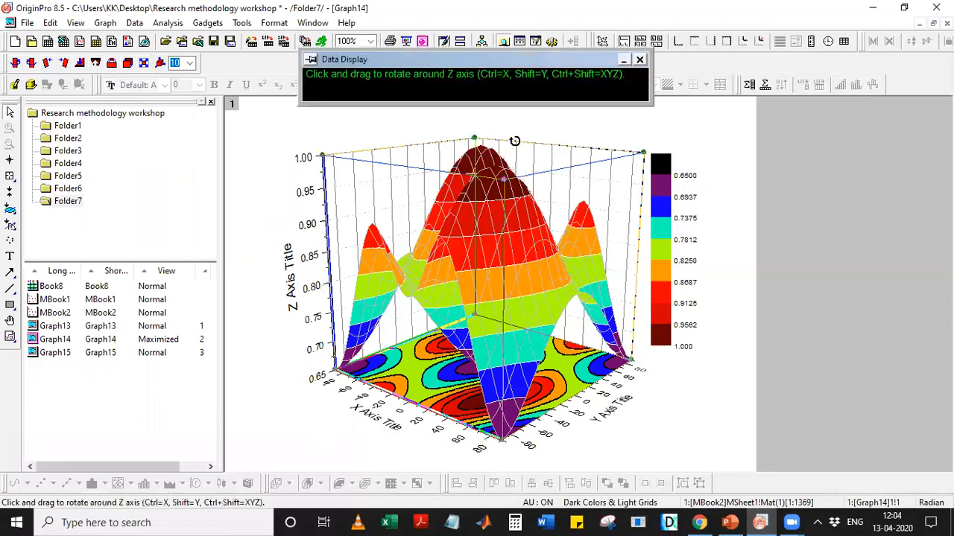
pyautogui.moveTo(520, 167); pyautogui.dragTo(501, 184)
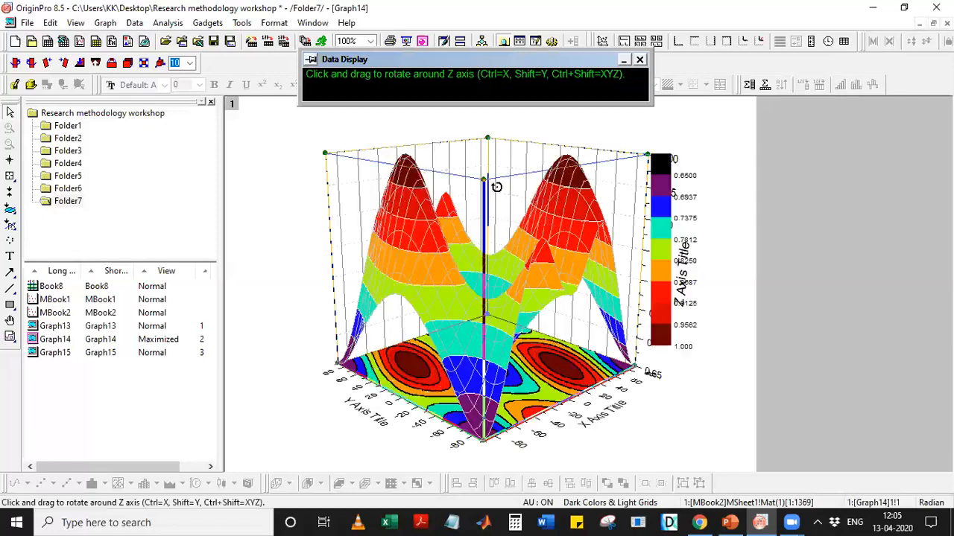
pyautogui.click(639, 60)
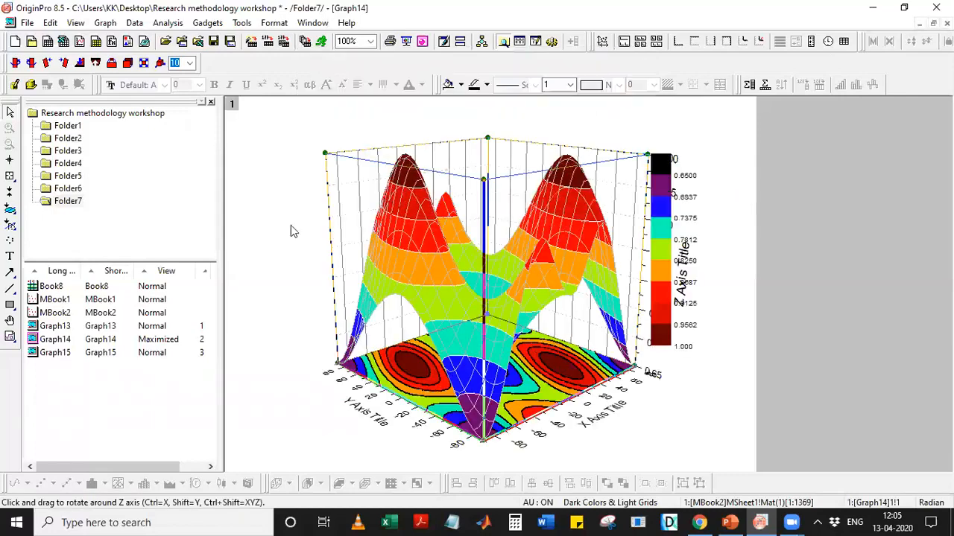
# - Open Folder1, switch to PowerPoint to view the Surface & Contour Plots slide, and return to OriginPro
pyautogui.click(66, 128)
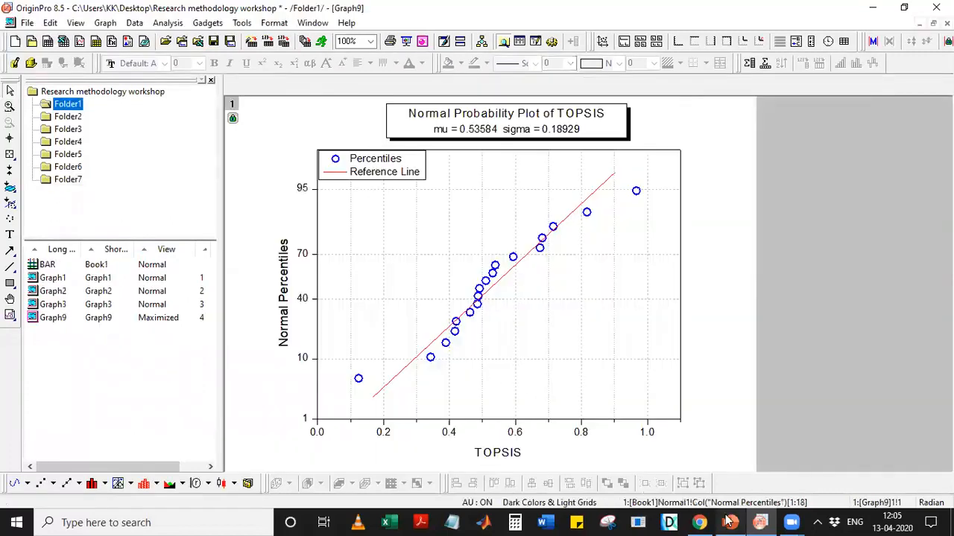
pyautogui.click(733, 522)
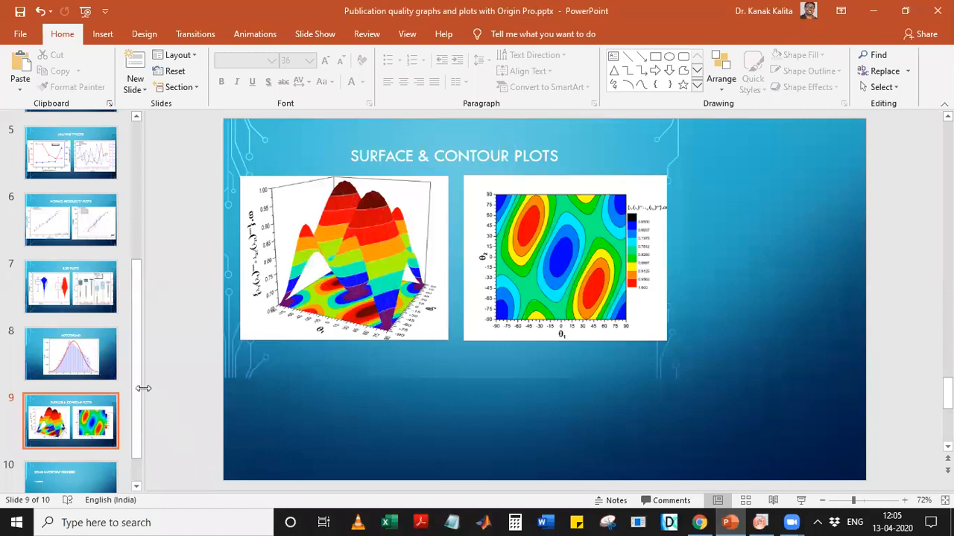
pyautogui.click(791, 425)
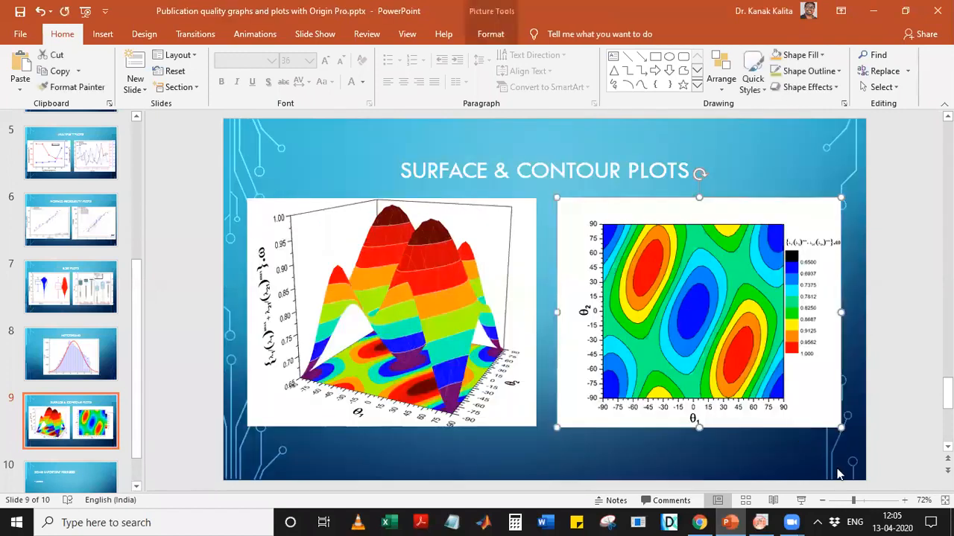
pyautogui.moveTo(768, 521)
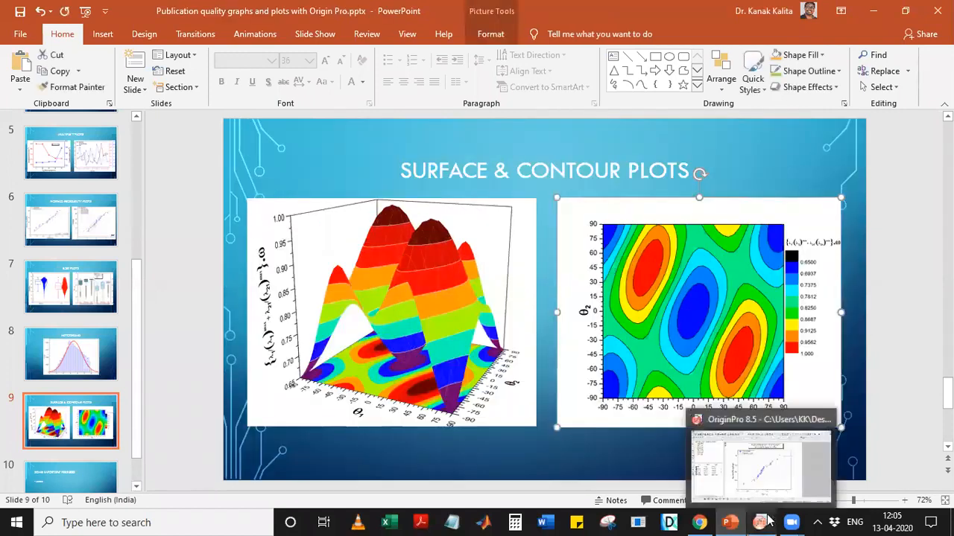
pyautogui.click(757, 471)
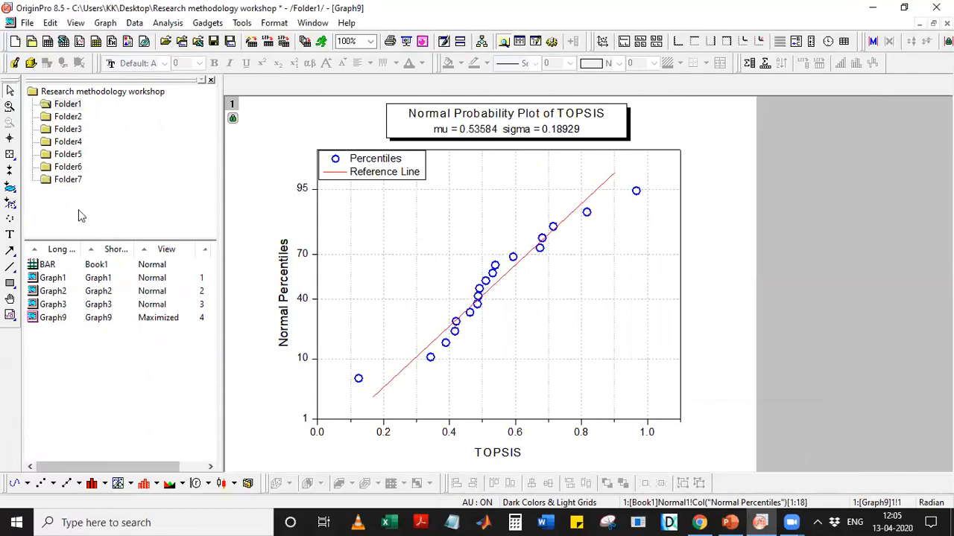
# - Open the bar graph with error bars in Folder2 and move its Av. MMR (gm/sec) legend above the middle bars
pyautogui.click(61, 143)
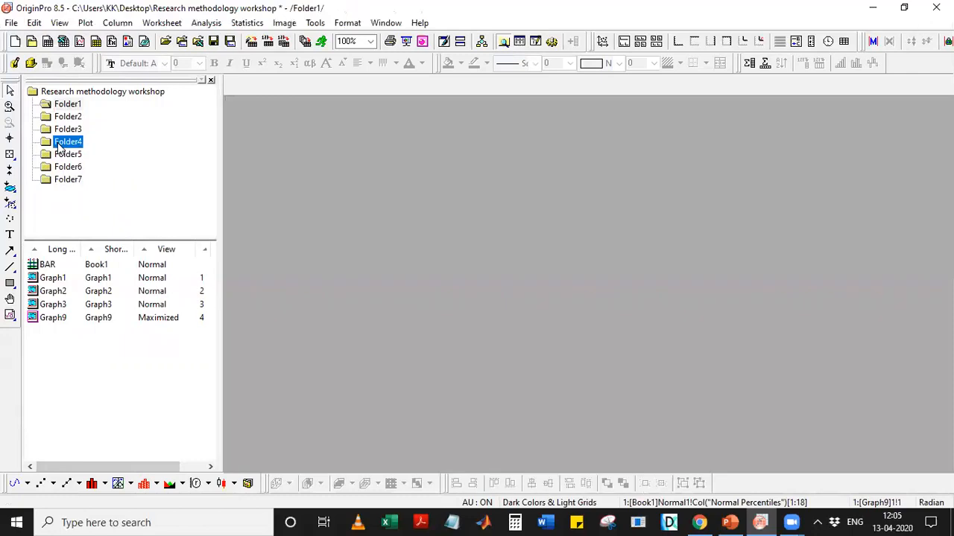
pyautogui.click(58, 132)
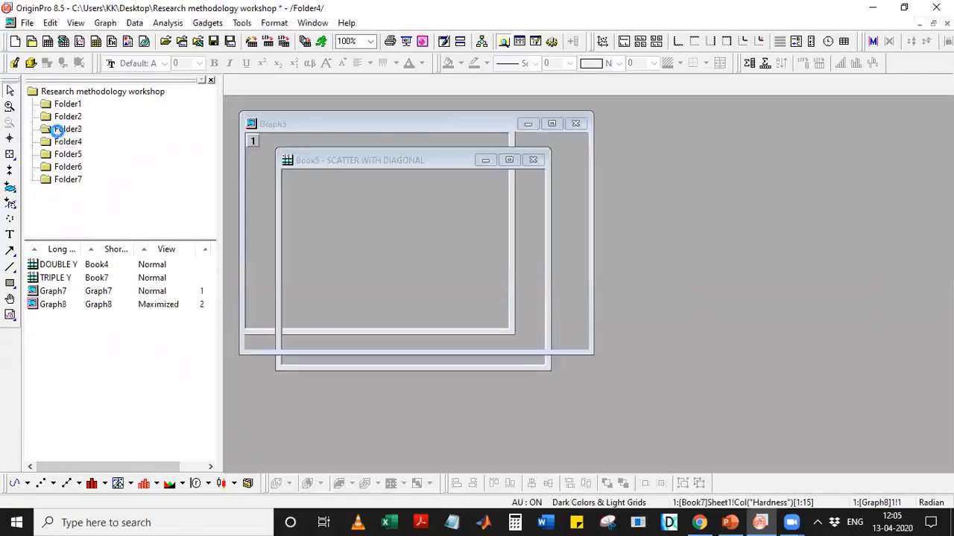
pyautogui.click(58, 117)
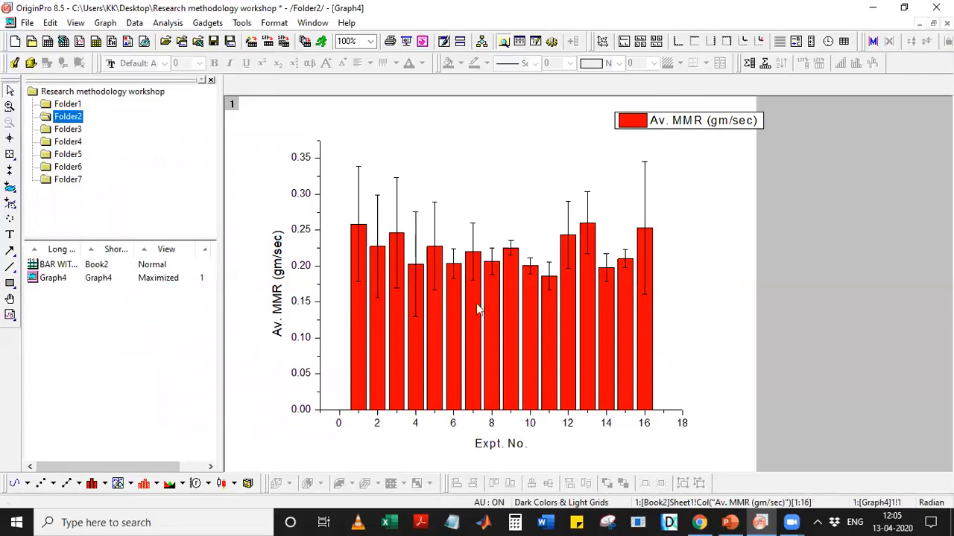
pyautogui.click(710, 127)
pyautogui.moveTo(710, 127); pyautogui.dragTo(526, 145)
pyautogui.click(680, 193)
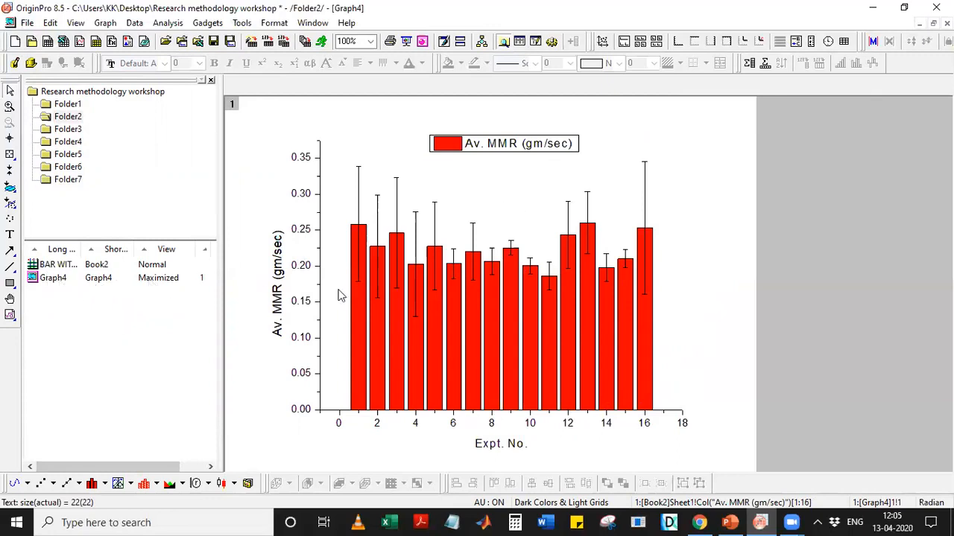
# - Open the graph export settings for the Folder2 bar graph, enable automatic preview, and show the graph preview
pyautogui.click(27, 23)
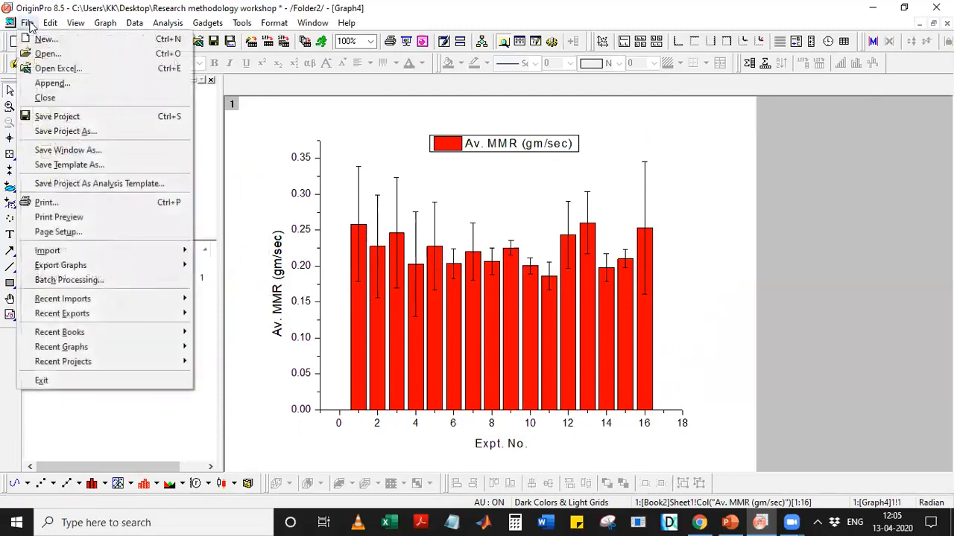
pyautogui.moveTo(67, 266)
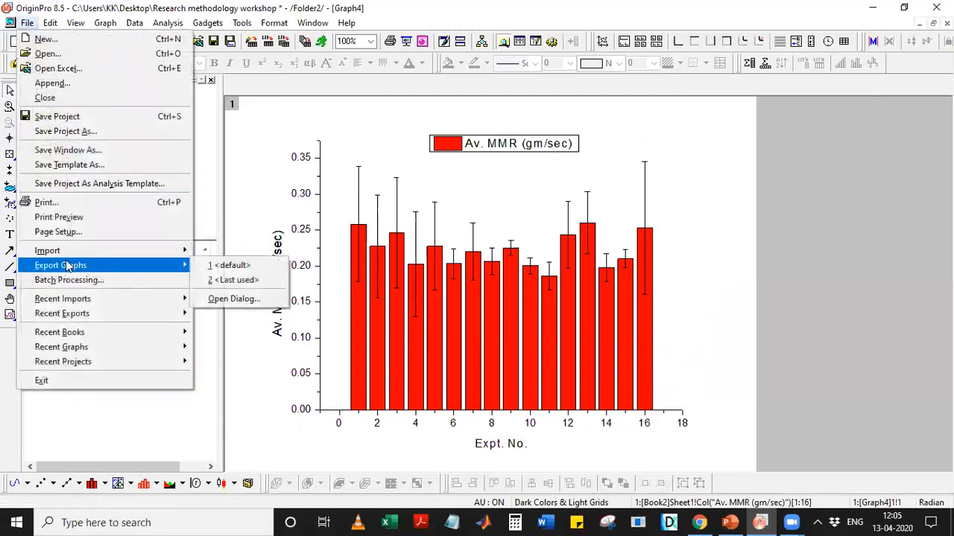
pyautogui.click(227, 299)
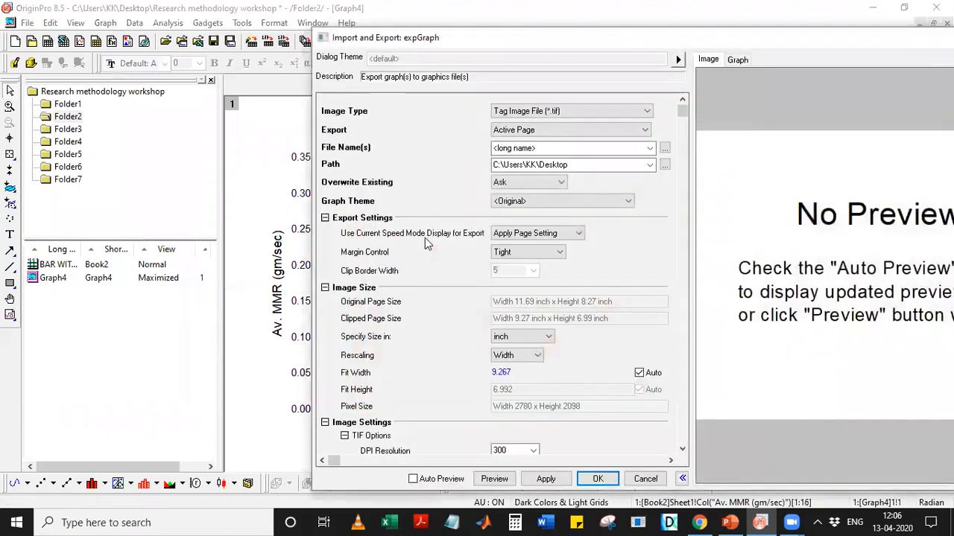
pyautogui.moveTo(740, 40); pyautogui.dragTo(504, 23)
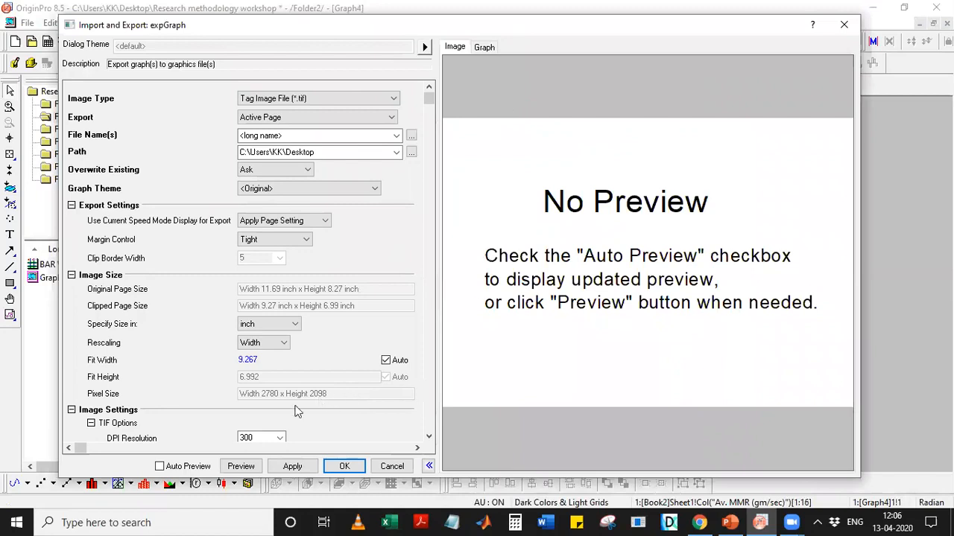
pyautogui.click(172, 469)
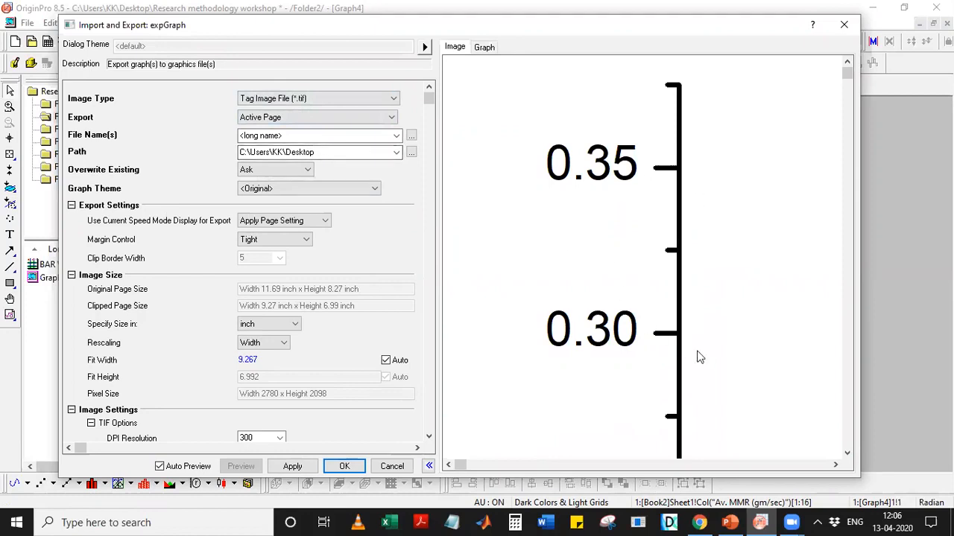
pyautogui.click(483, 48)
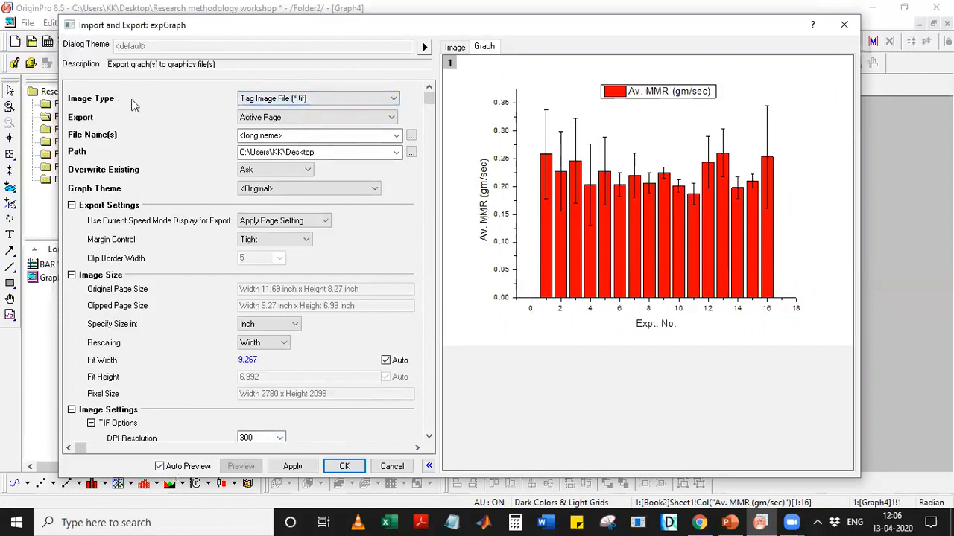
# - Choose Tag Image File (*.tif) as the image type, Active Page as the export scope, and Ask for overwriting existing files
pyautogui.click(255, 105)
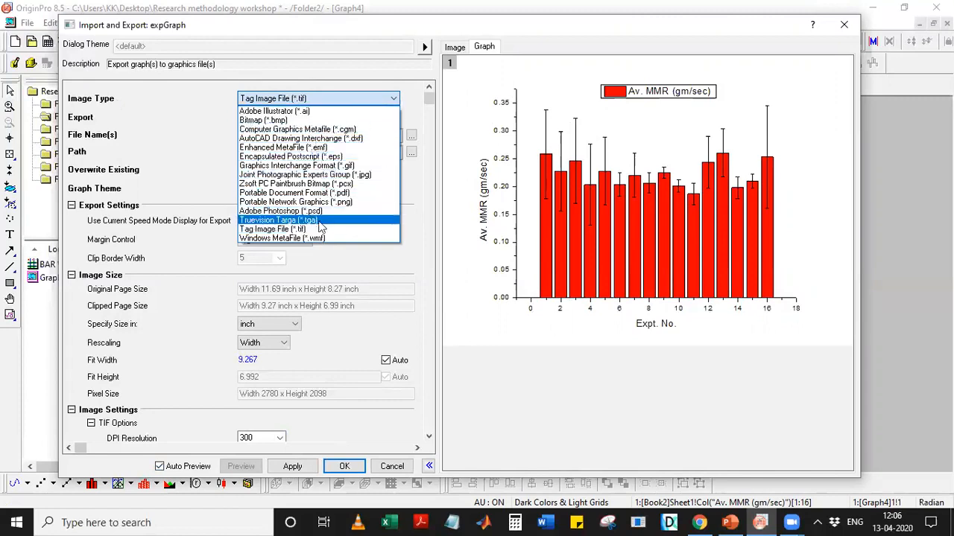
pyautogui.click(301, 231)
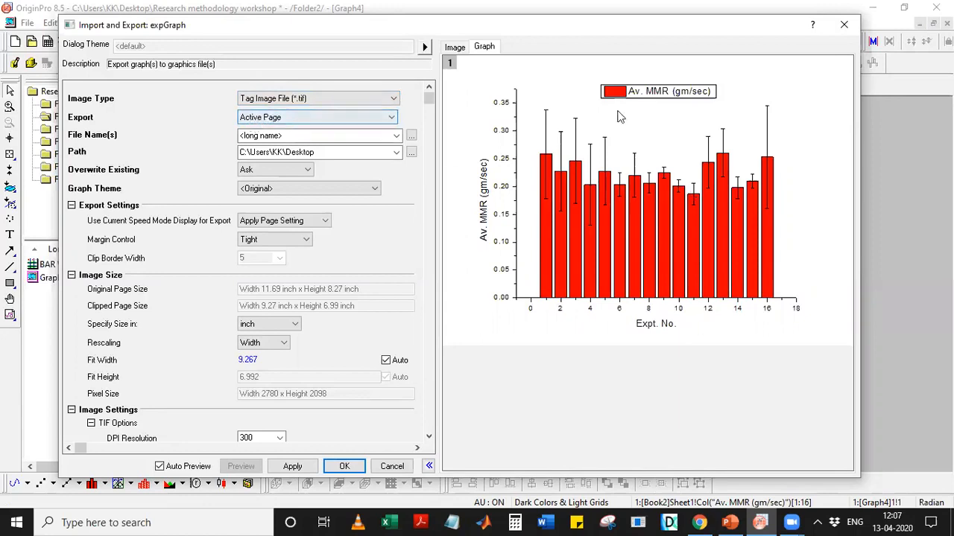
pyautogui.click(254, 122)
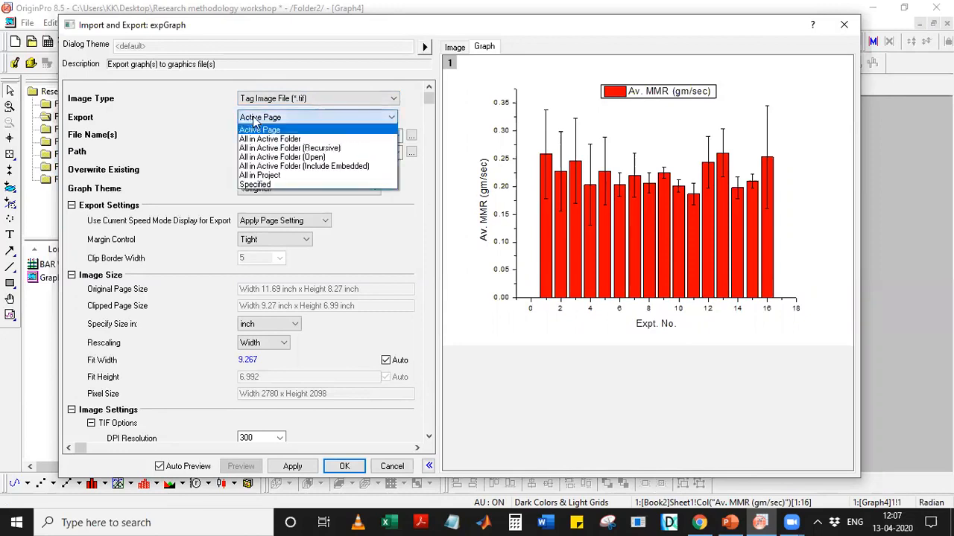
pyautogui.click(254, 119)
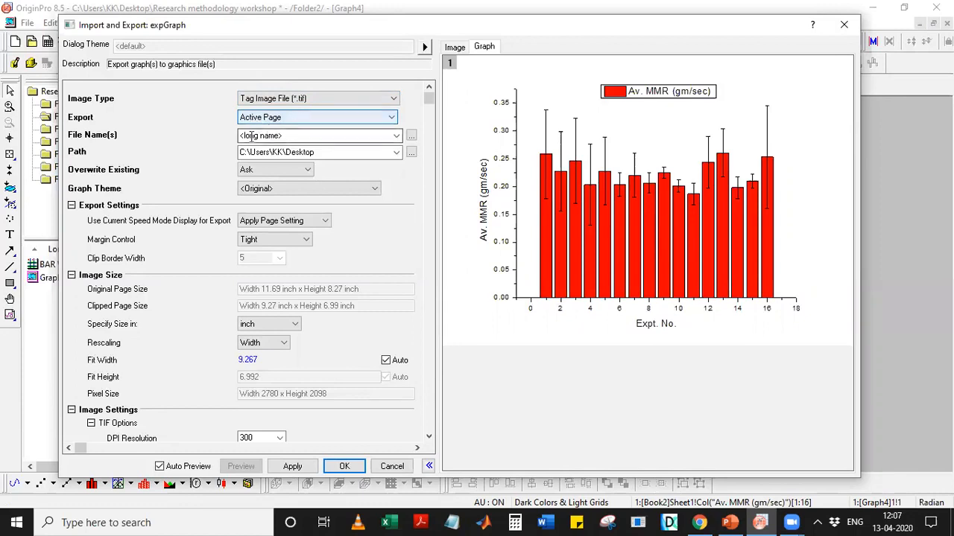
pyautogui.click(289, 134)
pyautogui.click(291, 135)
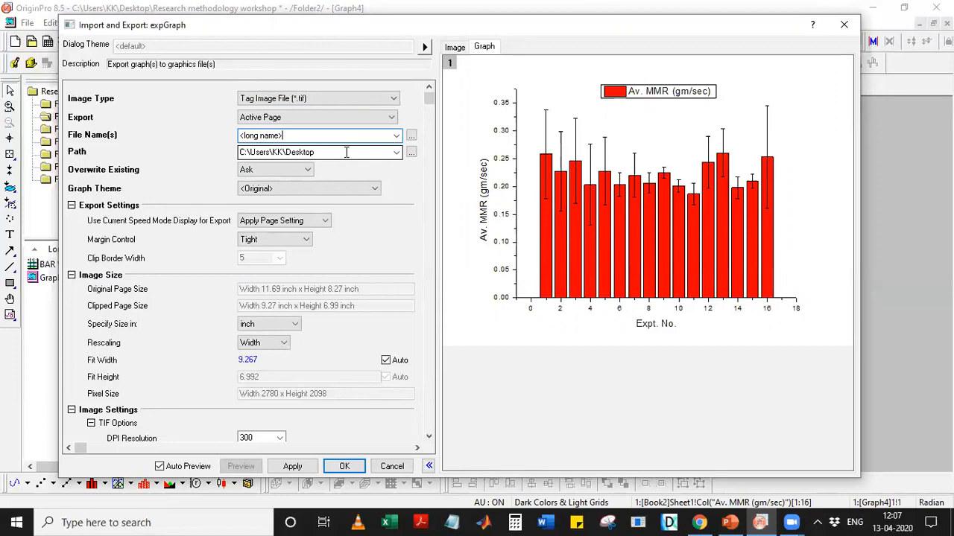
pyautogui.click(308, 170)
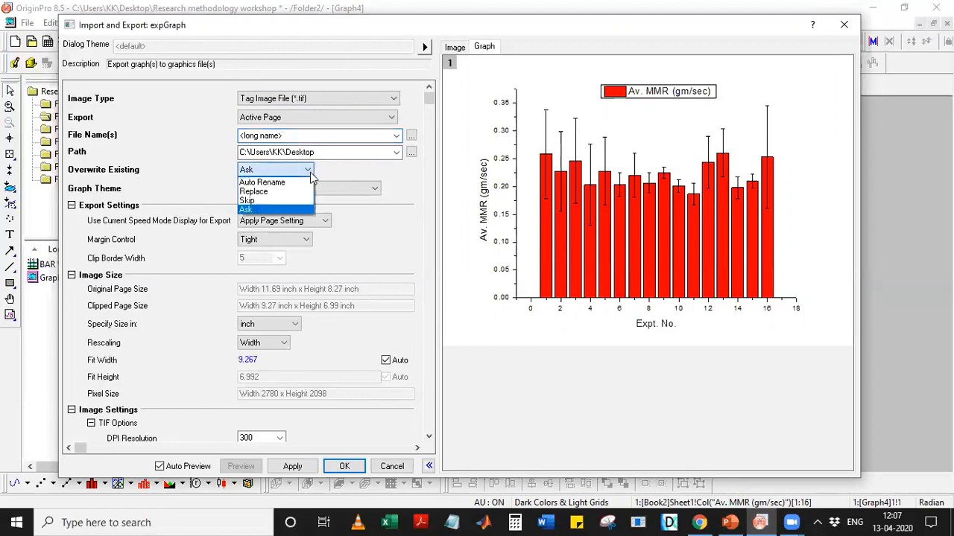
pyautogui.click(287, 210)
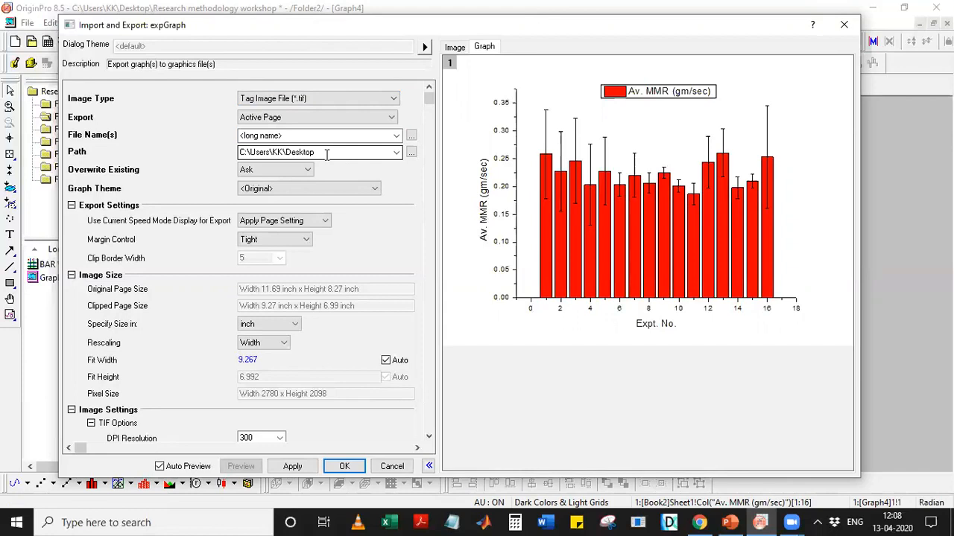
# - Try the B&W Publication graph theme for the export and return to the <Original> theme
pyautogui.click(291, 190)
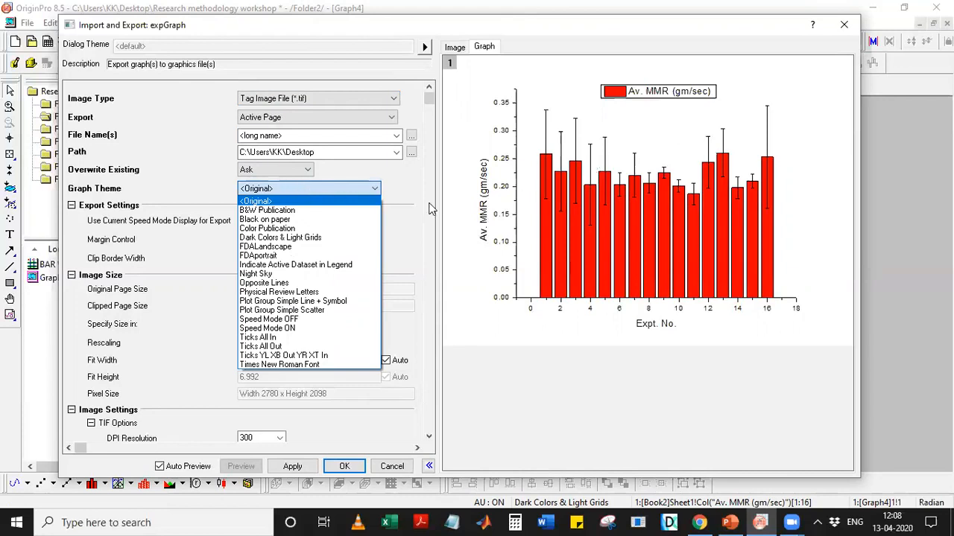
pyautogui.click(309, 211)
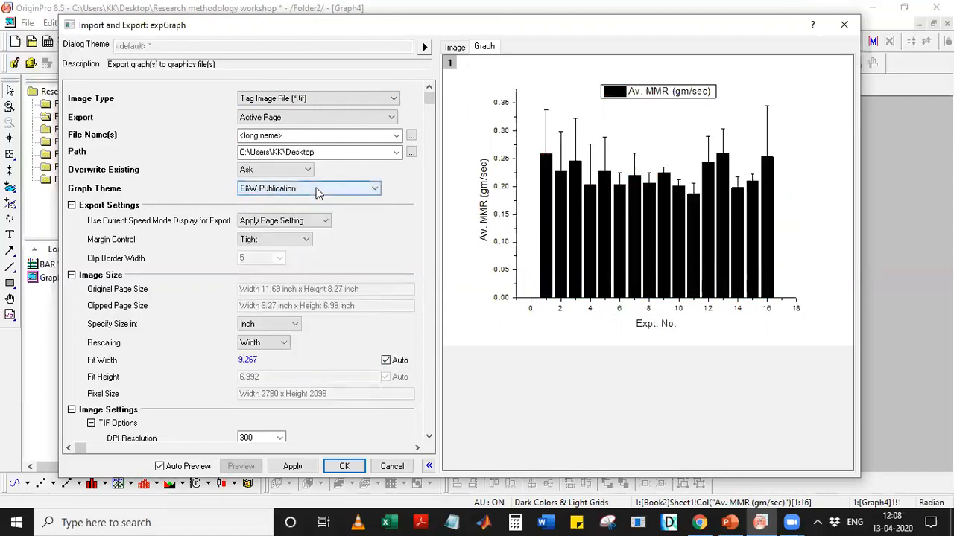
pyautogui.click(316, 190)
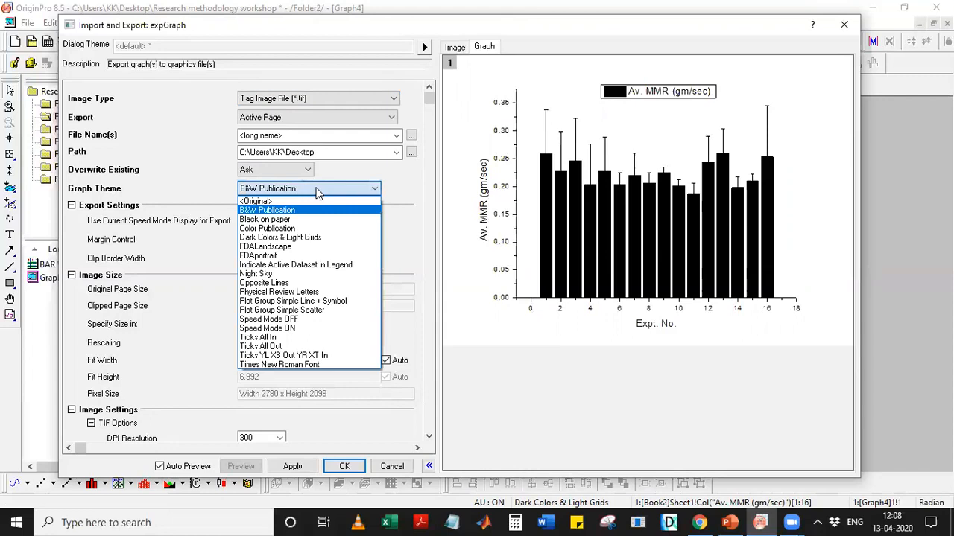
pyautogui.click(271, 202)
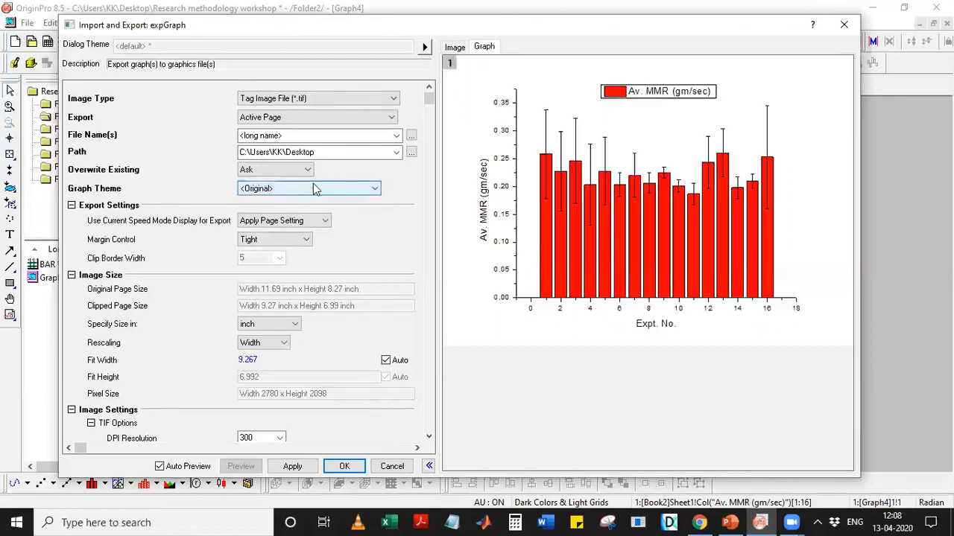
# - Select Tight margin control and a 300 DPI resolution for the TIF export, keeping LZW compression
pyautogui.click(254, 245)
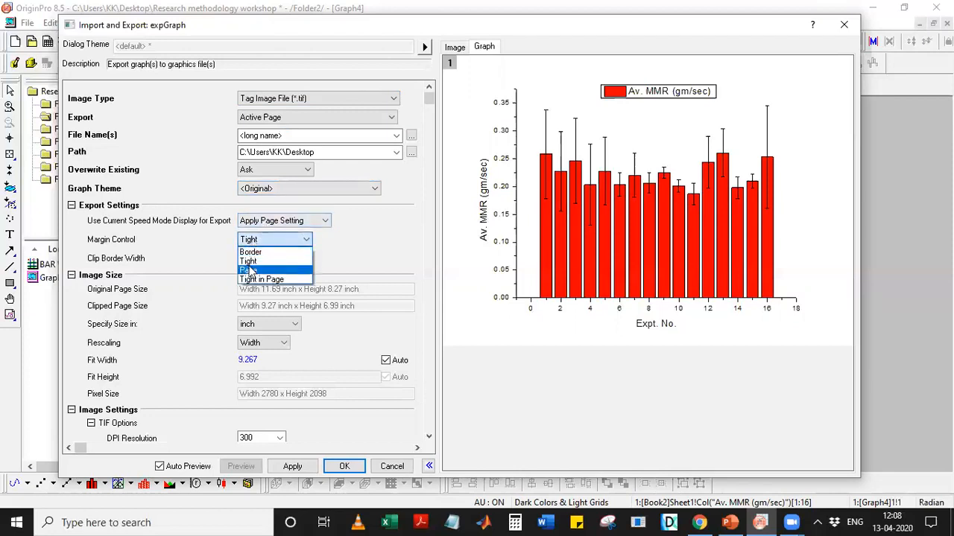
pyautogui.click(248, 263)
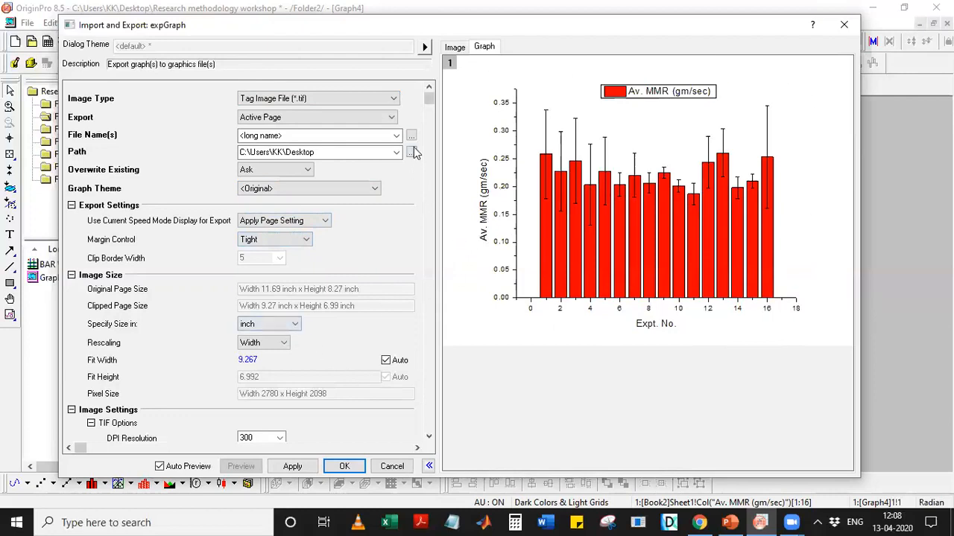
pyautogui.click(429, 438)
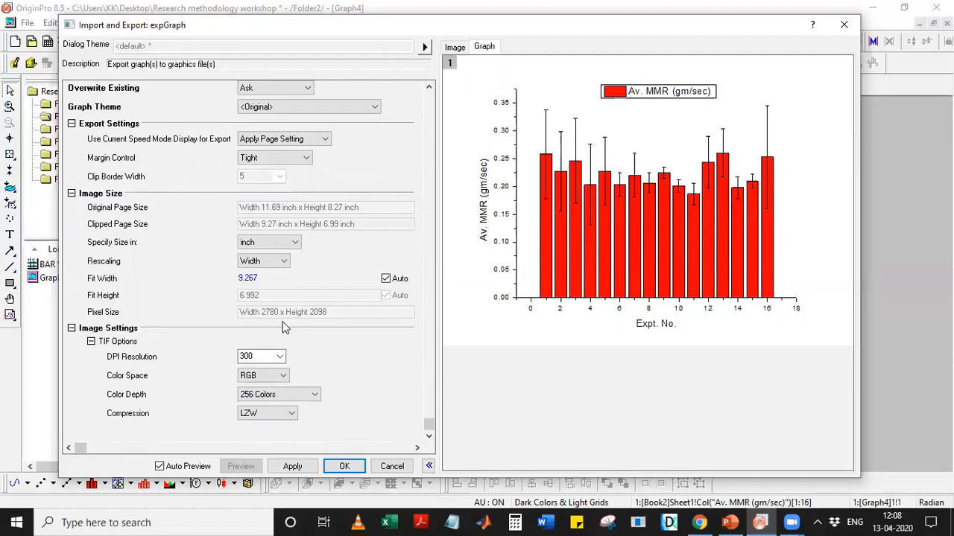
pyautogui.click(280, 359)
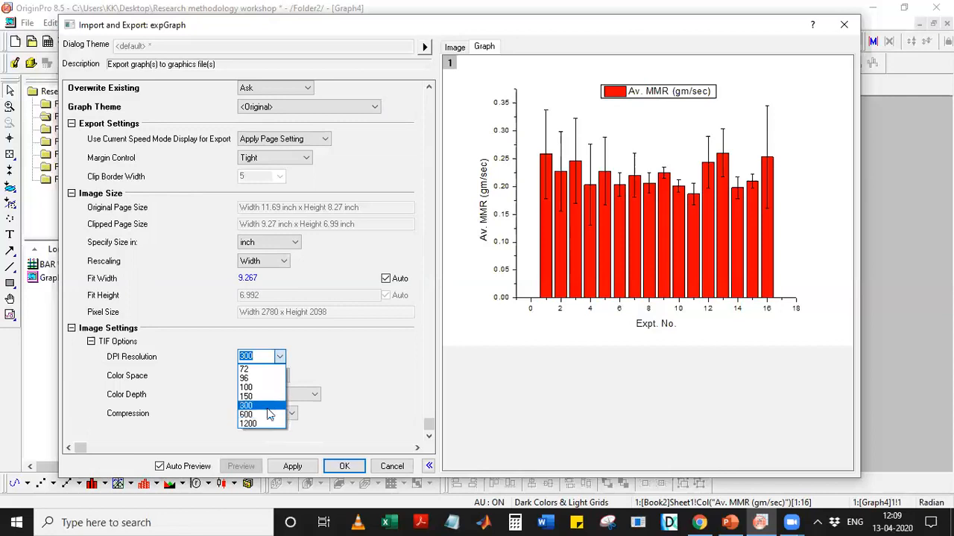
pyautogui.click(266, 407)
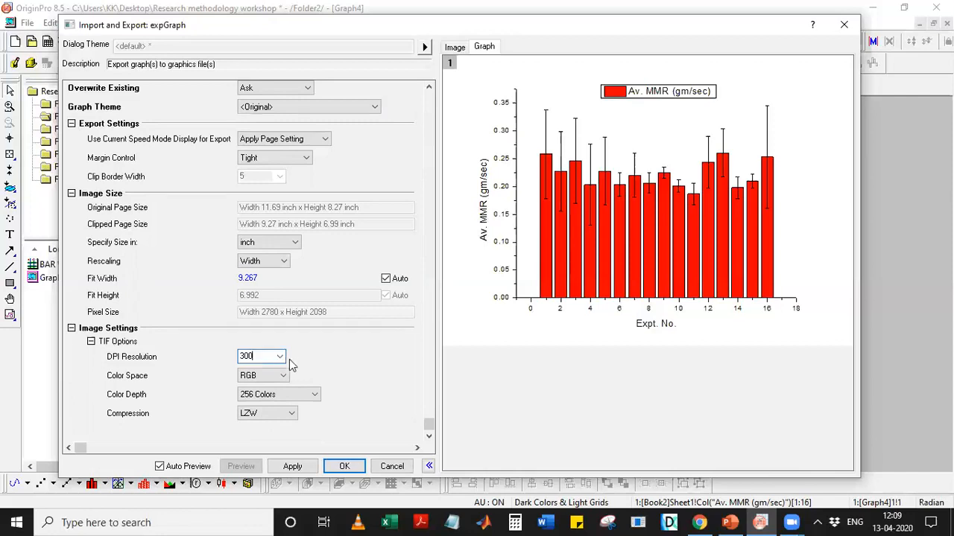
pyautogui.click(281, 358)
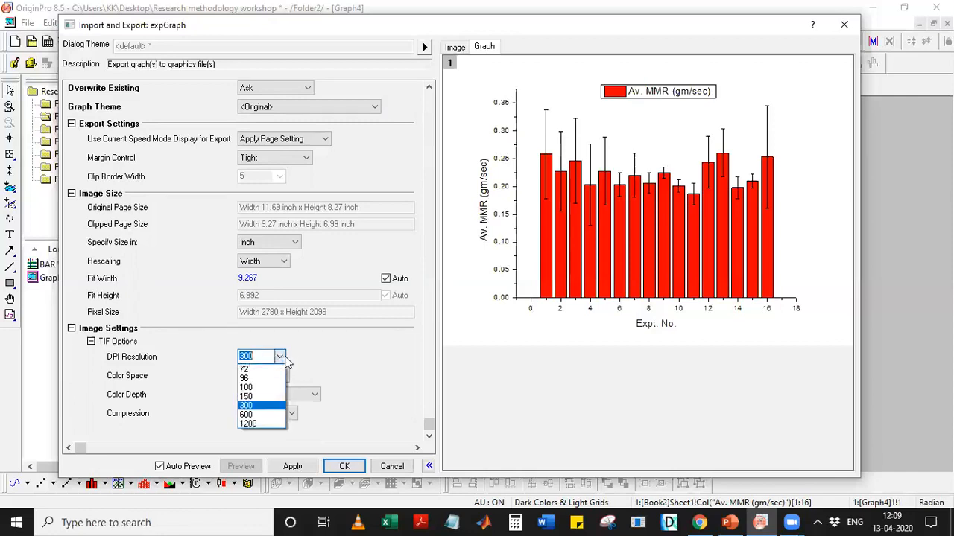
pyautogui.click(284, 359)
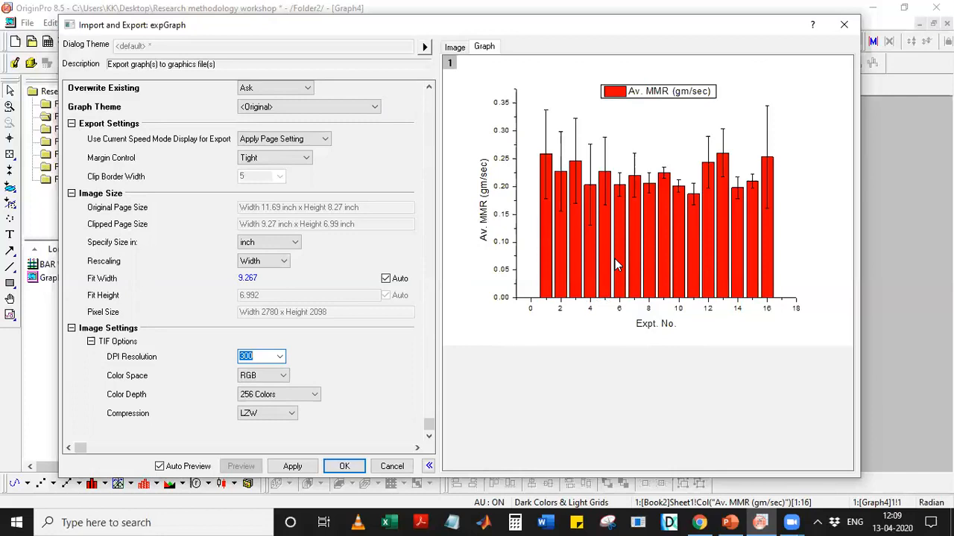
pyautogui.click(292, 413)
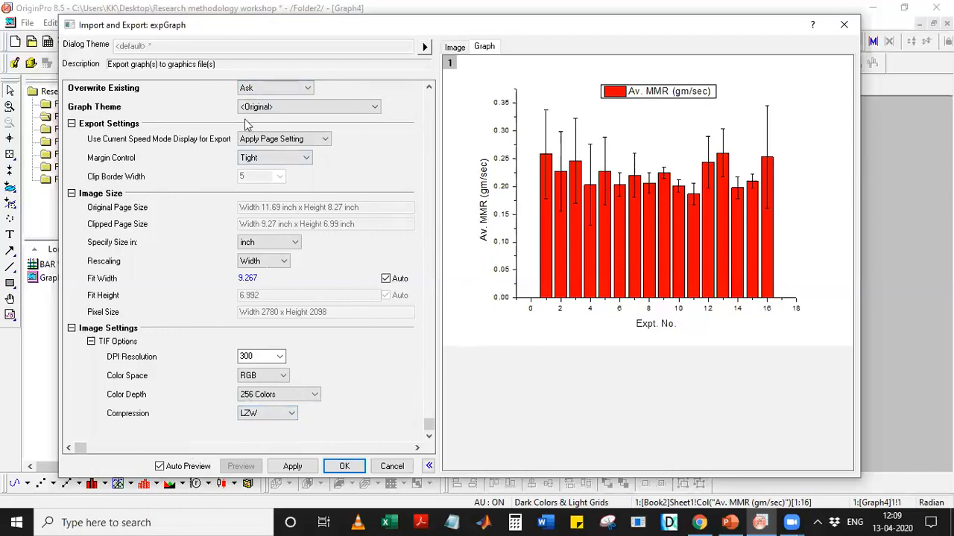
# - Save the export settings as the <default> dialog theme and export the bar graph to the desktop, dismissing the Script Window
pyautogui.moveTo(429, 438); pyautogui.dragTo(428, 98)
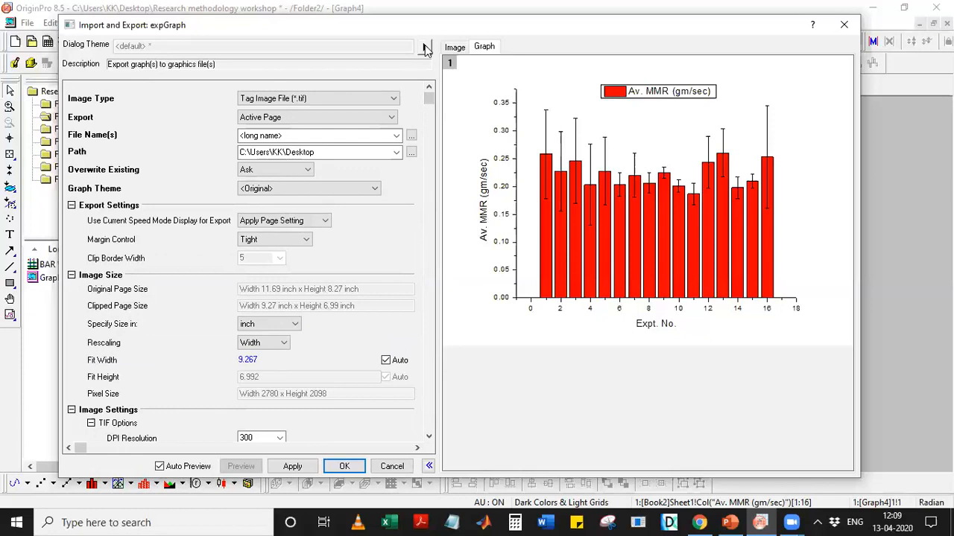
pyautogui.click(425, 48)
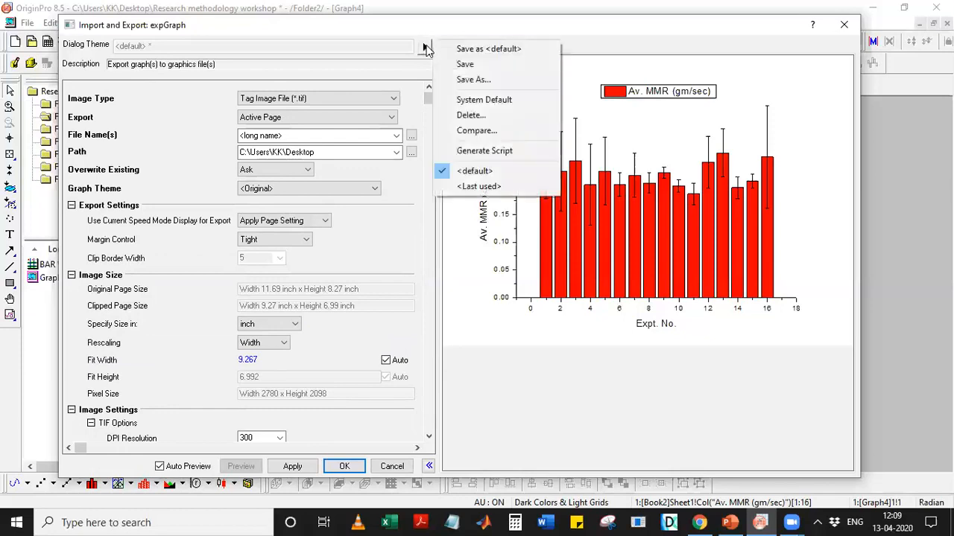
pyautogui.click(476, 51)
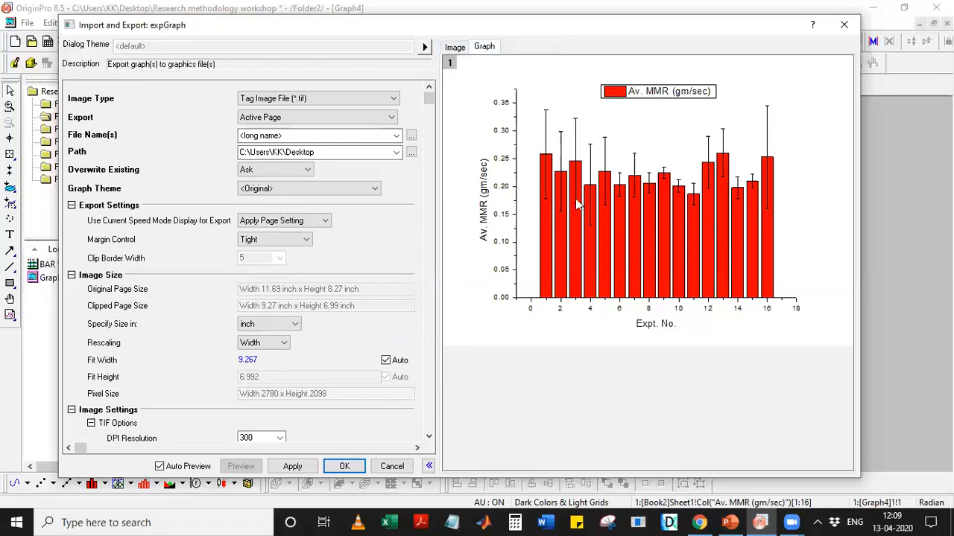
pyautogui.click(343, 467)
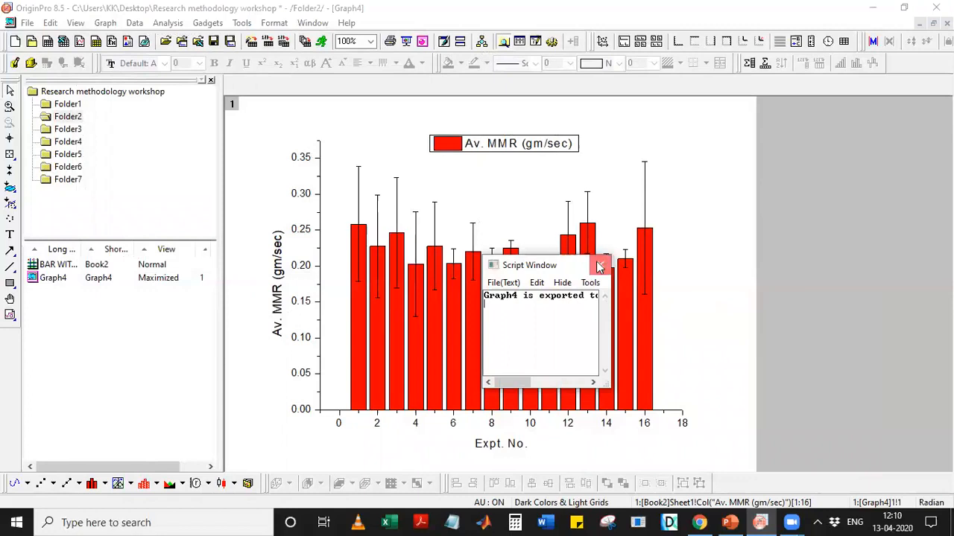
pyautogui.click(600, 266)
# - Export the Folder4 Hardness, Youngs Modulus and COF graph with the <default> export theme, and show the desktop
pyautogui.click(67, 142)
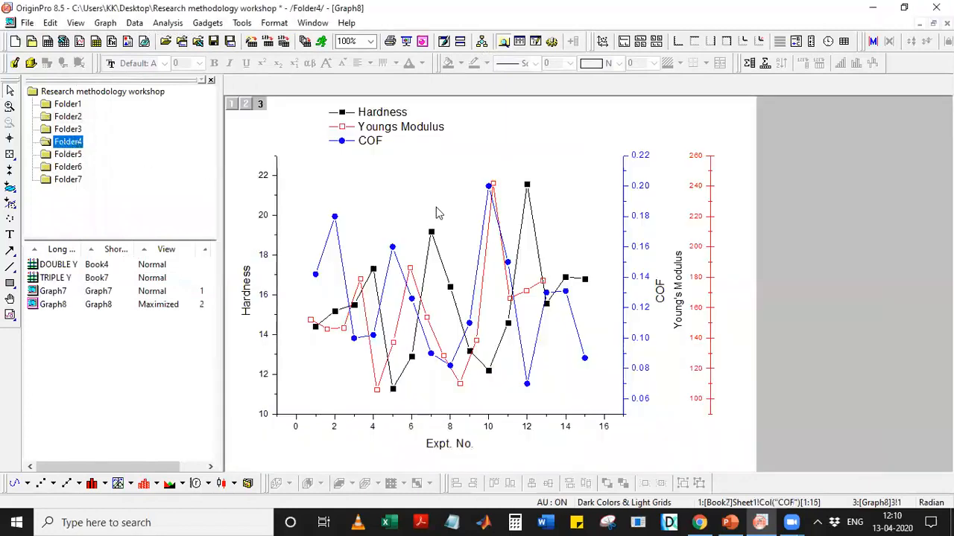
pyautogui.click(27, 22)
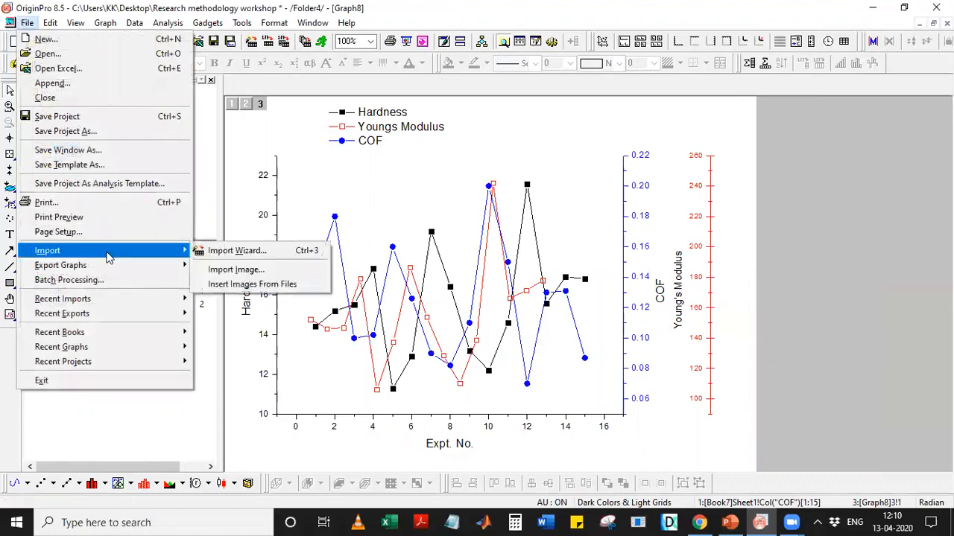
pyautogui.moveTo(93, 266)
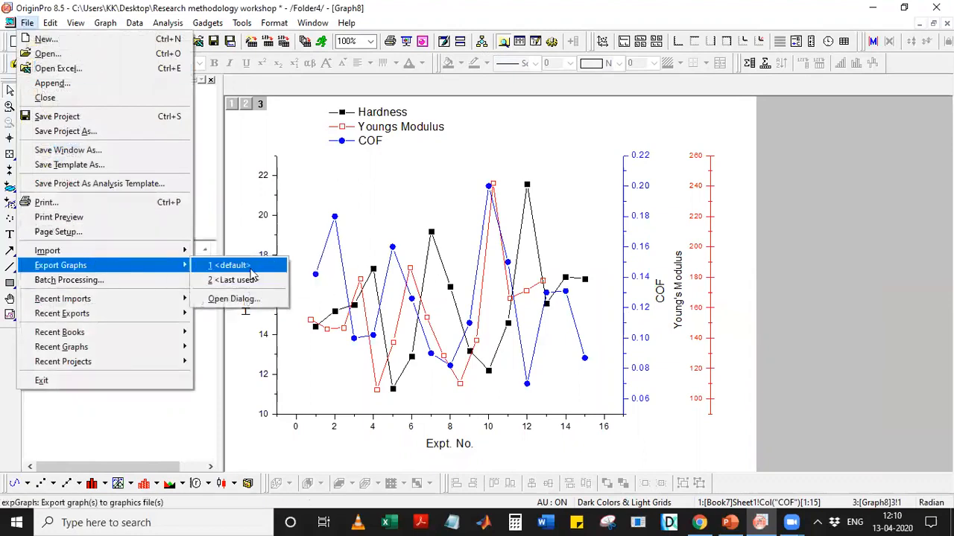
pyautogui.click(250, 268)
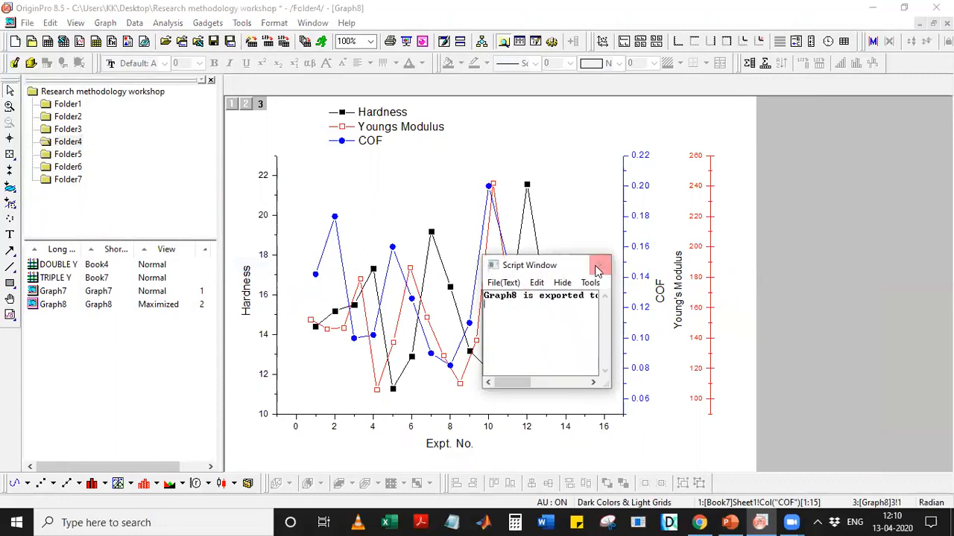
pyautogui.click(598, 269)
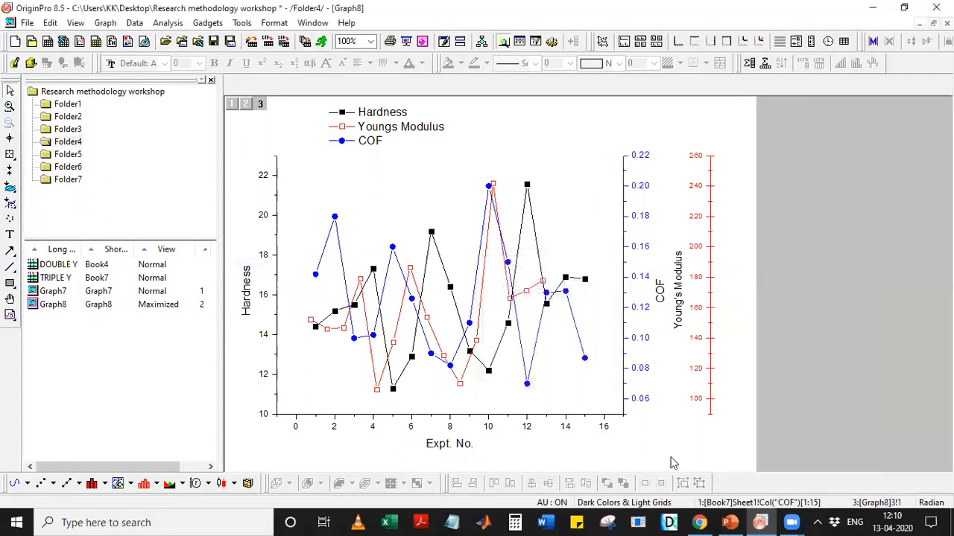
pyautogui.press('super+d')
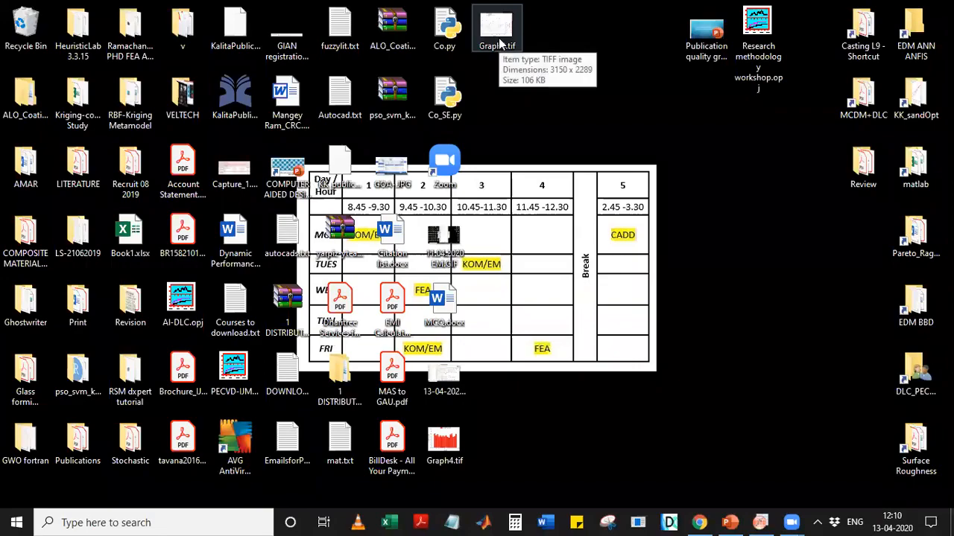
# - Open the exported Graph8.tif, view Graph4.tif as well, and switch back to OriginPro
pyautogui.doubleClick(497, 30)
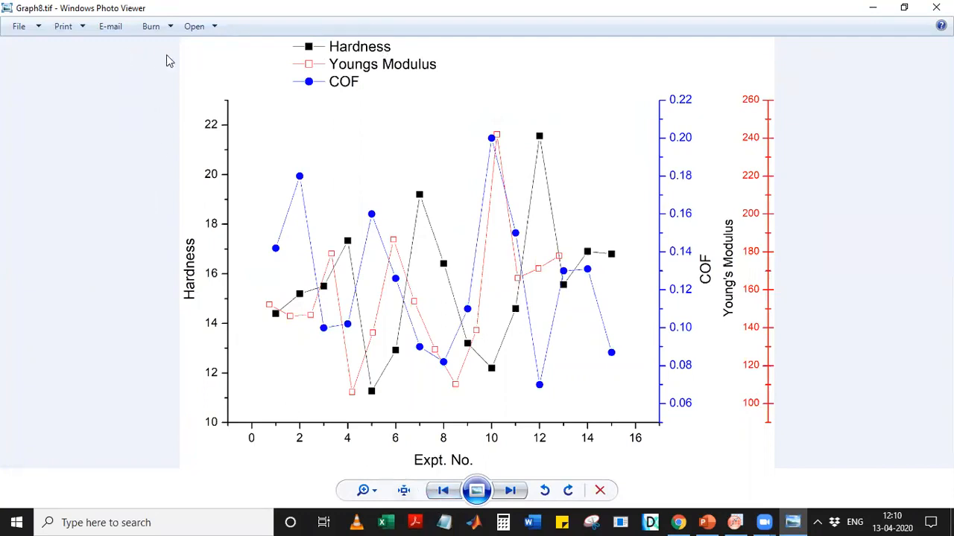
pyautogui.click(442, 491)
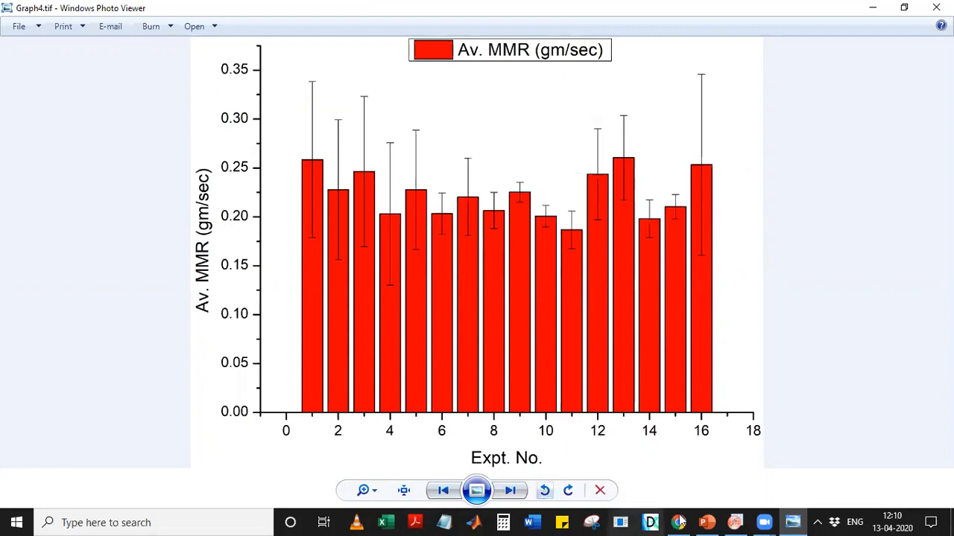
pyautogui.click(735, 522)
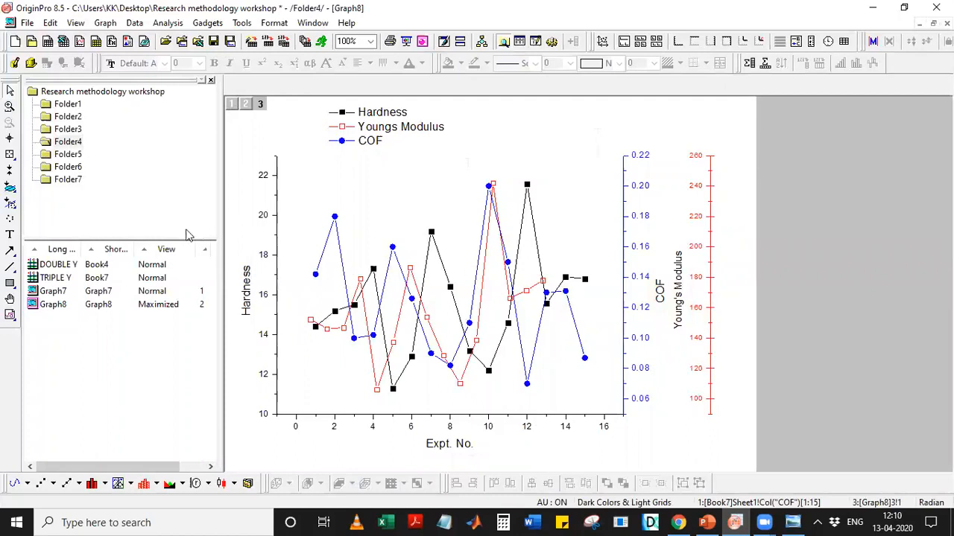
# - Open the WSM and WPM bar graph, Graph2, from Folder1 of the project
pyautogui.click(64, 107)
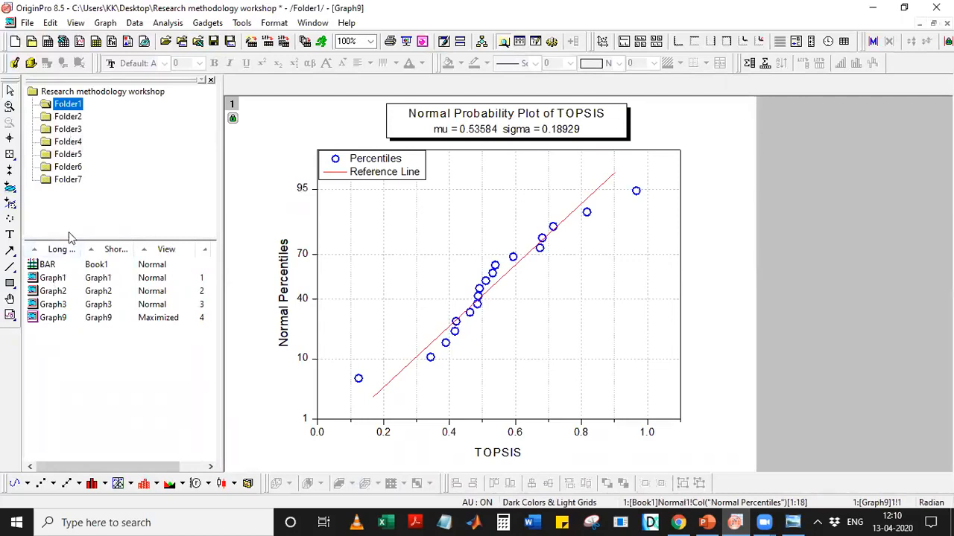
pyautogui.doubleClick(54, 304)
pyautogui.doubleClick(57, 320)
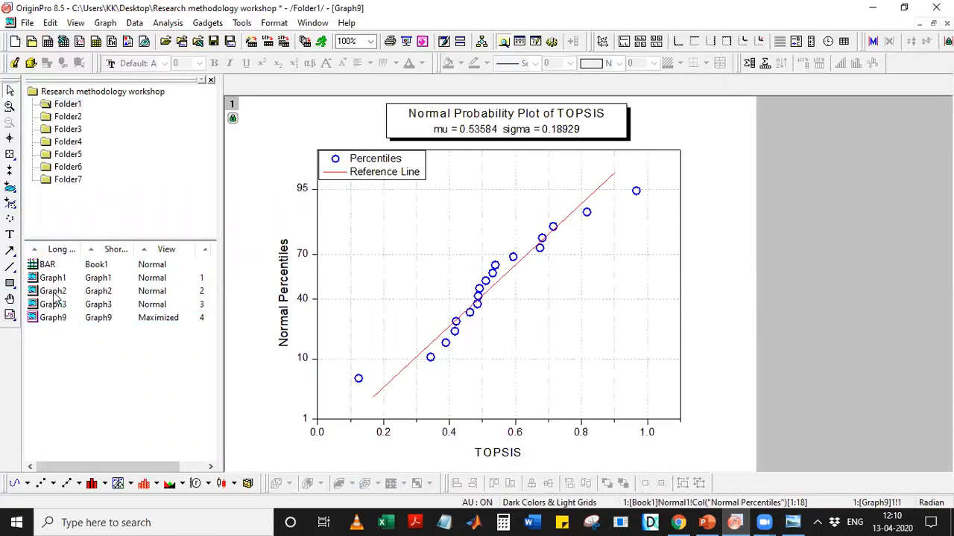
pyautogui.doubleClick(56, 292)
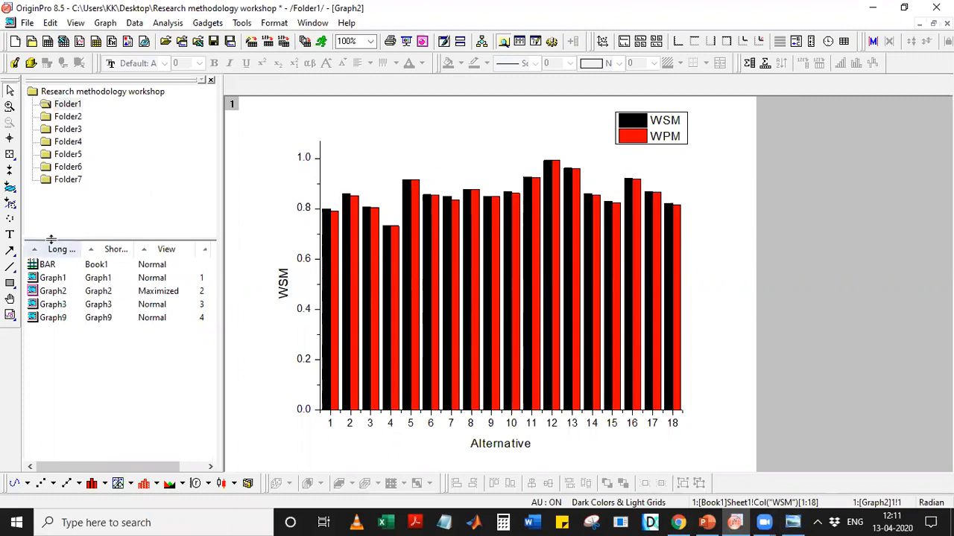
# - Start merging graph windows with the Specified option and keep only Graph1 and Graph2, removing Graph3 and Graph9 from the selection
pyautogui.click(105, 23)
pyautogui.moveTo(145, 209)
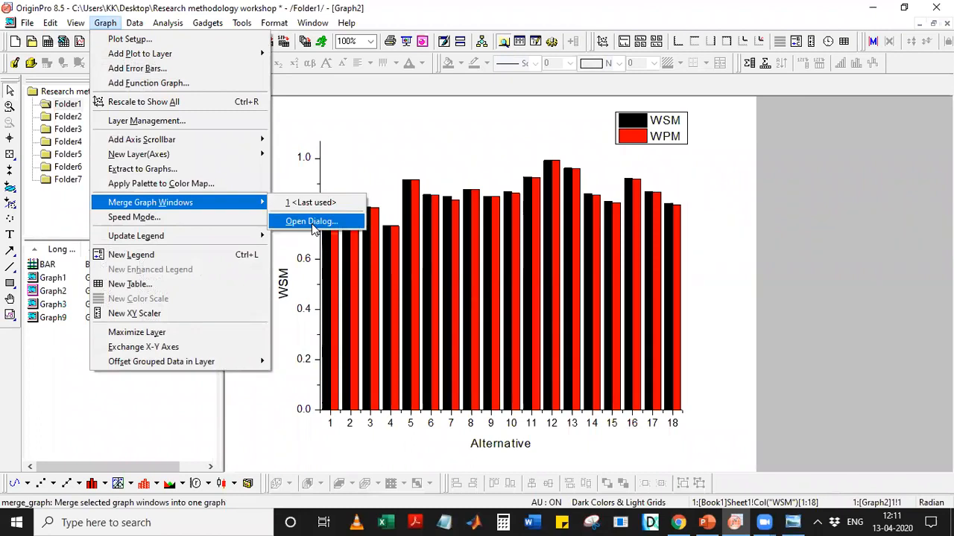
pyautogui.click(311, 222)
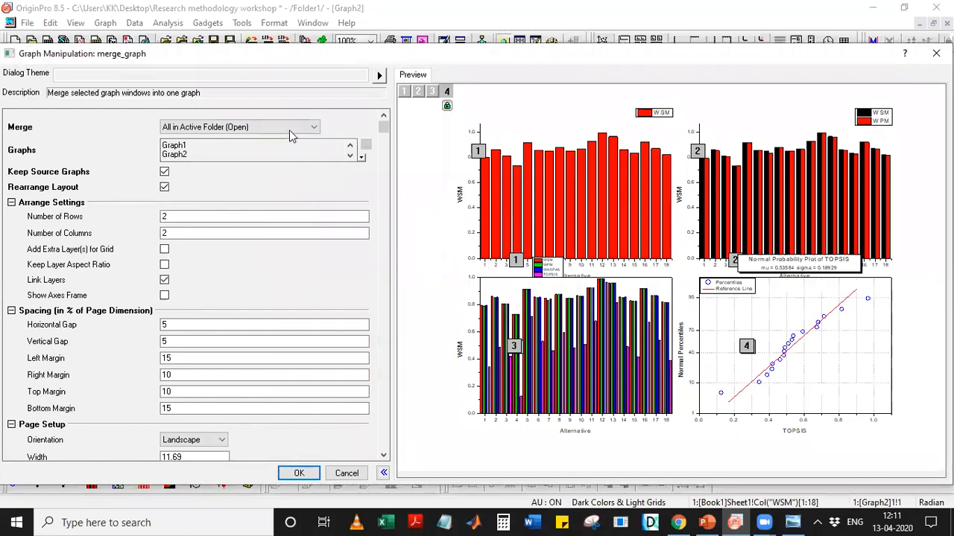
pyautogui.click(200, 130)
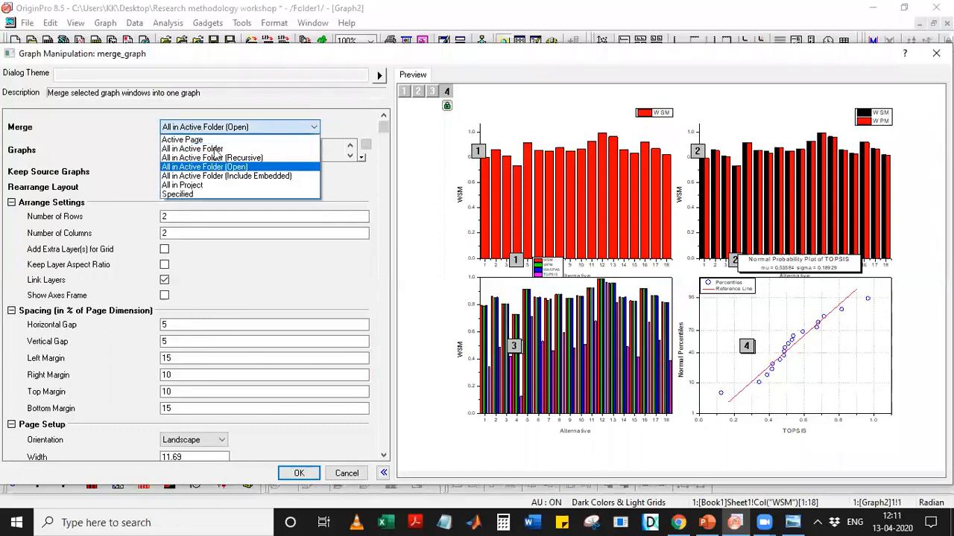
pyautogui.click(211, 195)
pyautogui.click(365, 147)
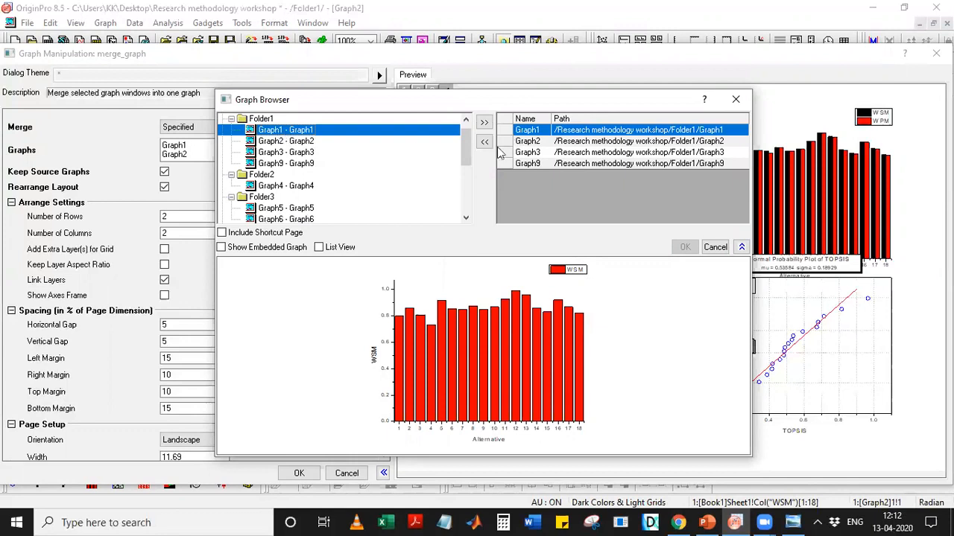
pyautogui.click(271, 141)
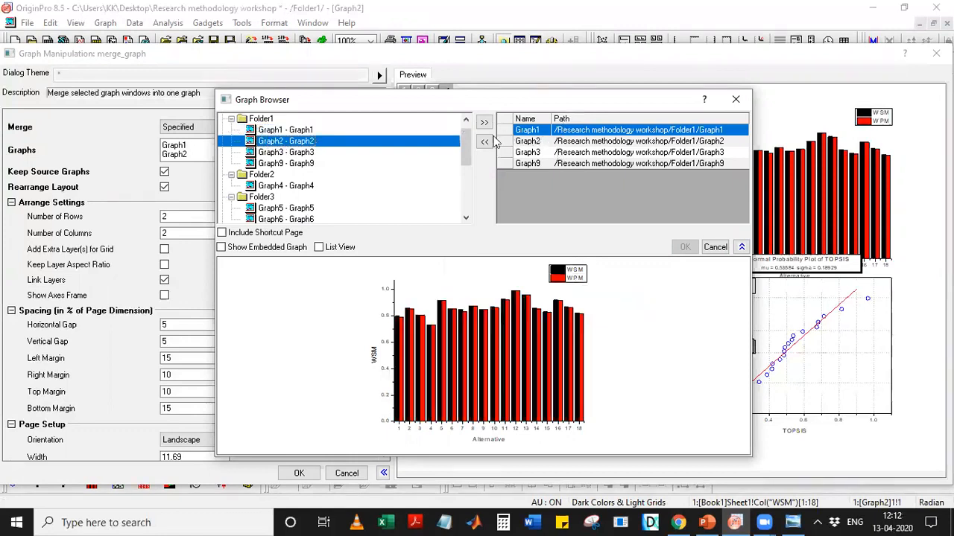
pyautogui.click(541, 153)
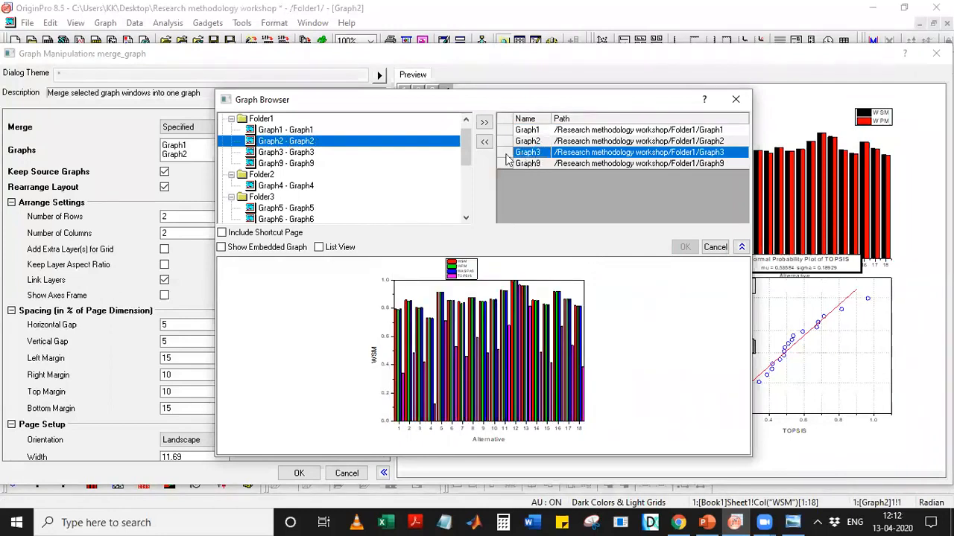
pyautogui.click(484, 143)
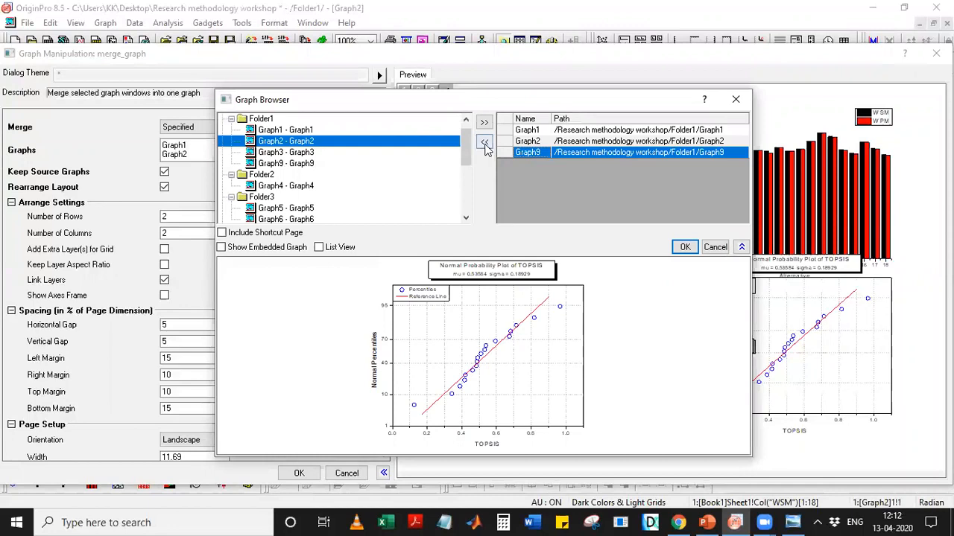
pyautogui.click(484, 143)
pyautogui.click(686, 248)
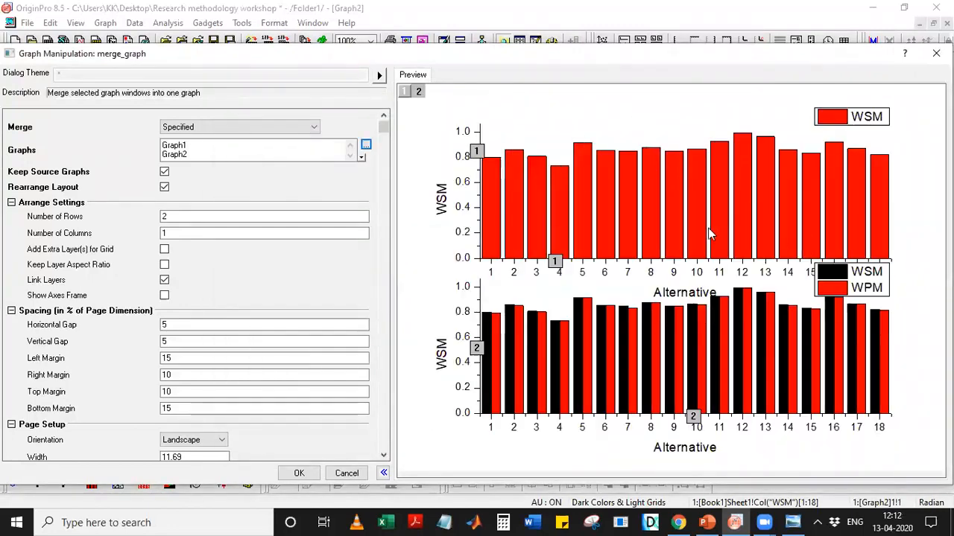
# - Arrange the merged graphs in 1 row and 2 columns with horizontal and vertical gaps of 10, and create the merged graph
pyautogui.moveTo(186, 216); pyautogui.dragTo(113, 212)
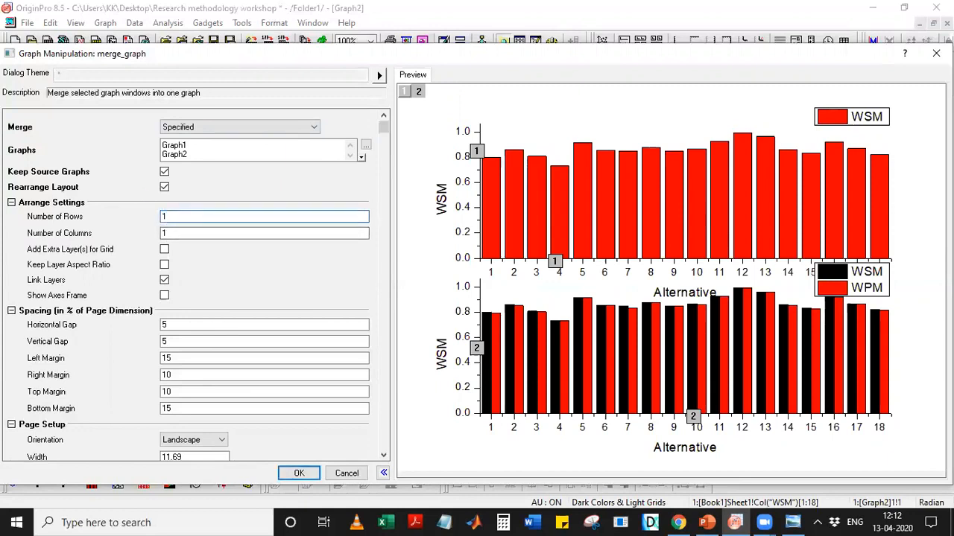
pyautogui.press('Tab')
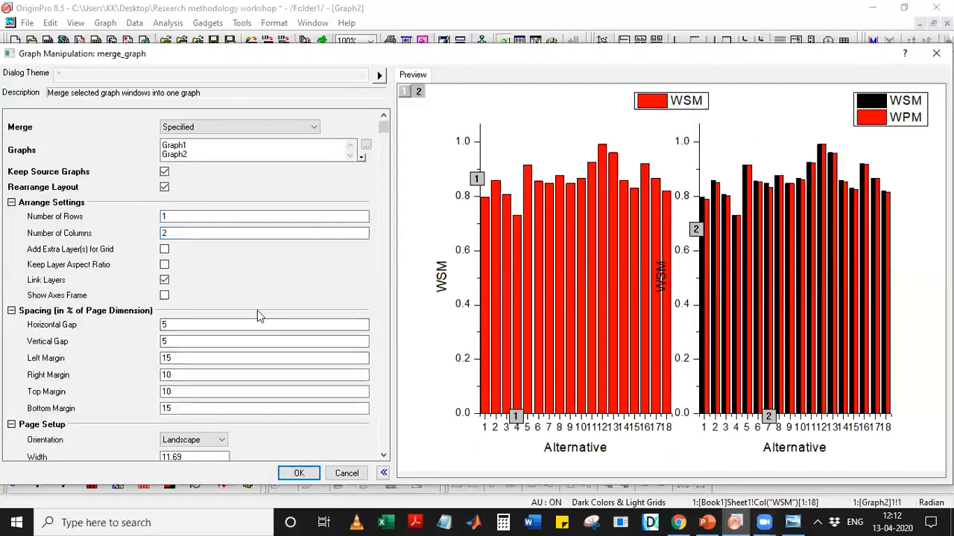
pyautogui.moveTo(175, 325); pyautogui.dragTo(132, 325)
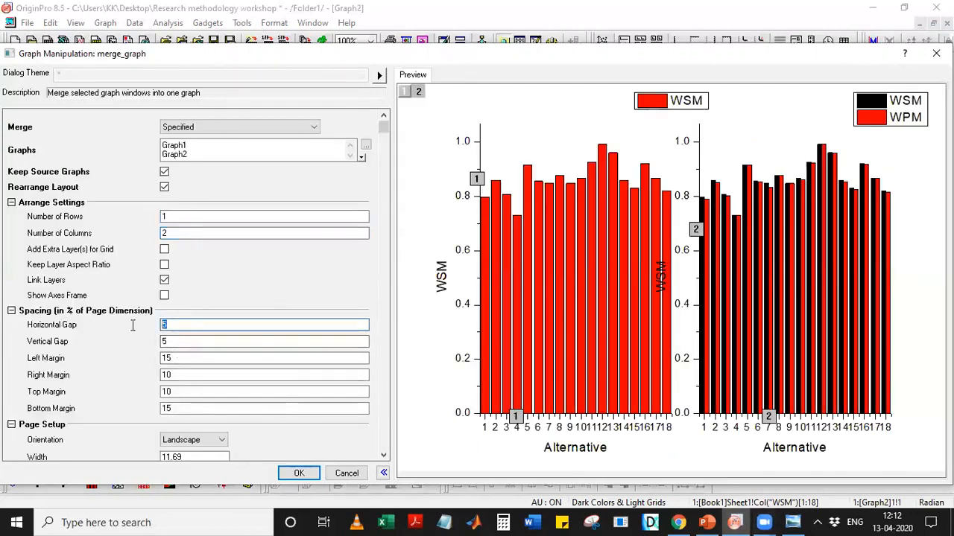
pyautogui.press('Tab')
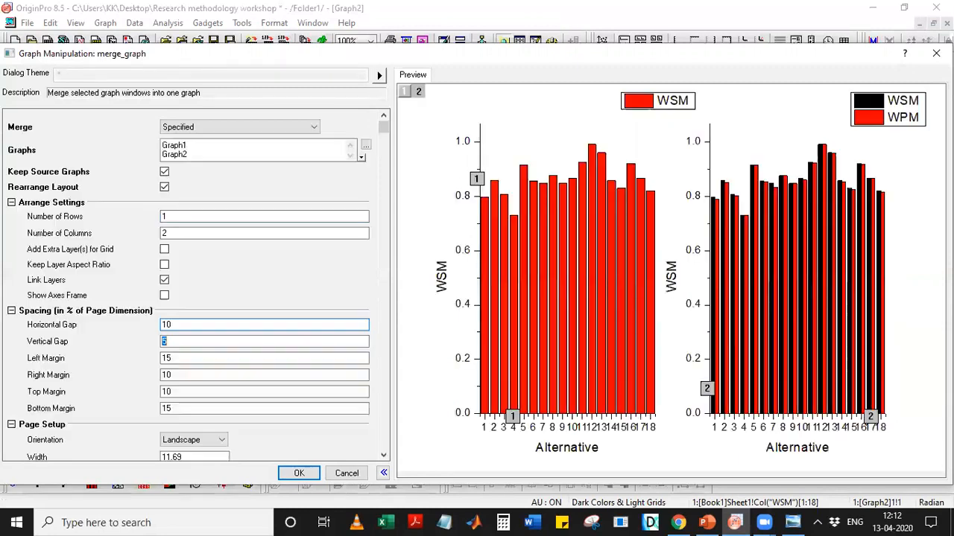
pyautogui.write('10')
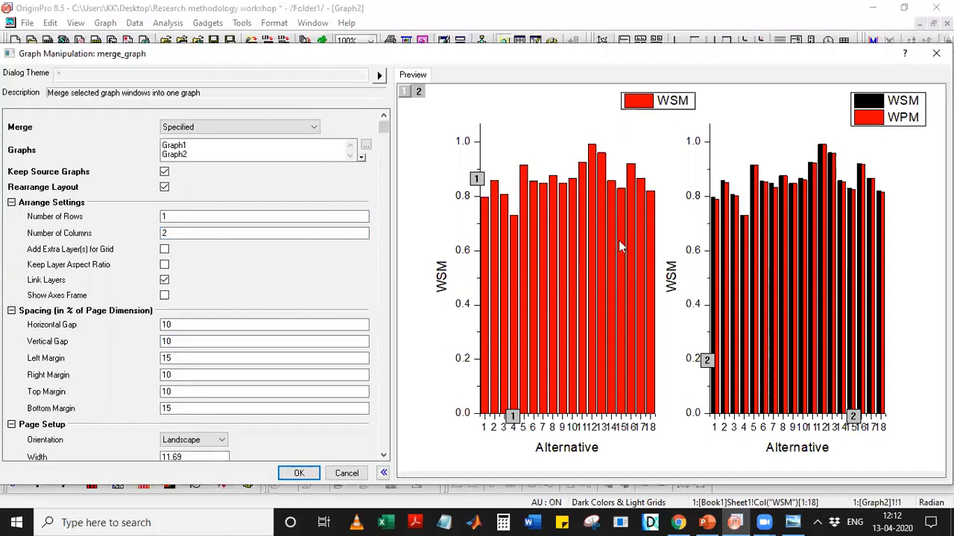
pyautogui.click(299, 474)
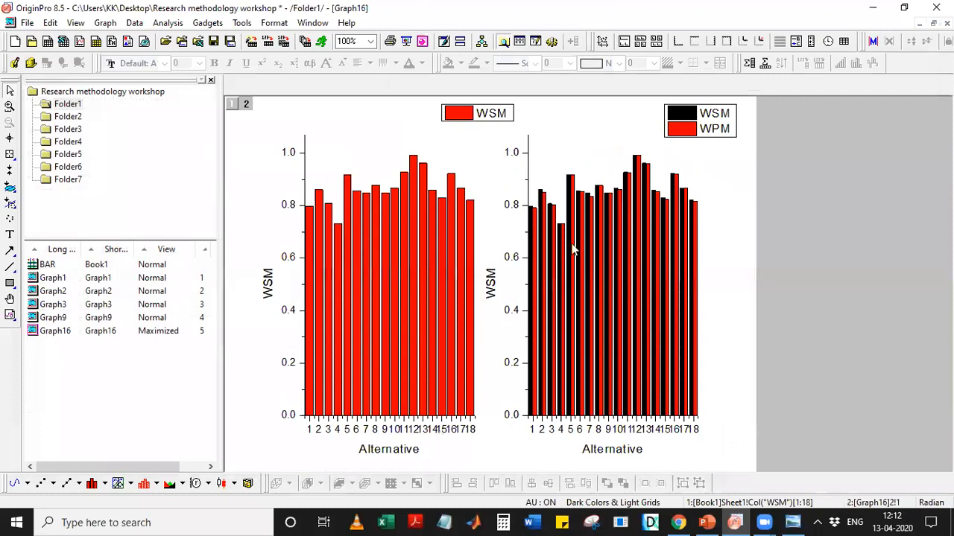
# - Move the WSM legend above the first graph's bars, and shrink the WSM/WPM legend to text size 9 above the second graph's bars
pyautogui.doubleClick(485, 119)
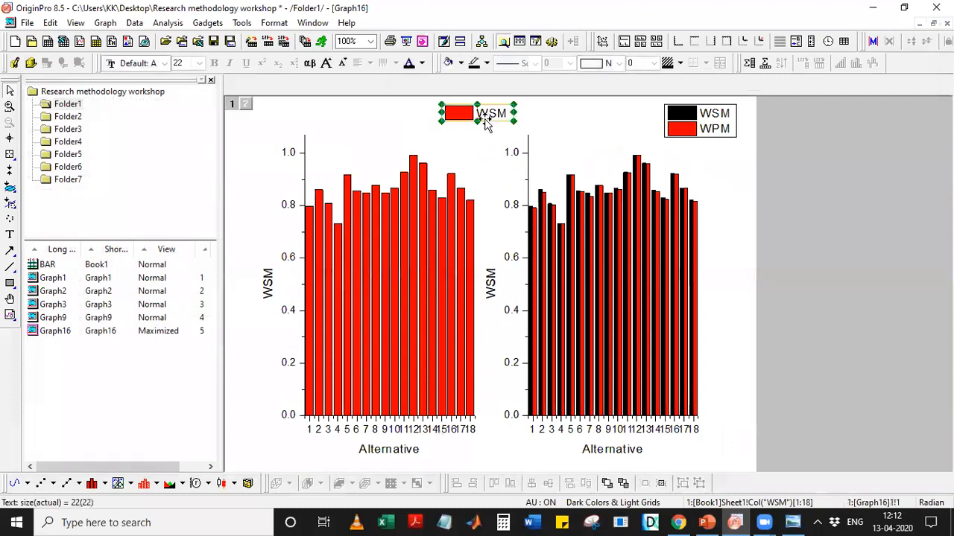
pyautogui.click(453, 140)
pyautogui.click(505, 117)
pyautogui.moveTo(504, 117); pyautogui.dragTo(383, 144)
pyautogui.click(721, 113)
pyautogui.moveTo(736, 102); pyautogui.dragTo(573, 146)
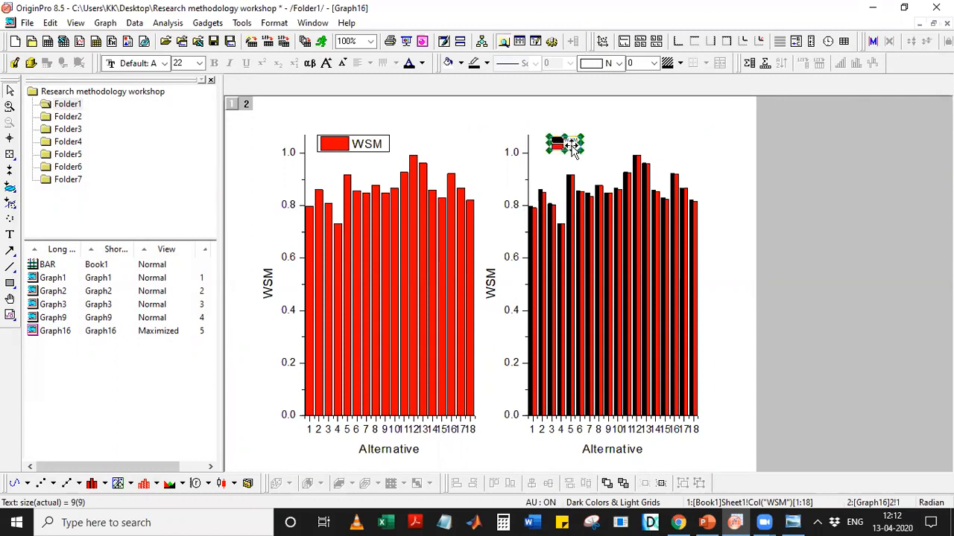
pyautogui.click(755, 196)
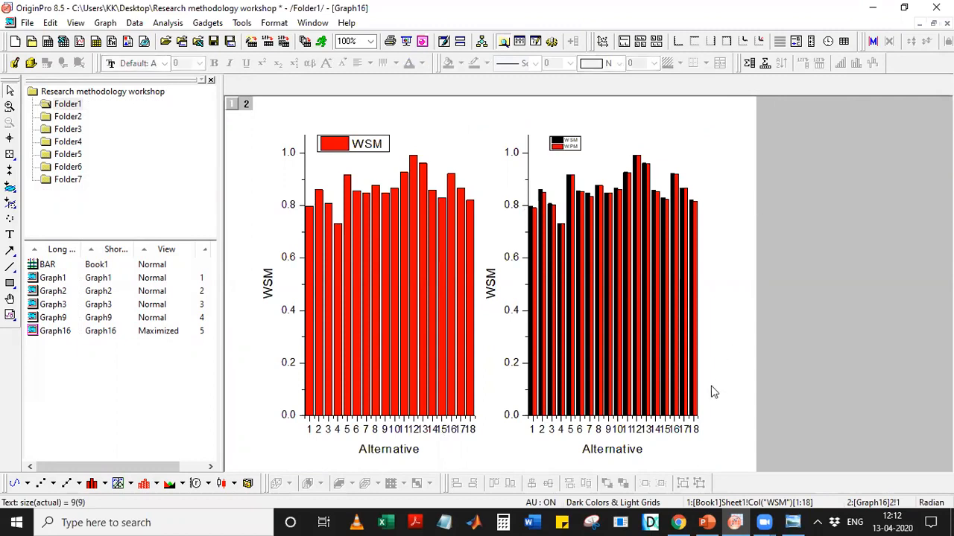
# - Add the text label (a) at the upper left of the first graph and (b) at the upper left of the second
pyautogui.click(10, 235)
pyautogui.click(267, 142)
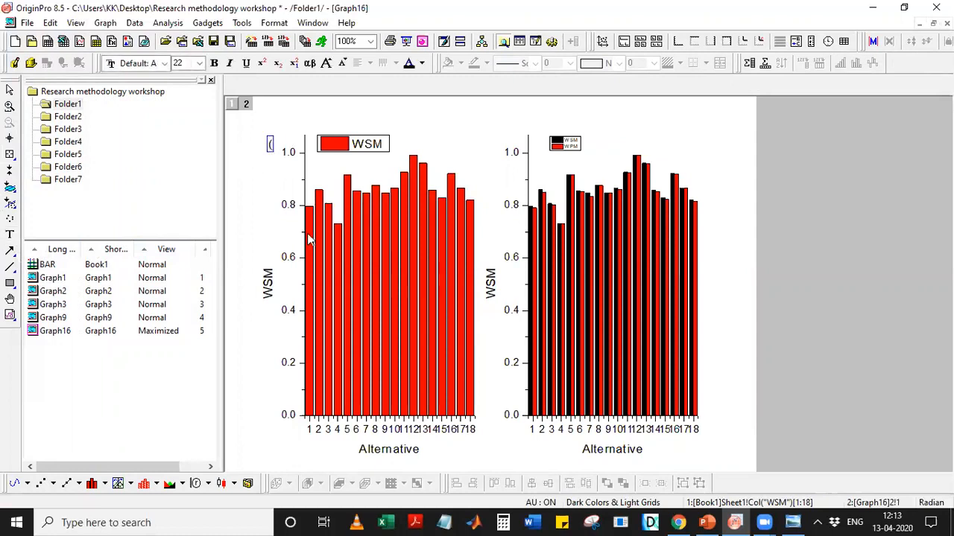
pyautogui.click(483, 142)
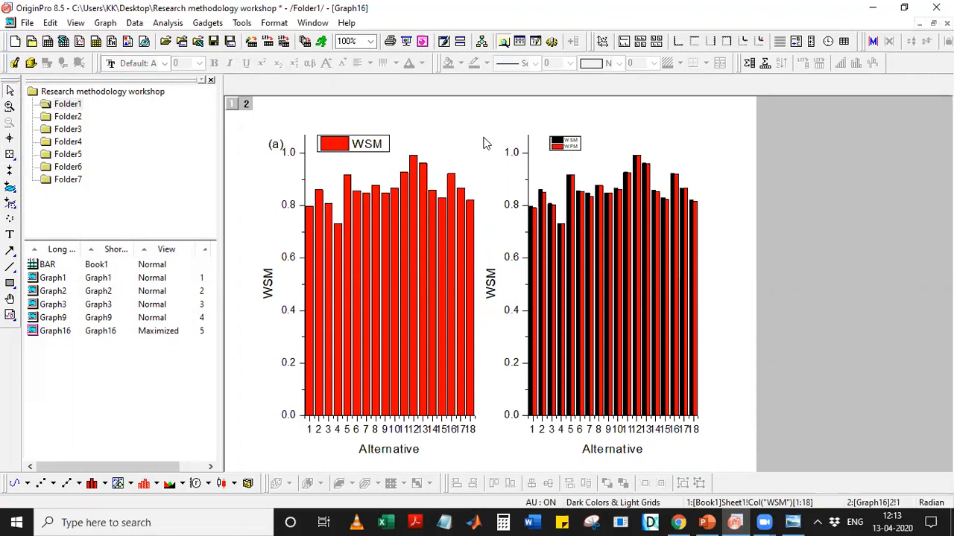
pyautogui.click(10, 235)
pyautogui.click(479, 137)
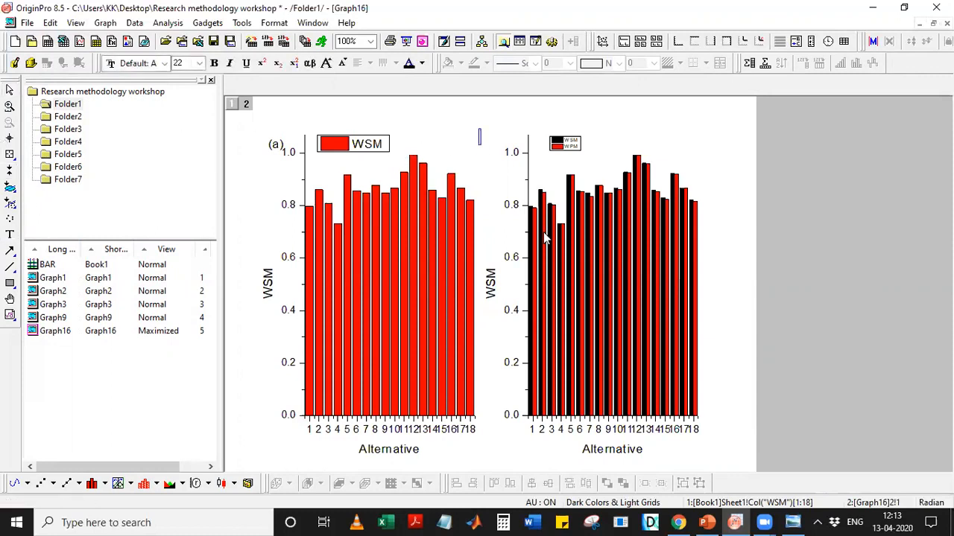
pyautogui.write('(b')
pyautogui.click(750, 225)
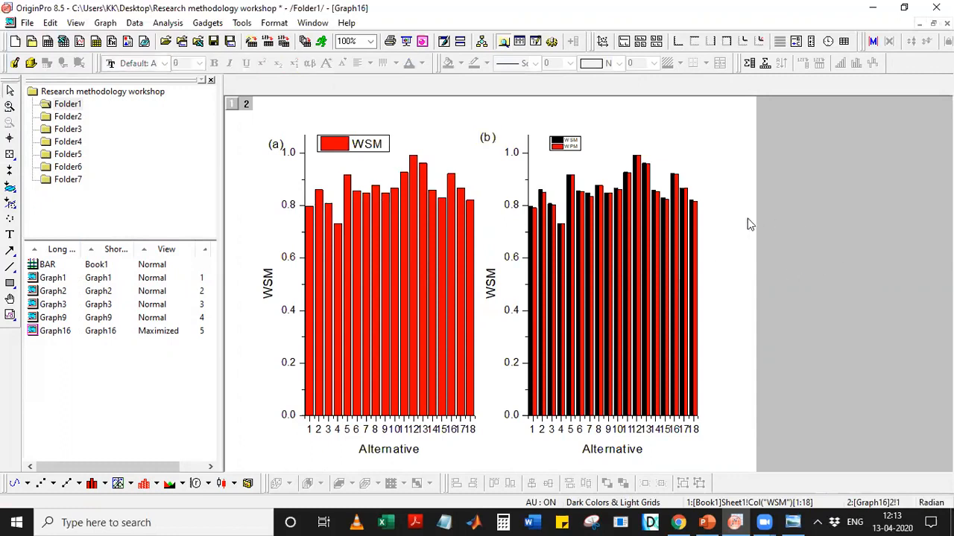
pyautogui.click(27, 22)
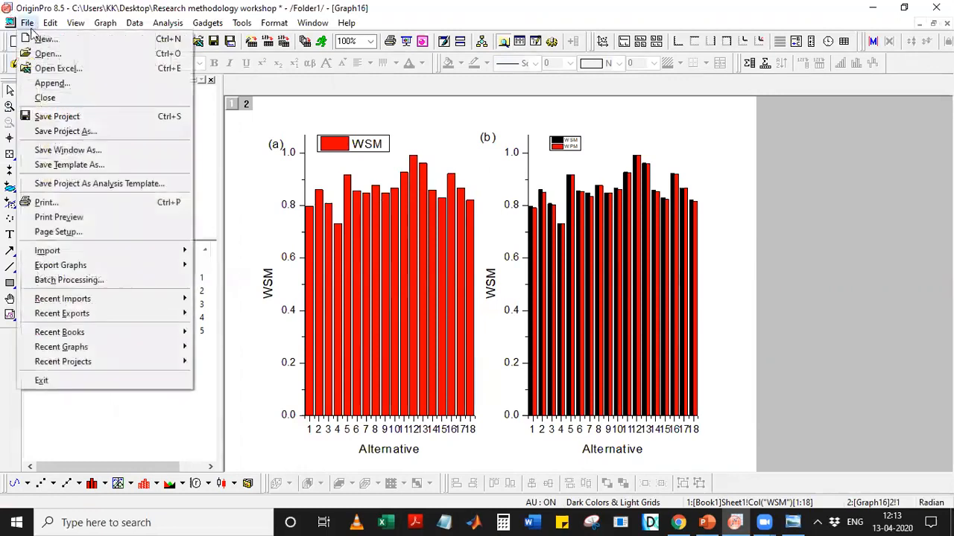
pyautogui.moveTo(61, 270)
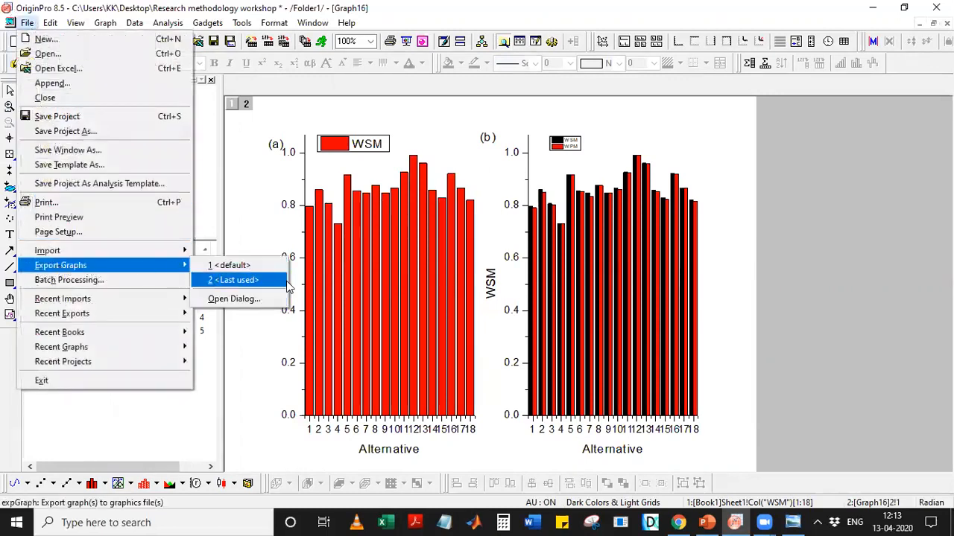
pyautogui.click(699, 135)
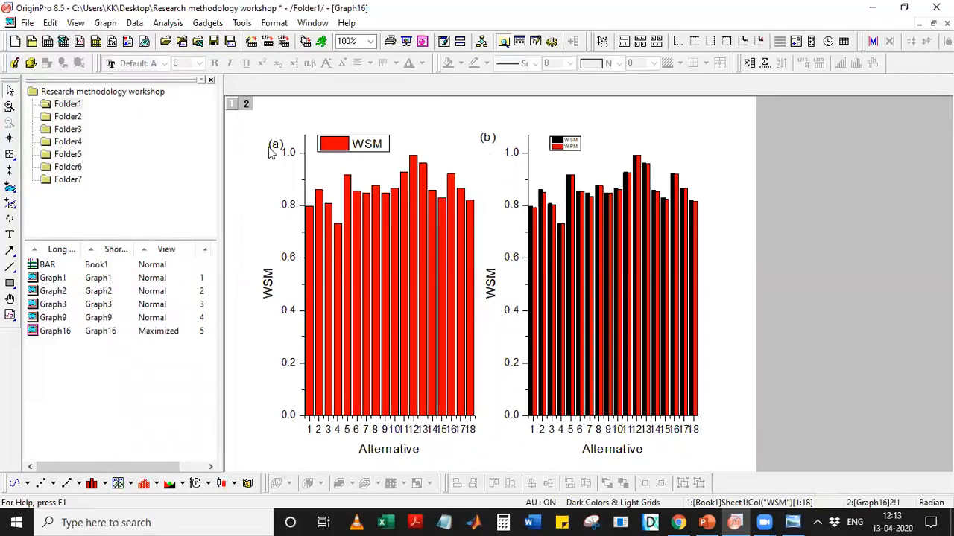
# - Compare the text size of the (a) label with that of the first graph's WSM axis title
pyautogui.click(272, 149)
pyautogui.click(700, 118)
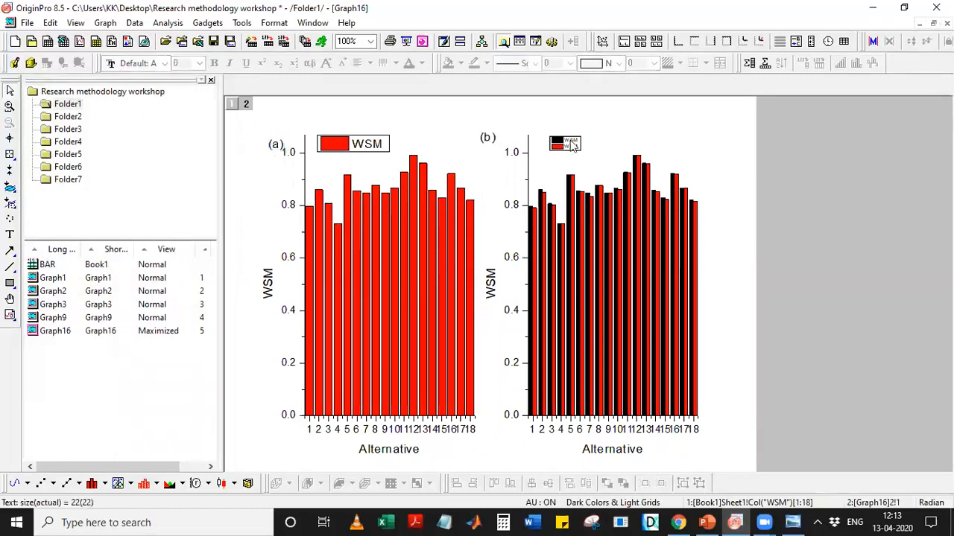
pyautogui.click(276, 146)
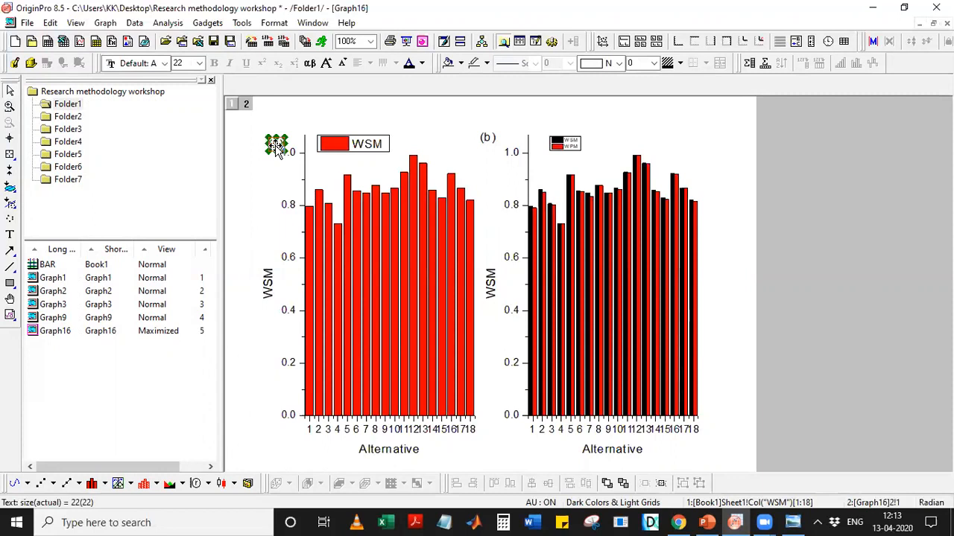
pyautogui.click(271, 284)
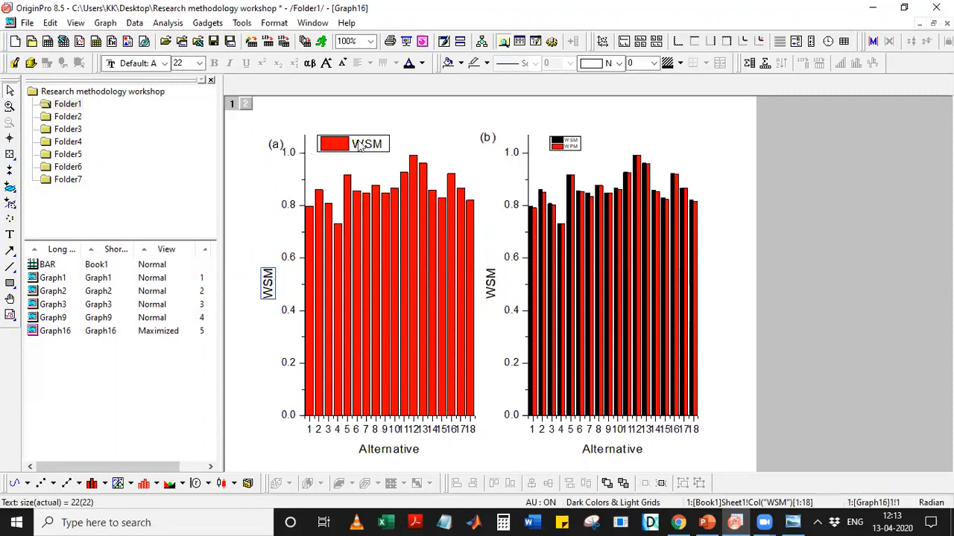
pyautogui.click(275, 145)
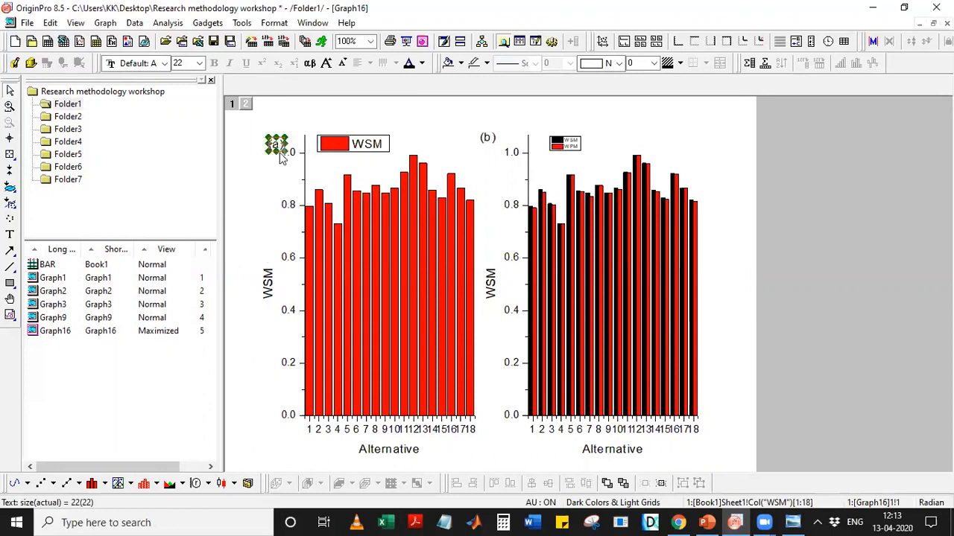
pyautogui.click(271, 282)
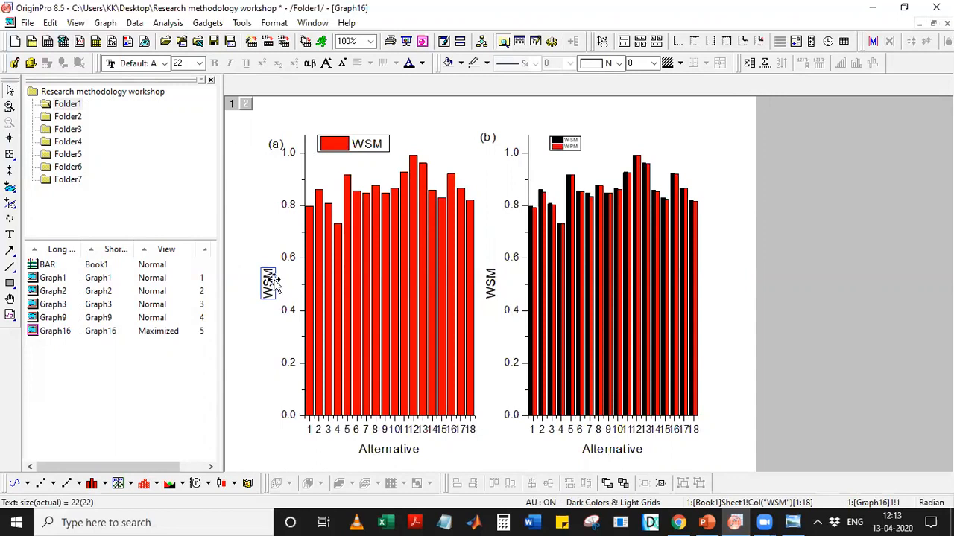
# - Left-align the (a) label with the first graph's vertical WSM axis title
pyautogui.click(248, 212)
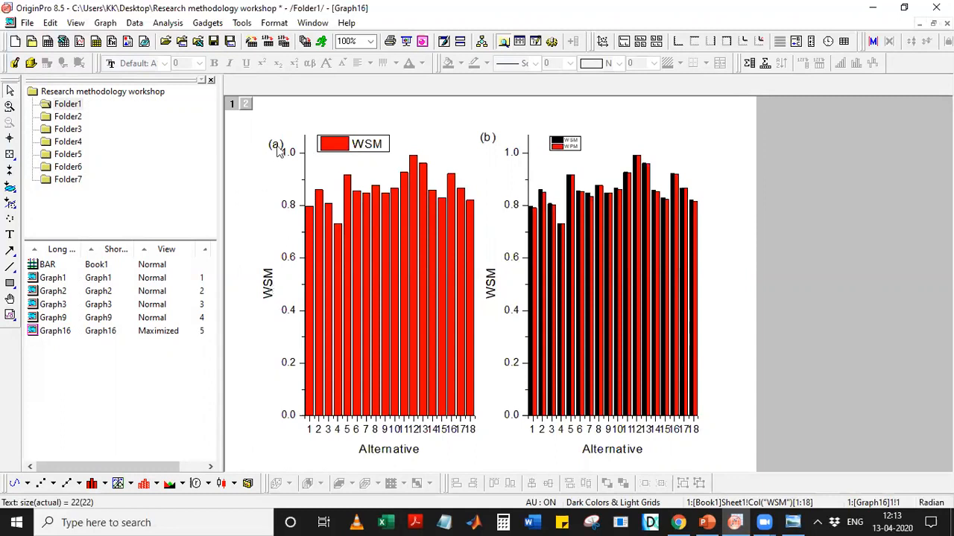
pyautogui.click(267, 290)
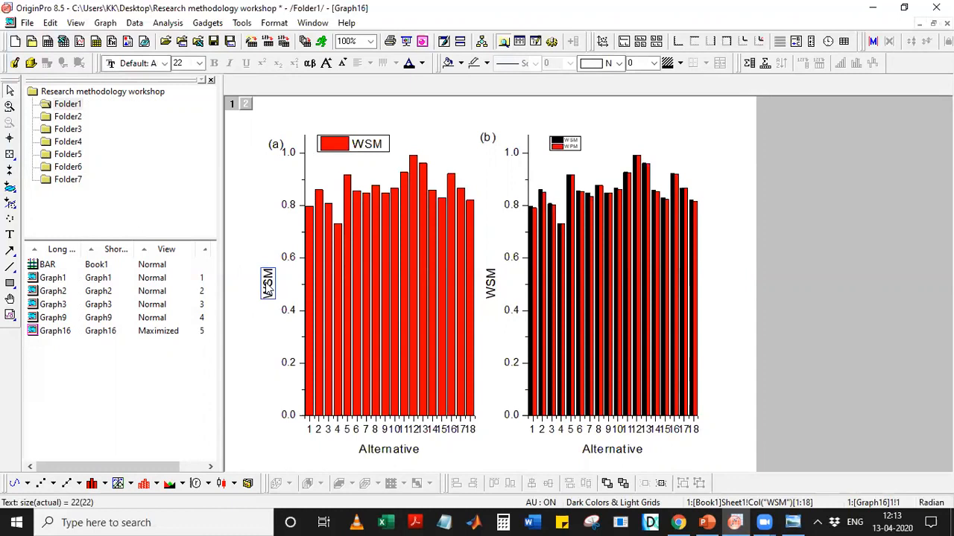
pyautogui.keyDown('shift'); pyautogui.click(278, 148); pyautogui.keyUp('shift')
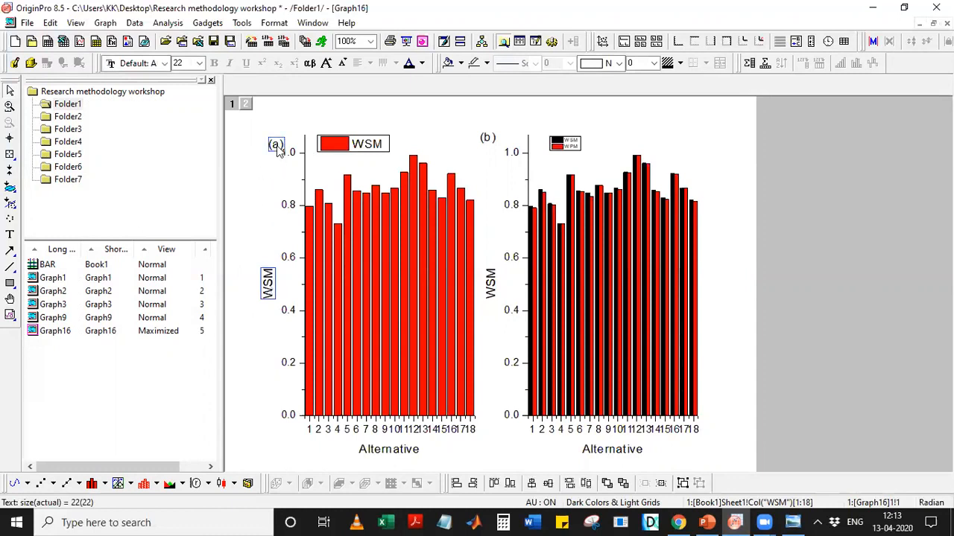
pyautogui.click(458, 482)
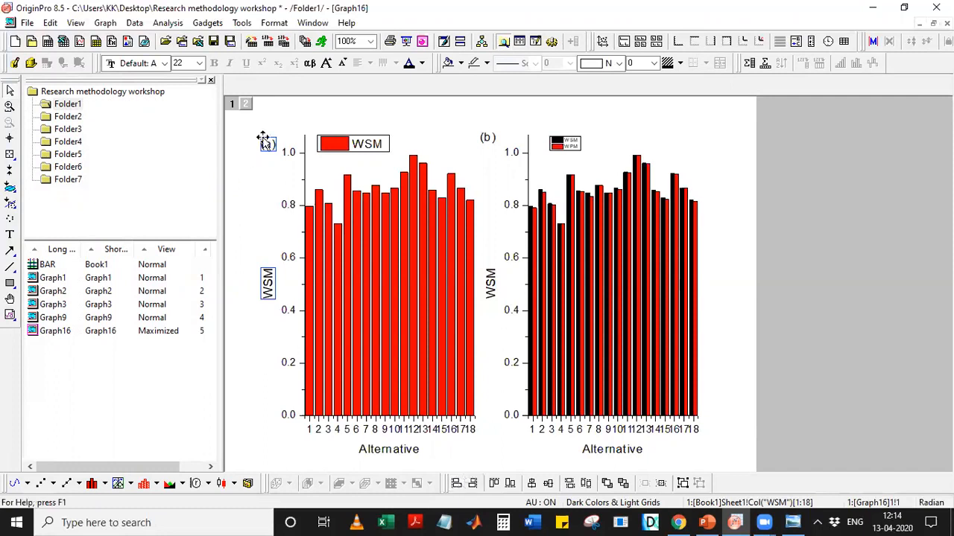
pyautogui.click(232, 188)
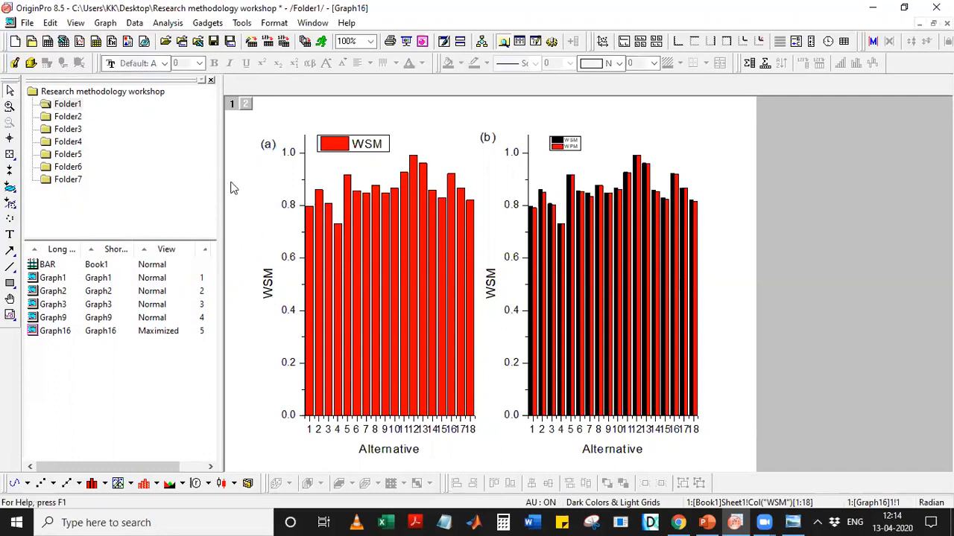
# - Left-align the (b) label with the second graph's vertical WSM axis title
pyautogui.click(489, 282)
pyautogui.keyDown('shift'); pyautogui.click(492, 144); pyautogui.keyUp('shift')
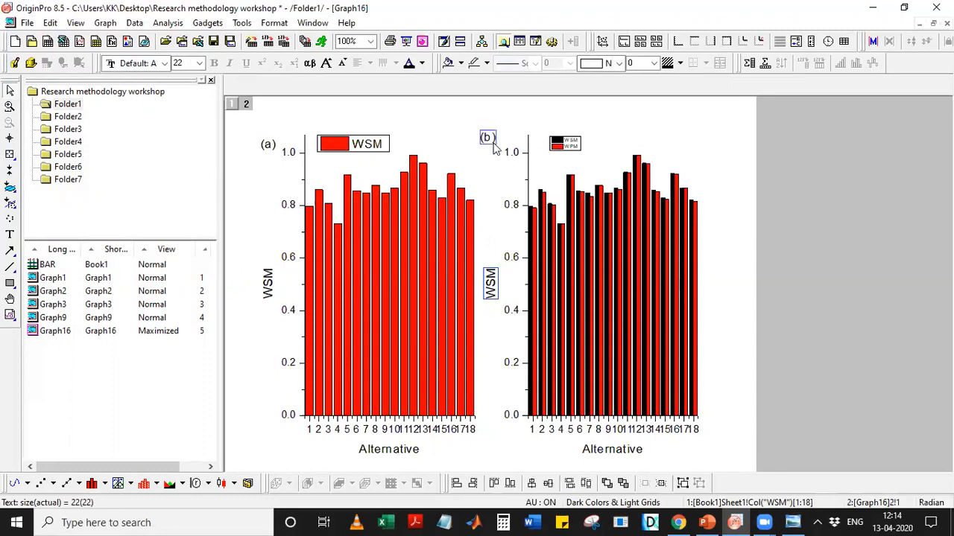
pyautogui.click(457, 483)
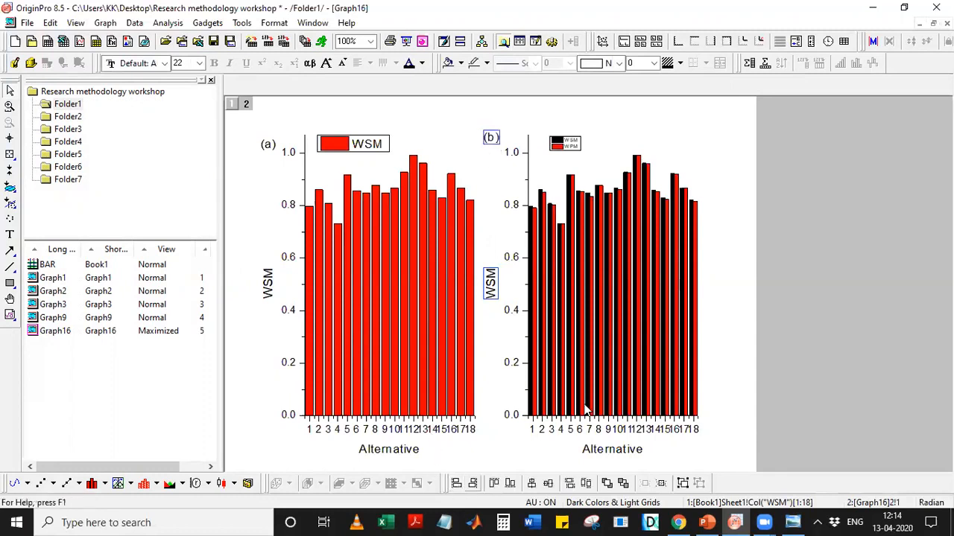
pyautogui.click(731, 283)
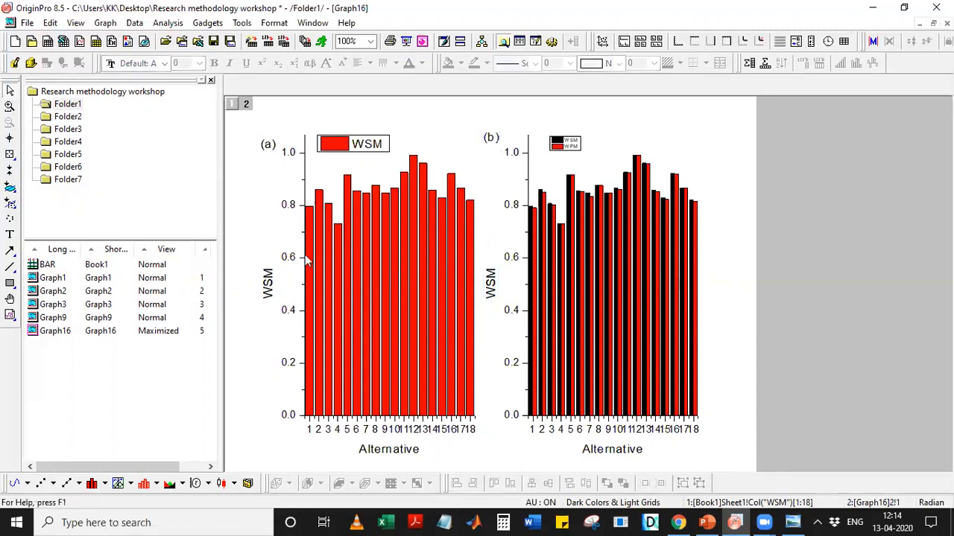
# - Align the bottom edge of the (b) label with that of the (a) label
pyautogui.click(268, 147)
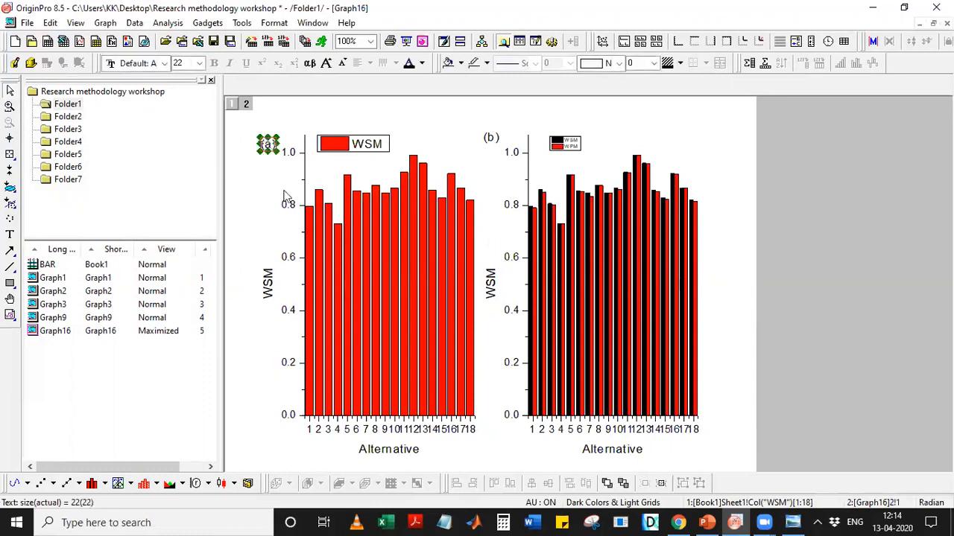
pyautogui.keyDown('shift'); pyautogui.click(491, 139); pyautogui.keyUp('shift')
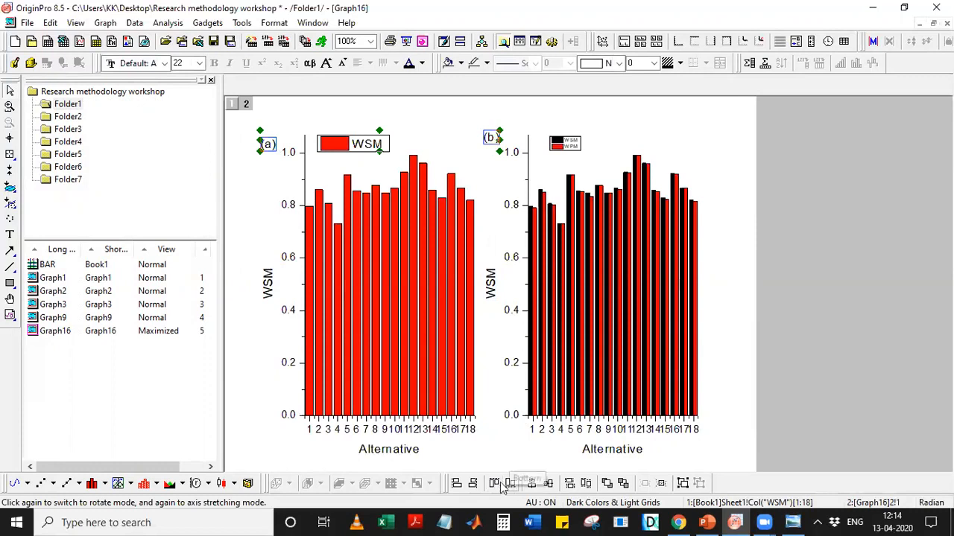
pyautogui.click(508, 484)
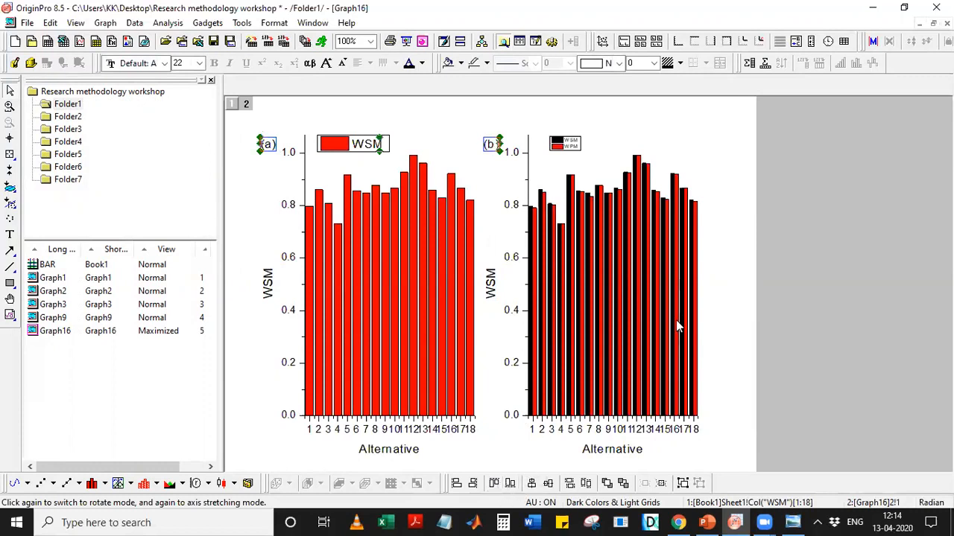
pyautogui.click(742, 274)
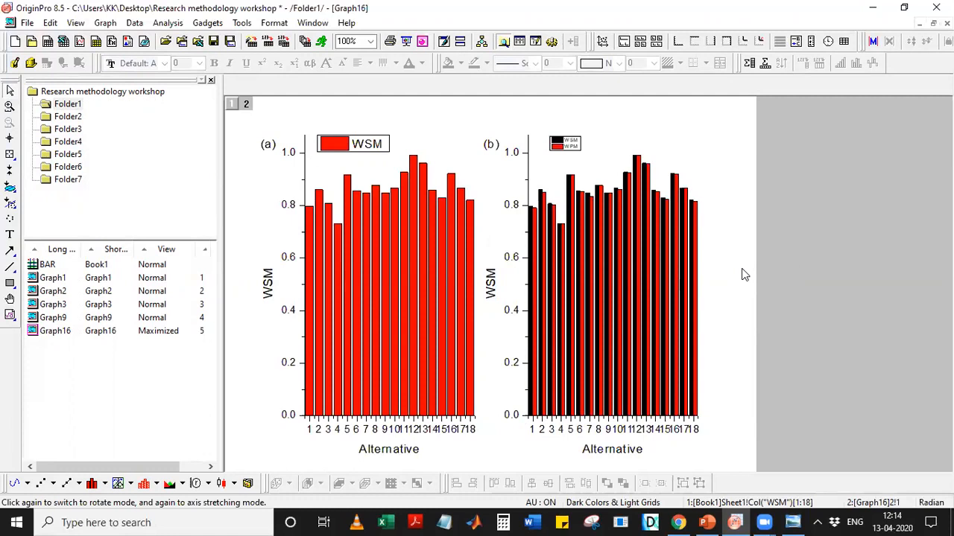
# - Select the first graph's Alternative axis title
pyautogui.click(405, 451)
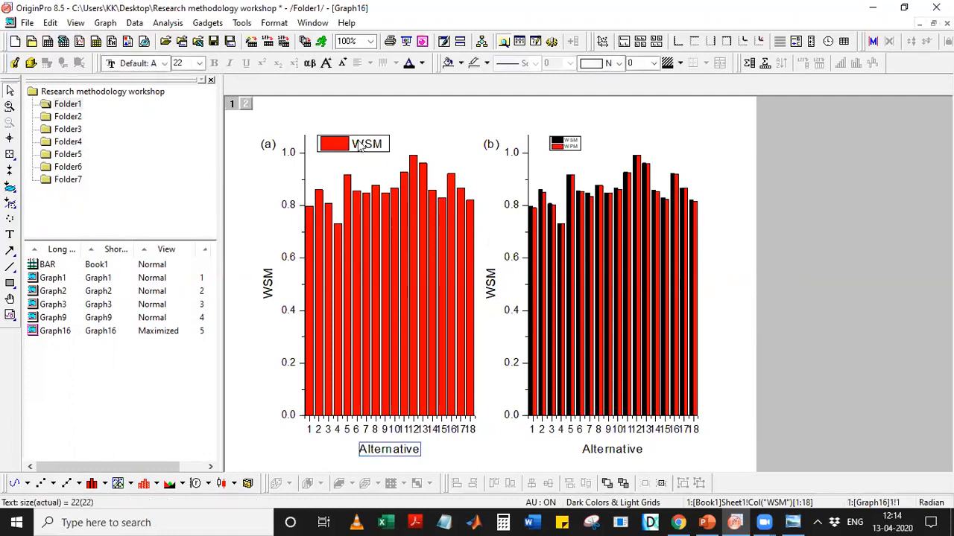